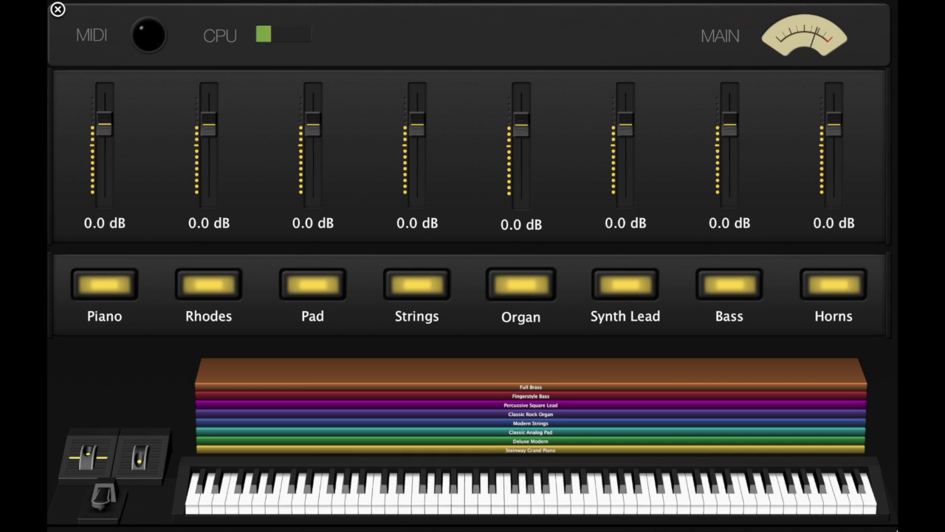
Switch the Rhodes, Pad and Piano layer buttons off and back on, and raise the Pad fader to +0.4 dB
left_click(216, 291)
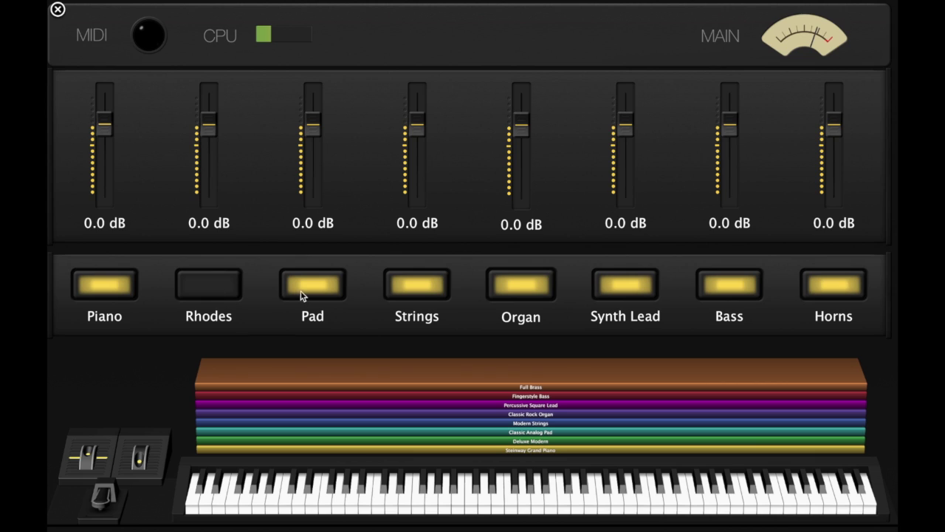
left_click(304, 292)
left_click(125, 289)
left_click(124, 290)
left_click(189, 289)
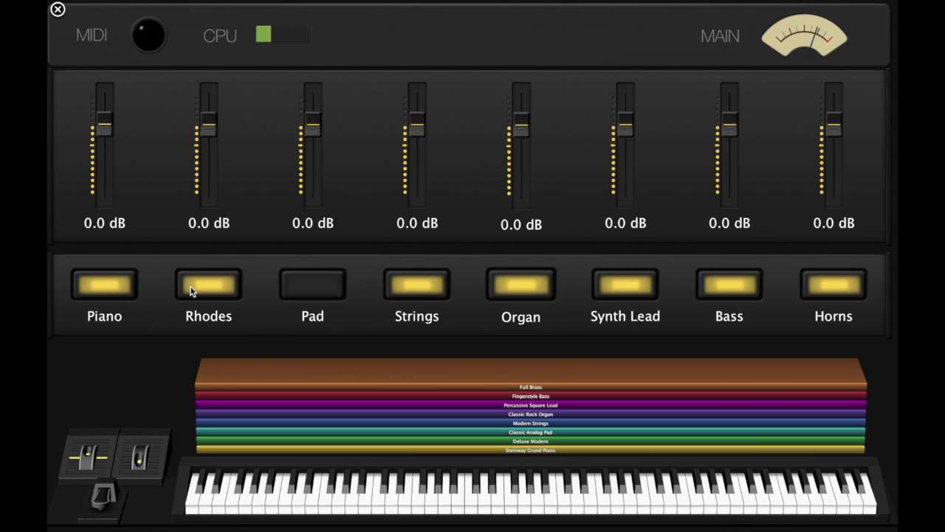
left_click(299, 292)
mouse_move(313, 124)
left_mouse_down()
mouse_move(319, 184)
mouse_move(314, 118)
left_mouse_up()
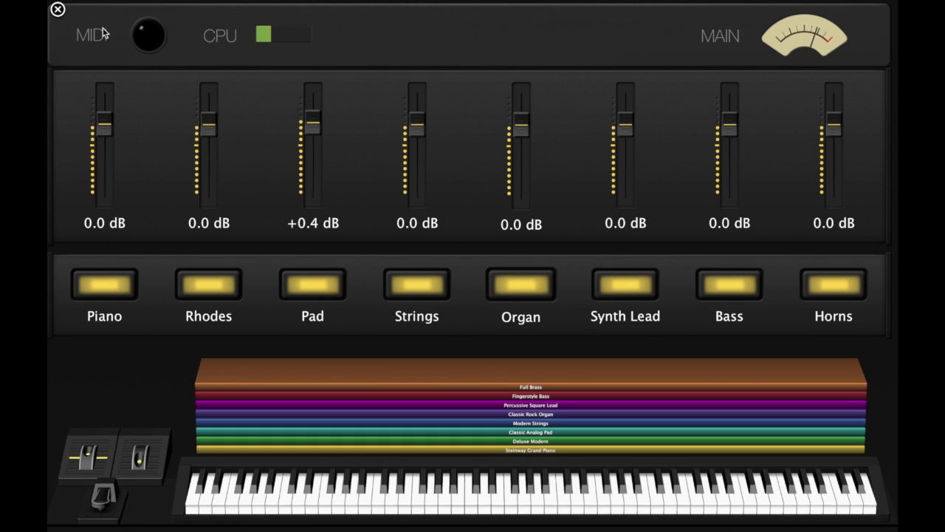
Close the 8-Layered Keyboard concert and create a new concert from the Keyboard Minimalist template
left_click(58, 10)
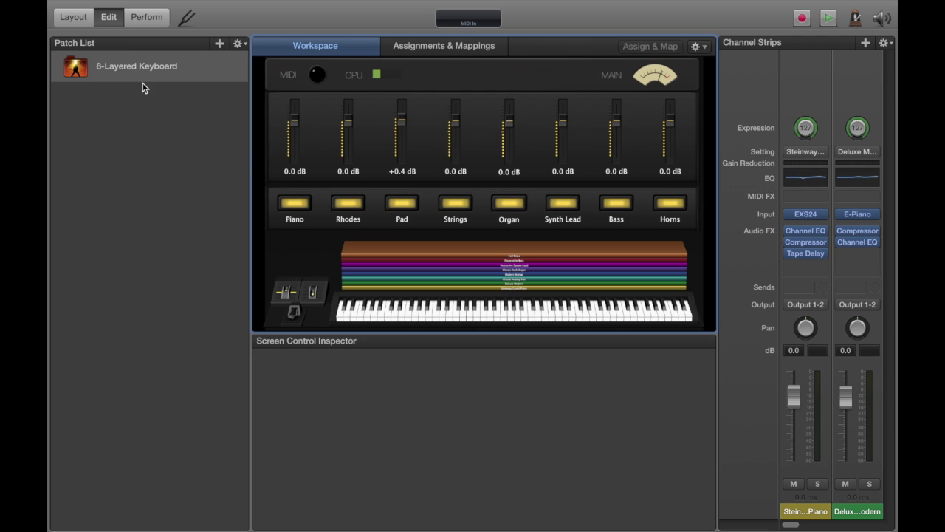
key("super+w")
key("super+n")
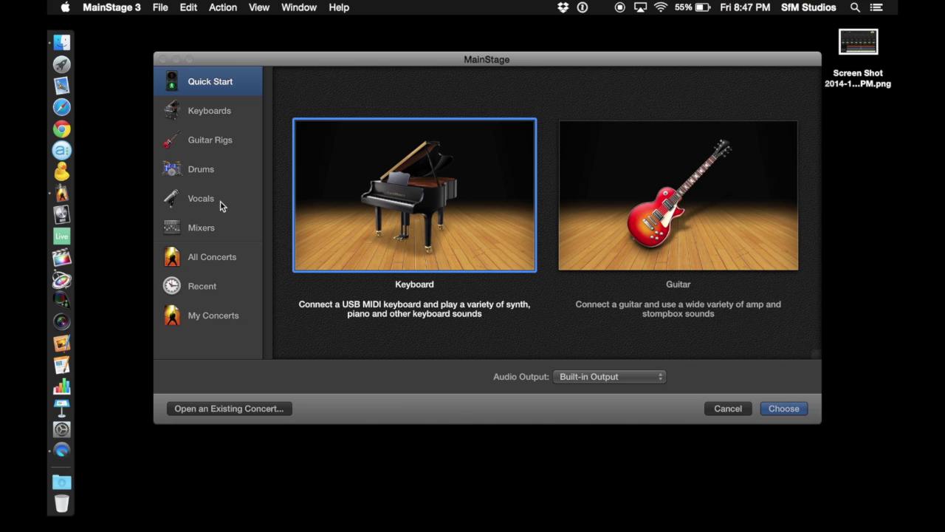
left_click(214, 108)
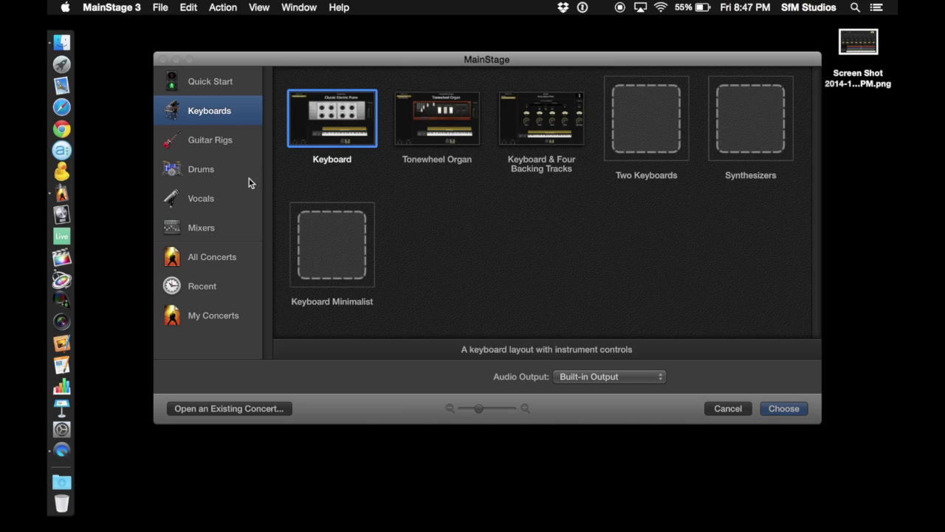
double_click(336, 246)
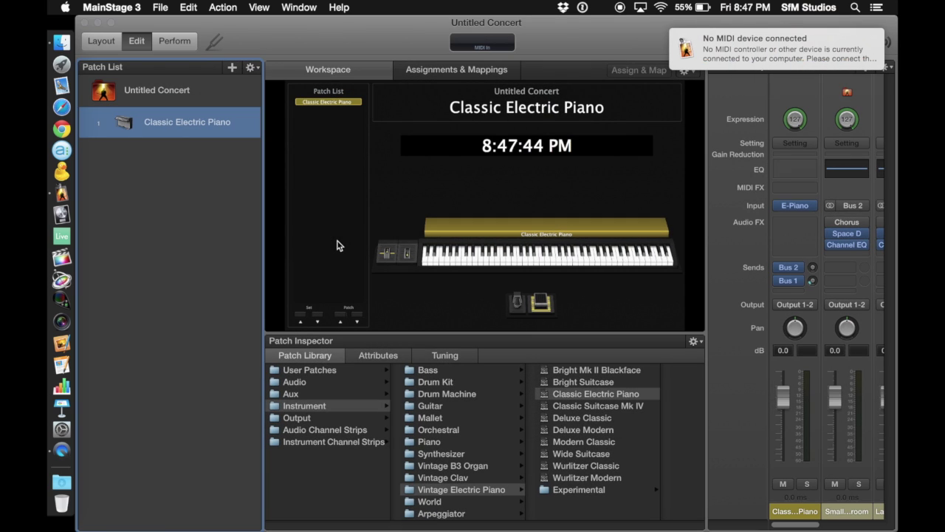
Delete all of the template's screen controls from the concert layout
left_click(104, 43)
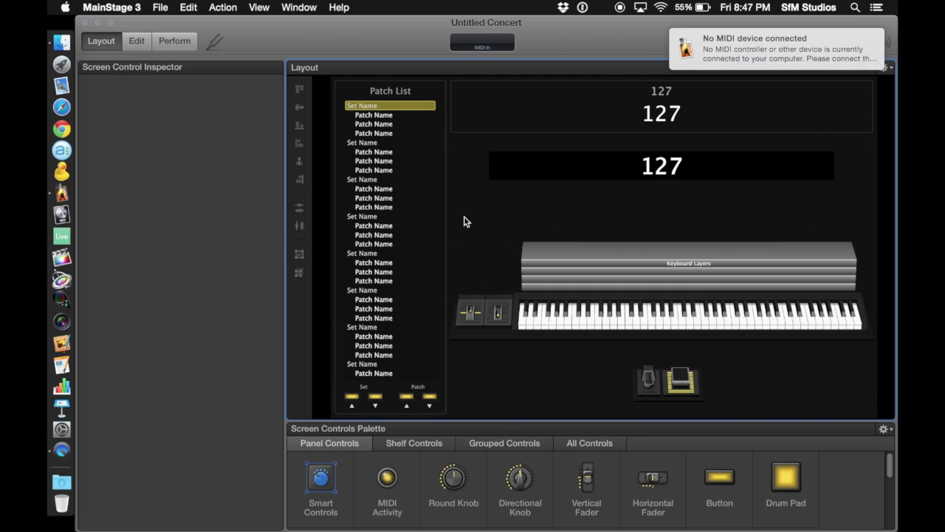
key("super+a")
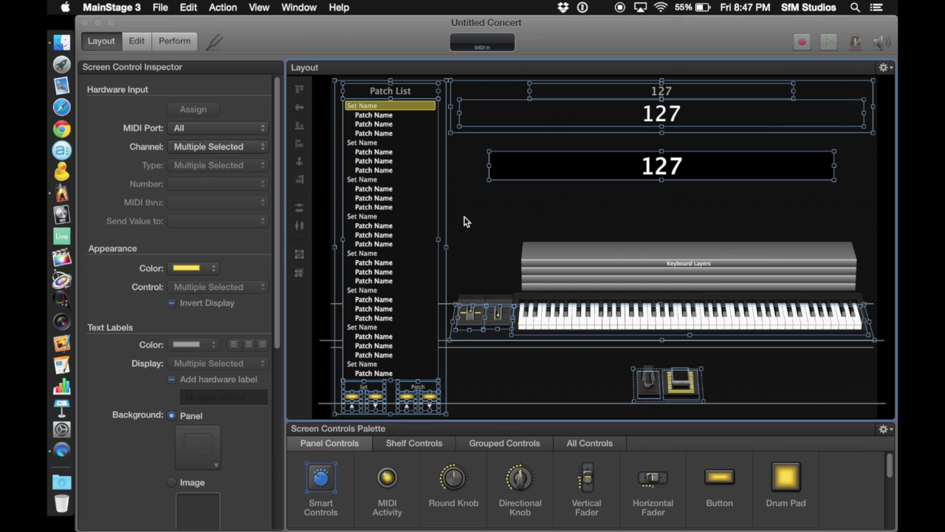
key("Delete")
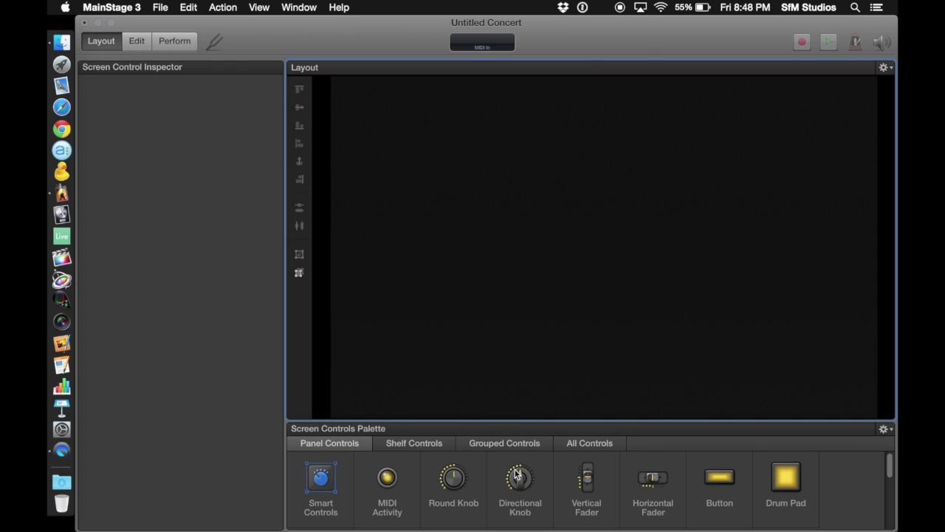
Add the grouped 88 Note Keyboard control along the lower edge of the empty layout
scroll(516, 488, "down", 3)
scroll(516, 487, "down", 5)
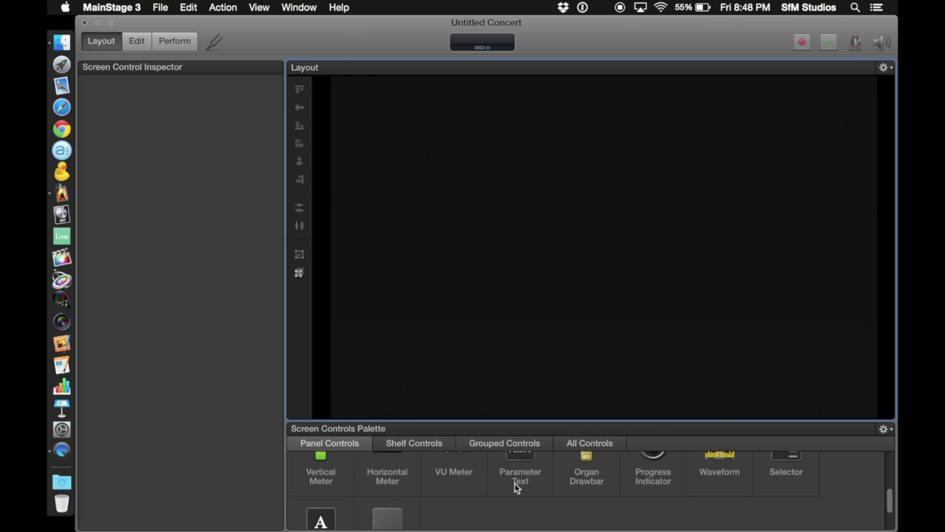
scroll(515, 487, "up", 8)
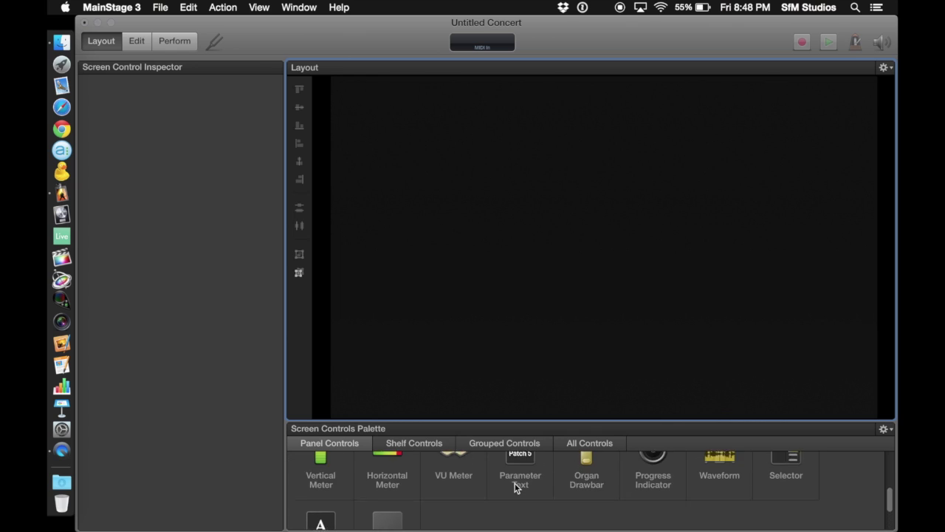
scroll(504, 464, "up", 1)
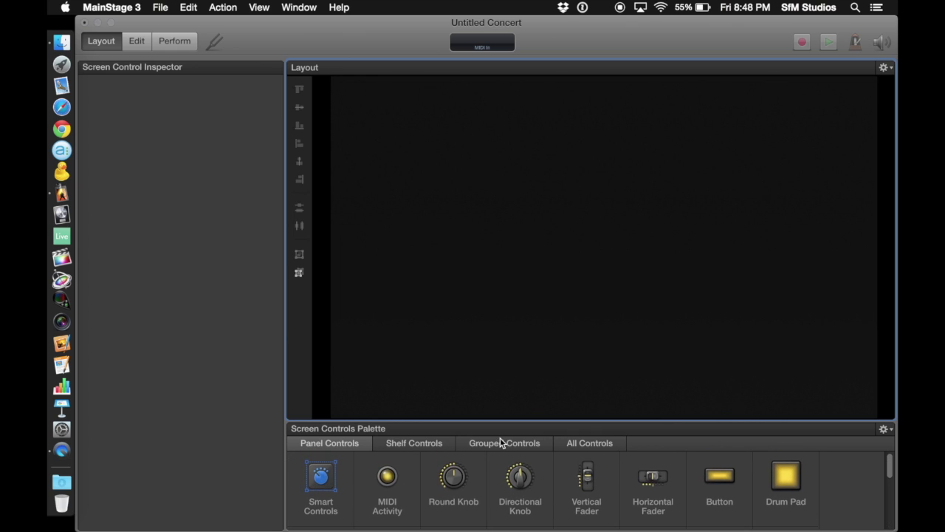
left_click(502, 442)
scroll(526, 472, "down", 3)
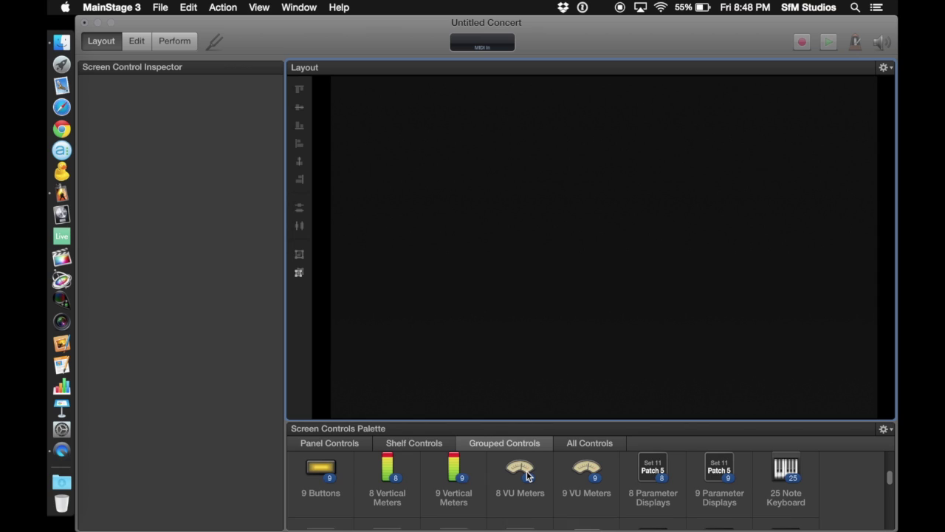
left_click_drag(527, 477, 505, 375)
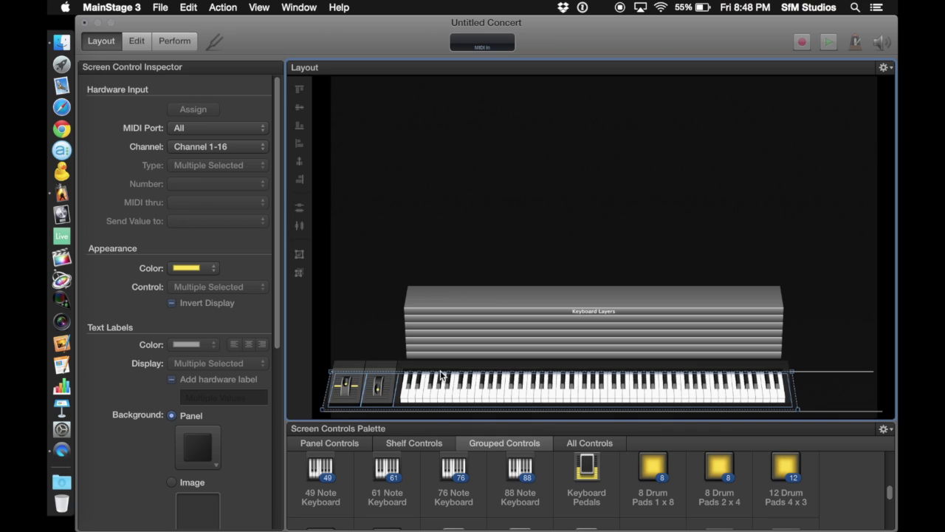
Shift the keyboard group to the right in the layout and narrow it from its pitch-wheel side
left_click_drag(754, 377, 780, 372)
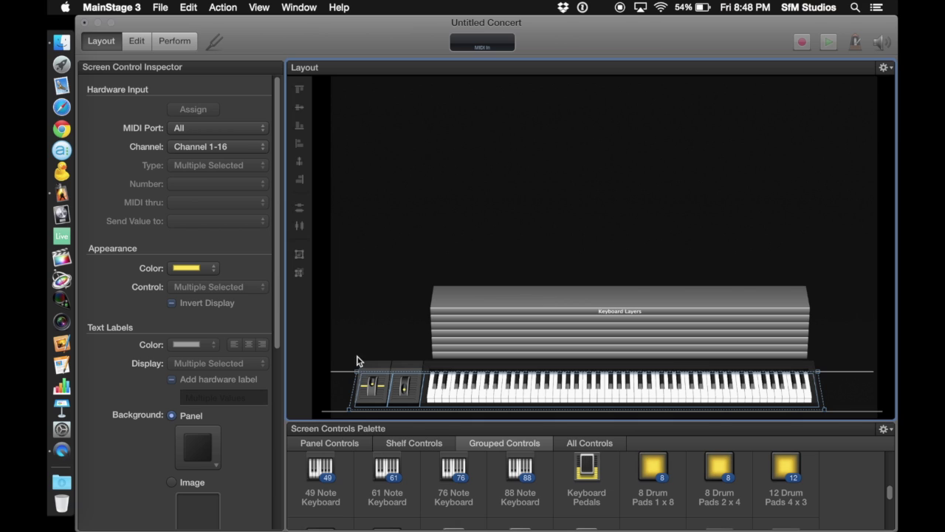
left_click_drag(357, 370, 382, 404)
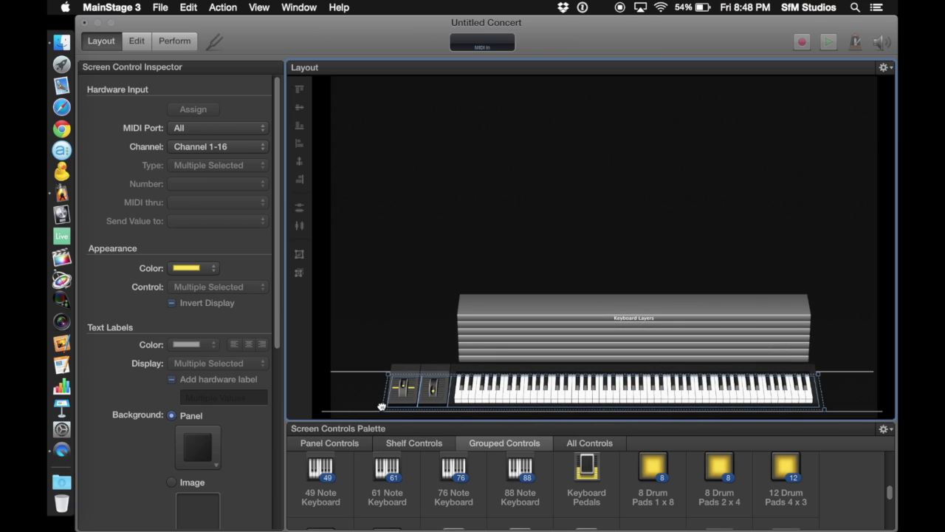
left_click(381, 407)
left_click(386, 373)
left_click(426, 380)
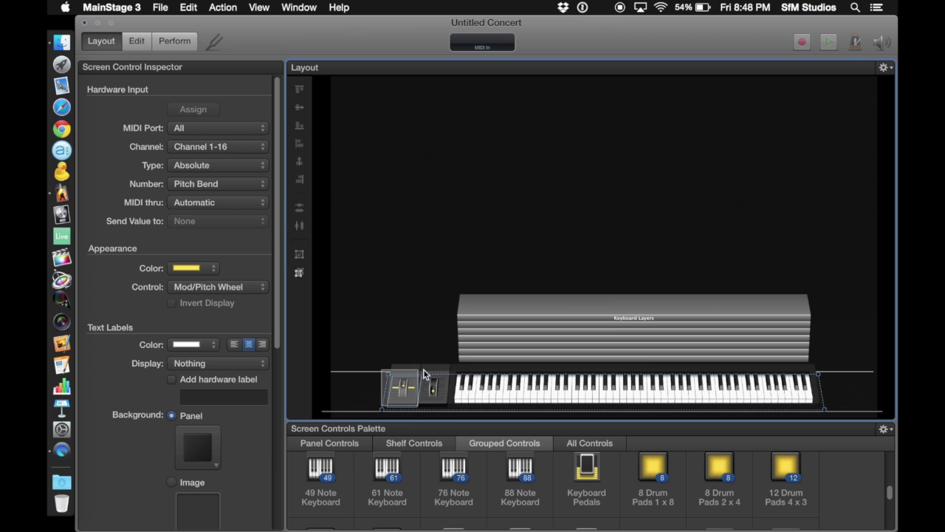
left_click(514, 373)
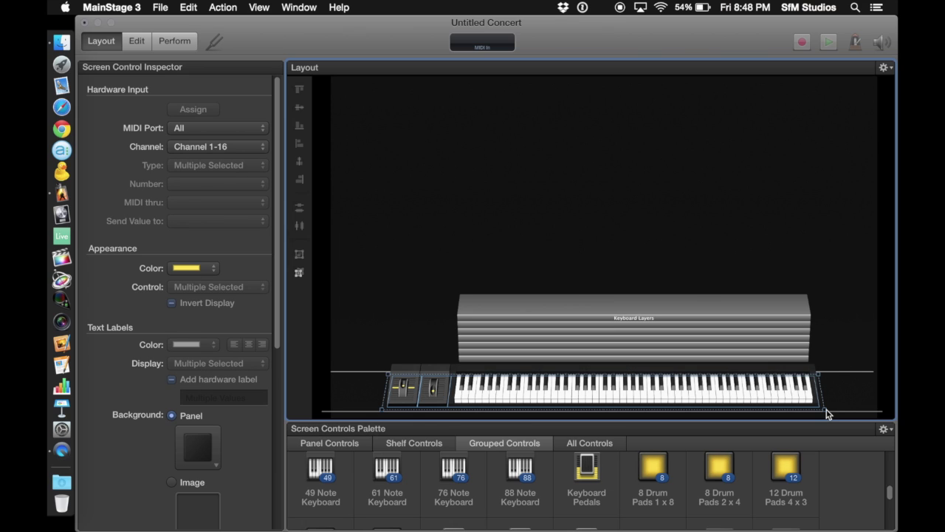
Make the keyboard group slightly taller and move it up so it fits within the layout's lower edge
mouse_move(827, 411)
left_mouse_down()
mouse_move(821, 382)
mouse_move(824, 428)
left_mouse_up()
left_click_drag(820, 382, 886, 376)
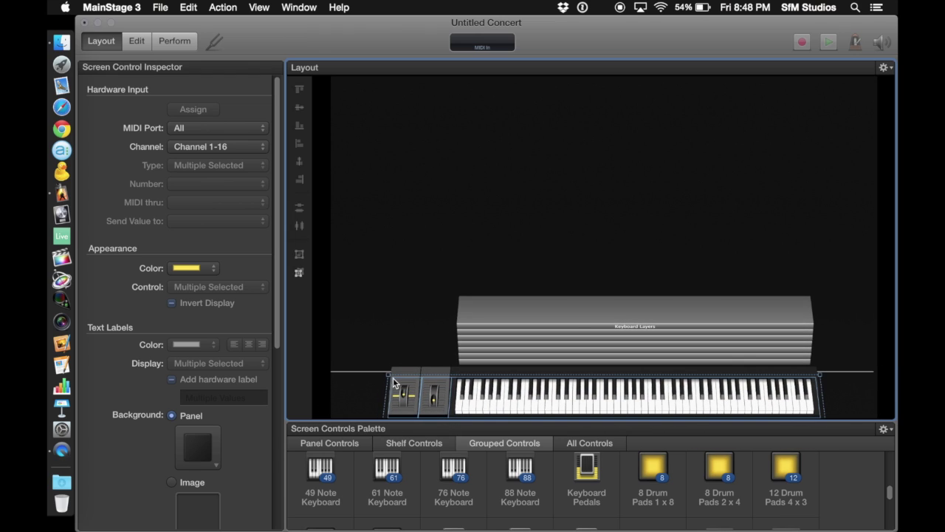
left_click(347, 372)
mouse_move(407, 387)
left_mouse_down()
mouse_move(419, 381)
mouse_move(411, 379)
left_mouse_up()
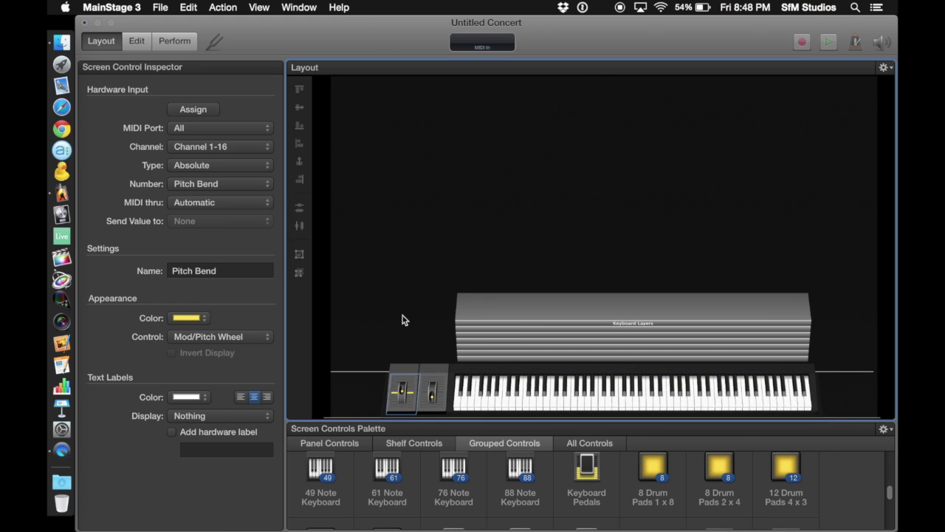
Rename the keyboard control 88 Keyboard and set its layer display height to 8
left_click(561, 409)
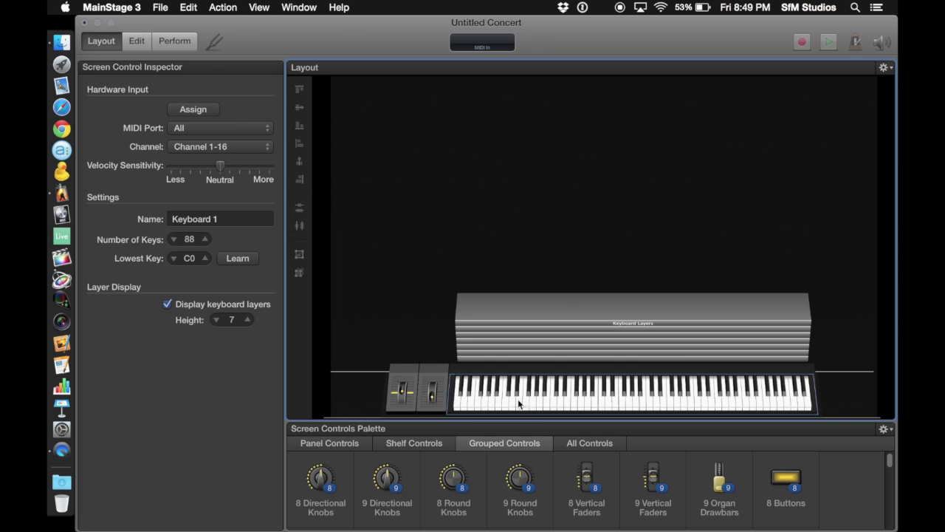
left_click(198, 214)
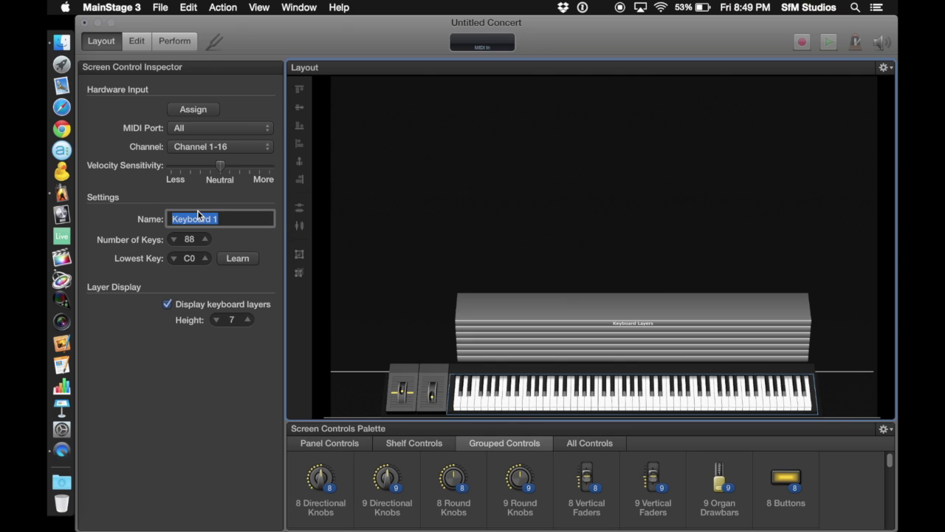
type("88 Keyboard")
key("Return")
left_click(247, 319)
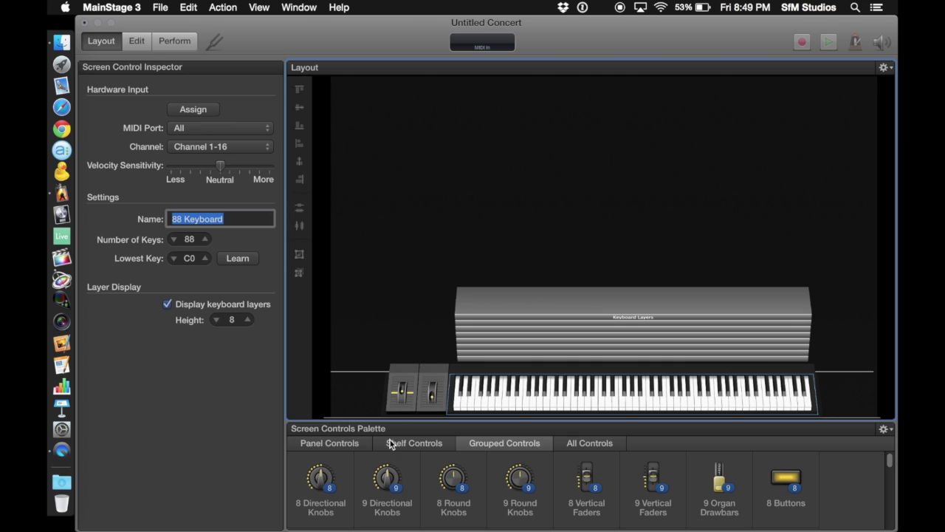
Add a Sustain pedal control to the layout, to the left of the pitch bend wheel
left_click(350, 444)
scroll(391, 474, "down", 5)
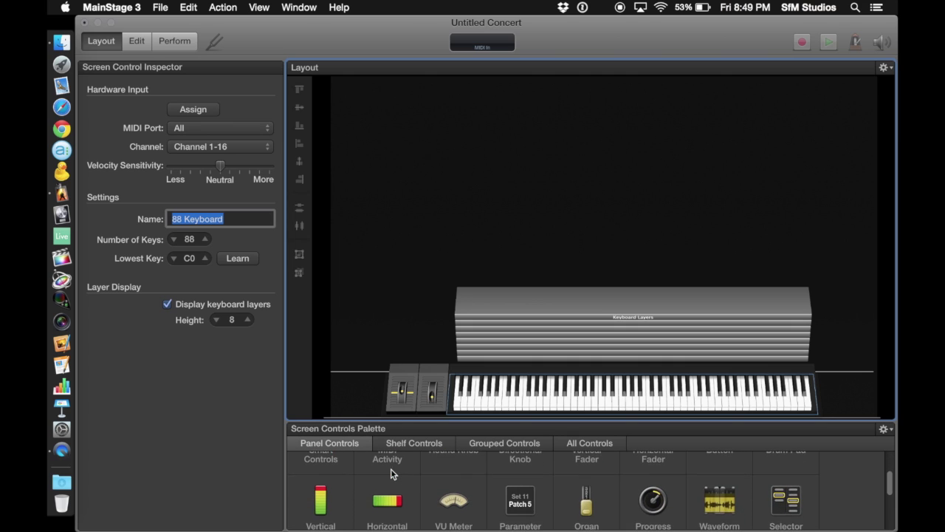
scroll(391, 473, "down", 3)
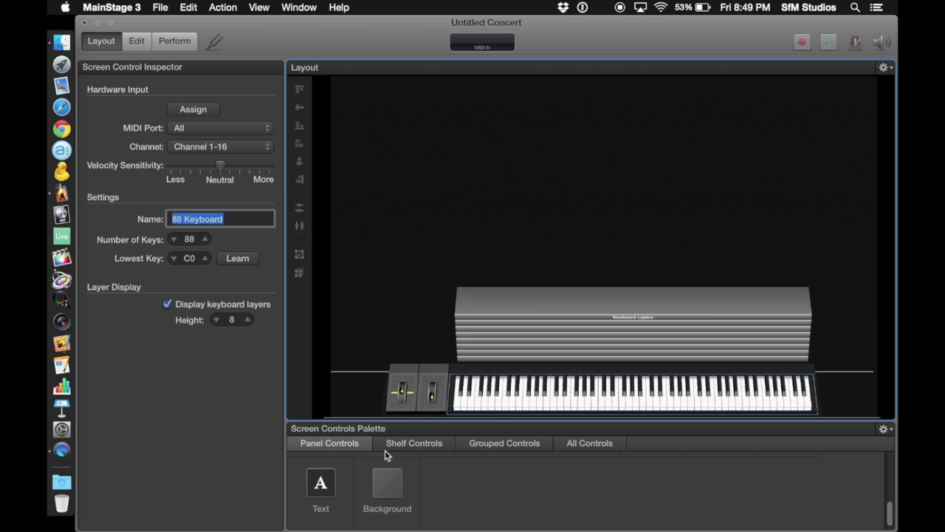
left_click(405, 443)
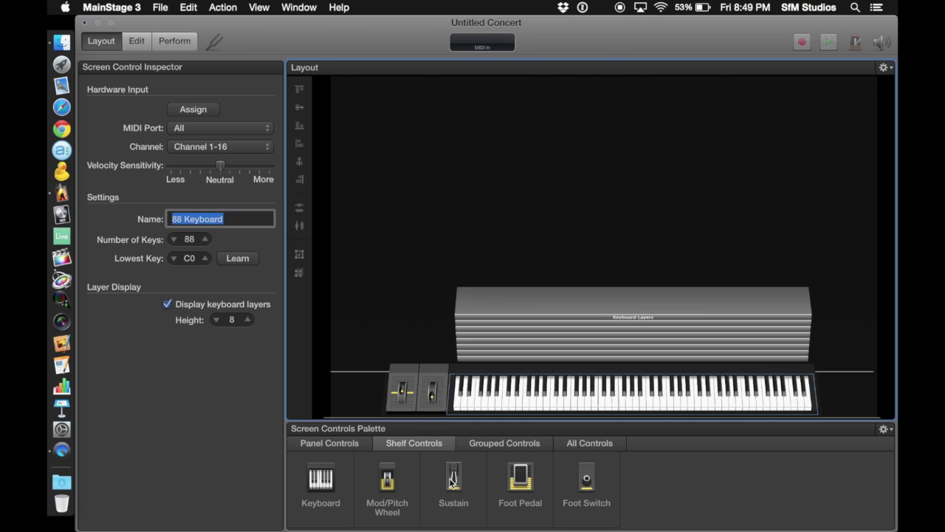
left_click_drag(454, 478, 352, 390)
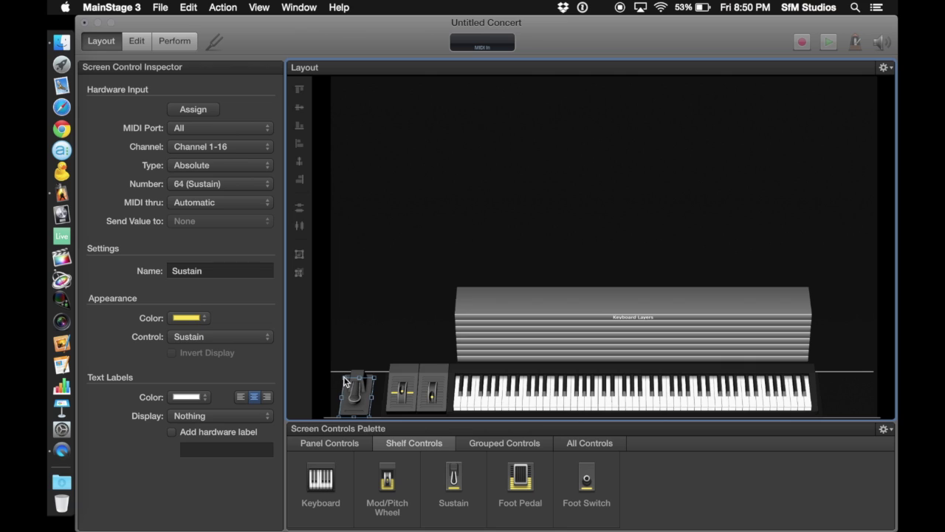
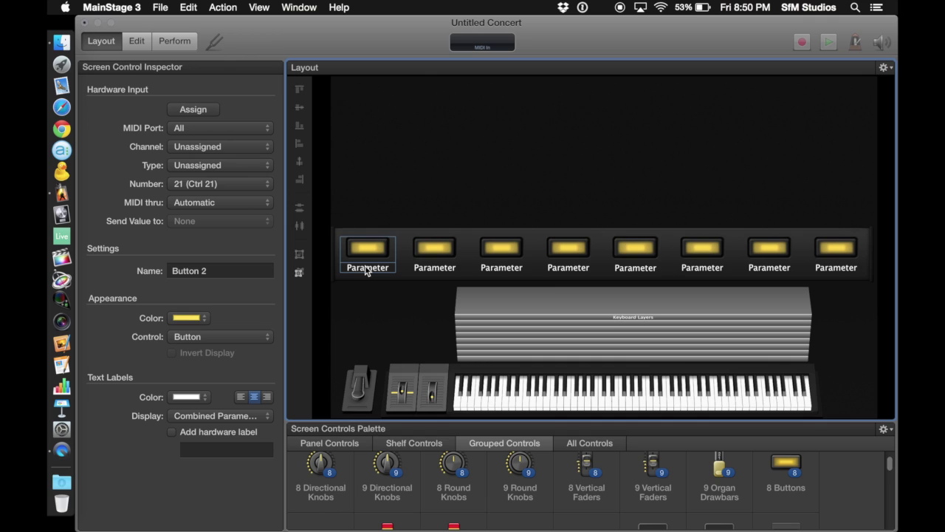
Rename the first button in the row of eight as Piano
left_click(224, 272)
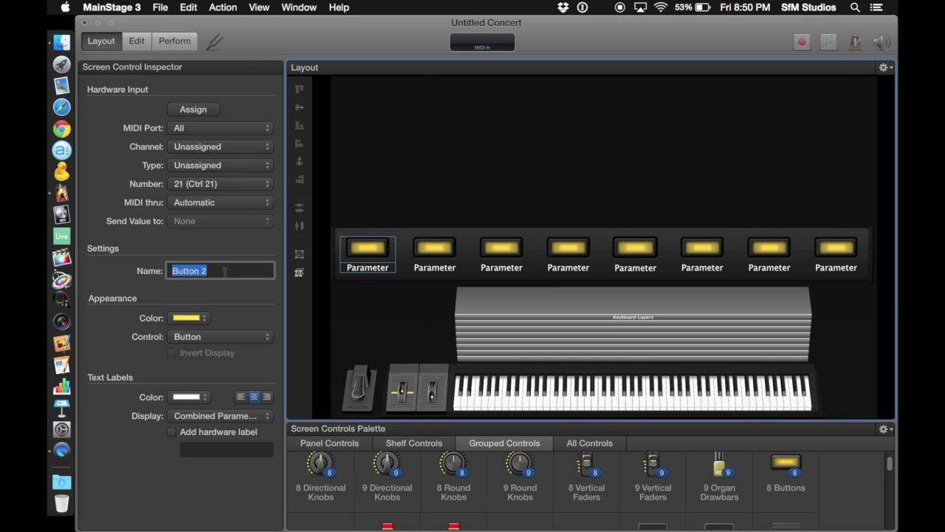
type("Piano")
key("Return")
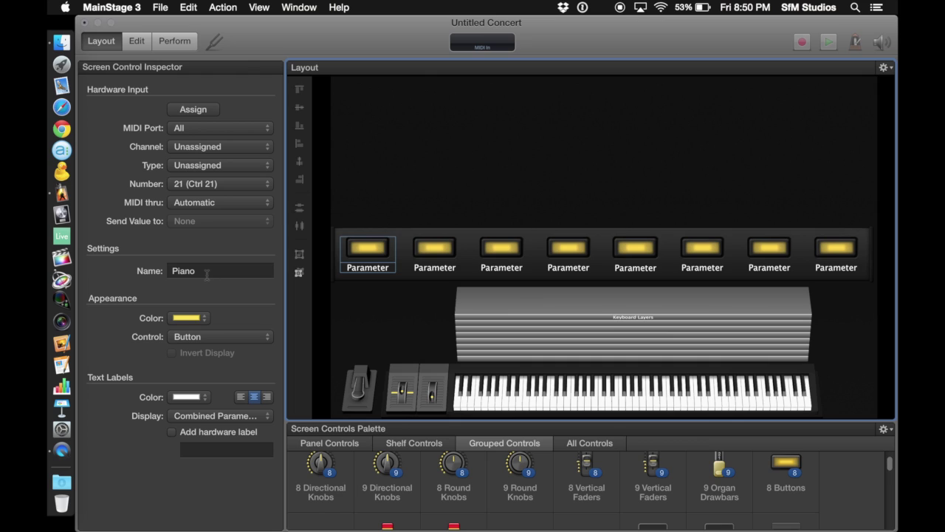
Set the Piano button's text label display to Nothing, after trying the one-line Parameter option
left_click(215, 417)
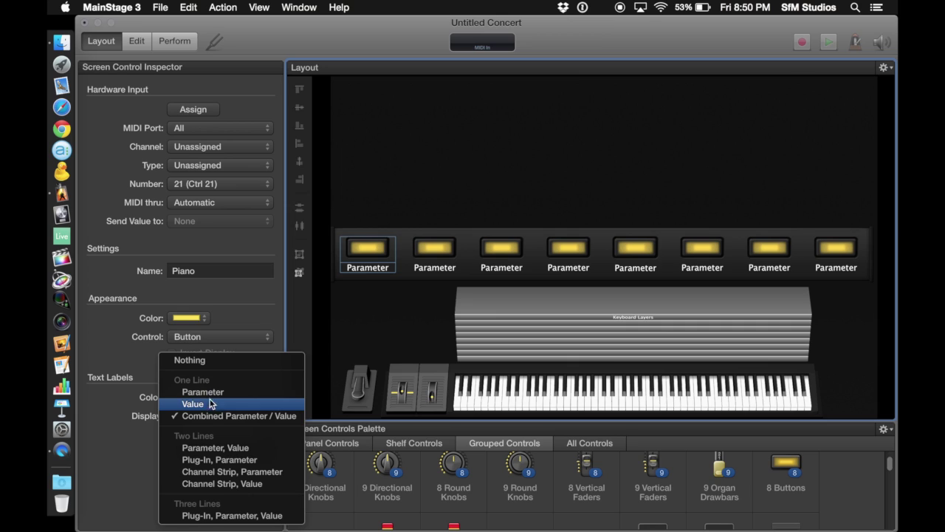
left_click(207, 392)
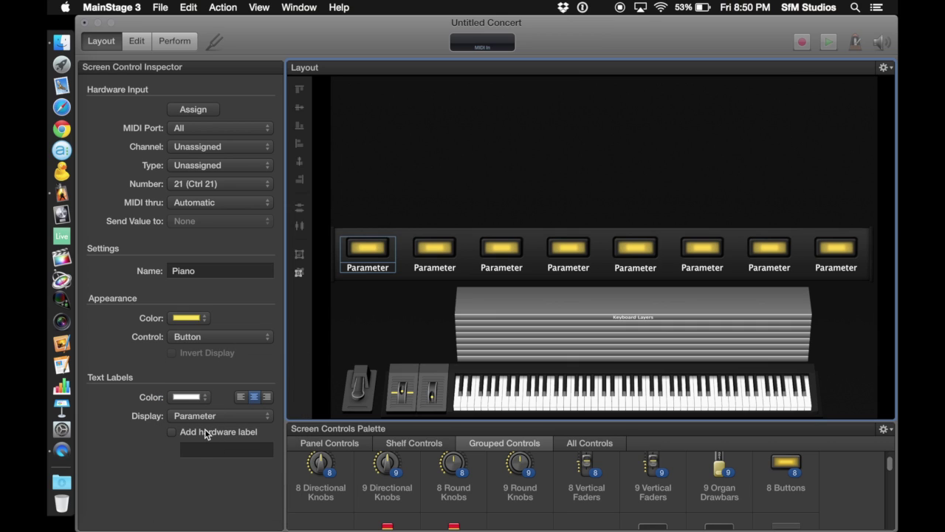
left_click(206, 413)
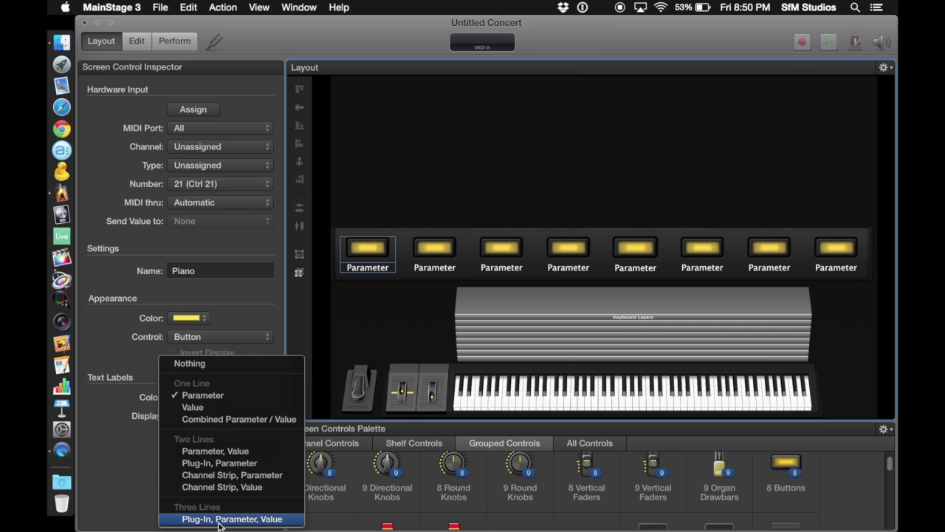
left_click(207, 364)
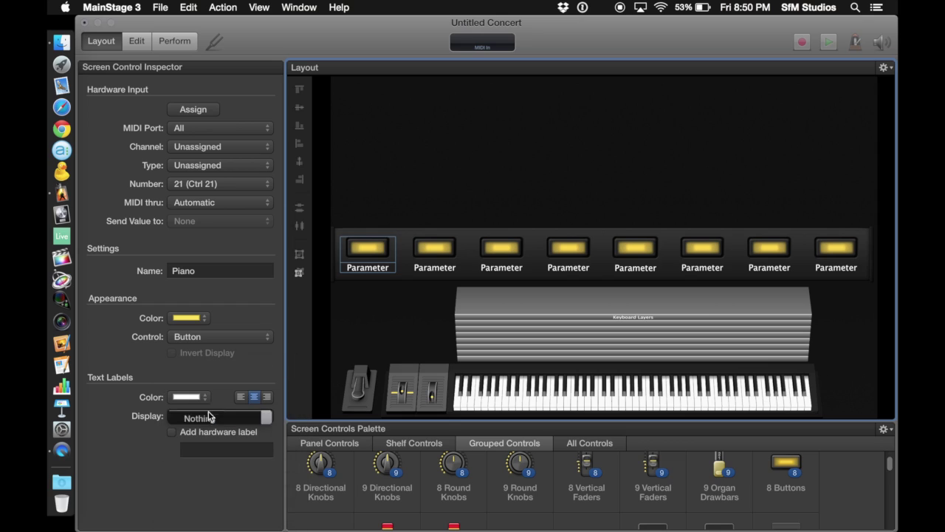
Add a hardware label reading Piano to the first button
left_click(207, 436)
left_click(215, 458)
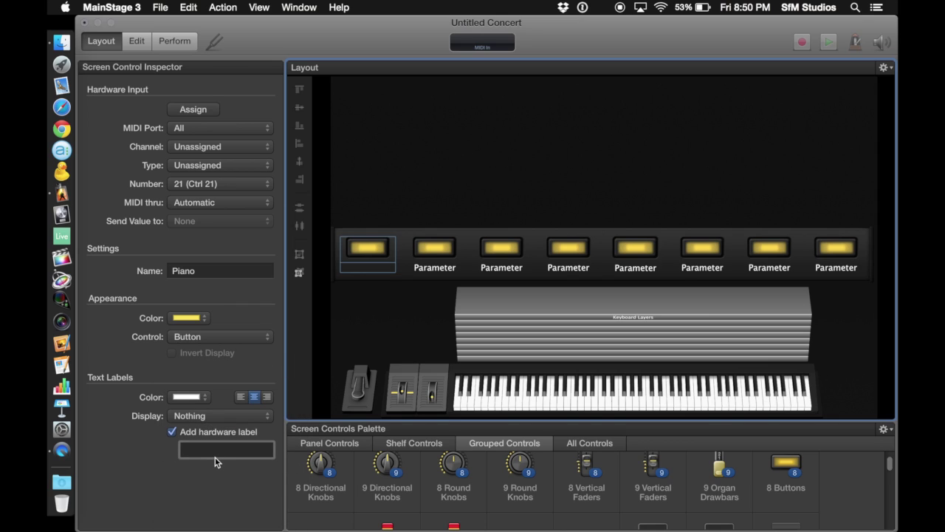
type("Piano")
key("Return")
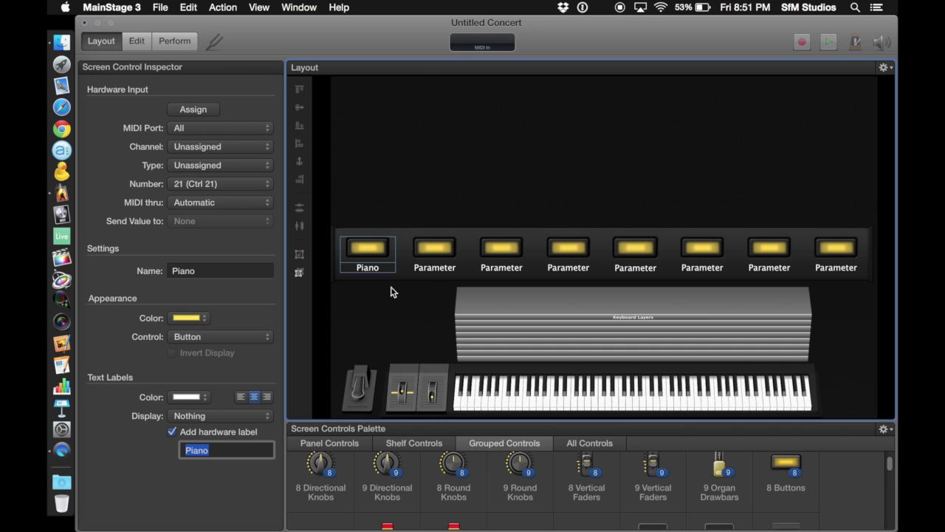
Rename the second button in the row as Rhodes
left_click(436, 252)
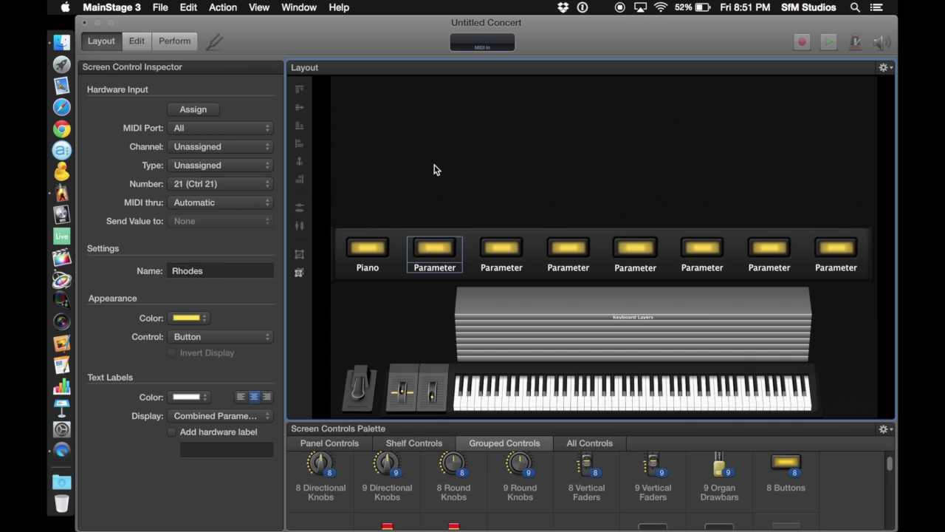
left_click(230, 271)
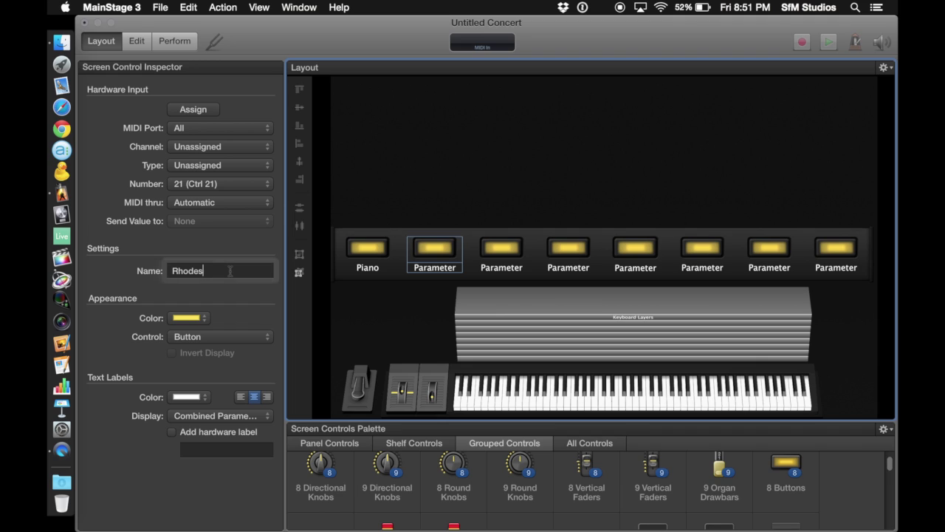
double_click(231, 271)
type("Rhodes")
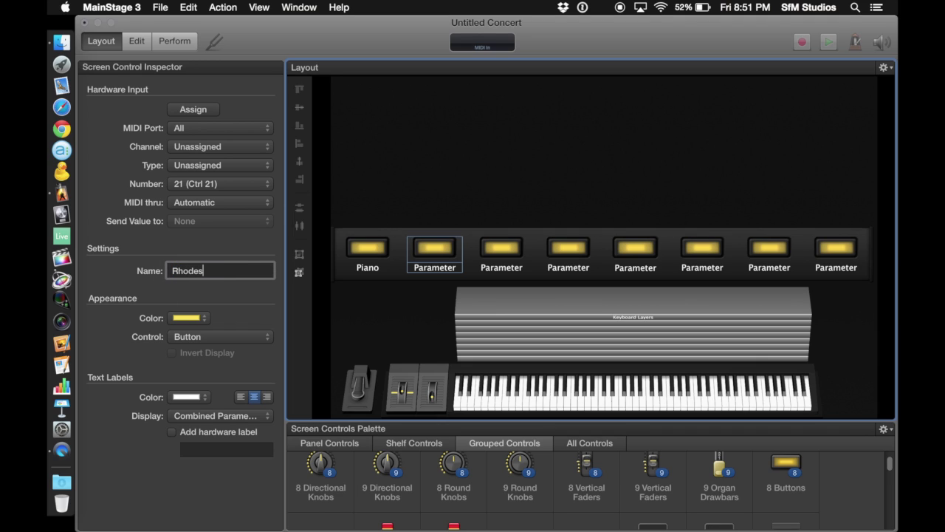
Set the Rhodes button's text label display to Nothing and add a hardware label reading Rhodes
left_click(200, 416)
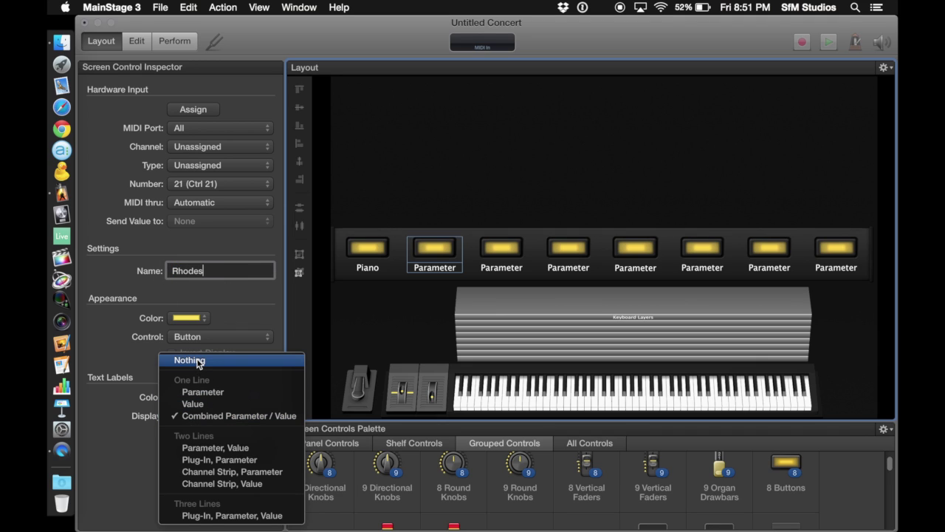
left_click(198, 361)
left_click(204, 431)
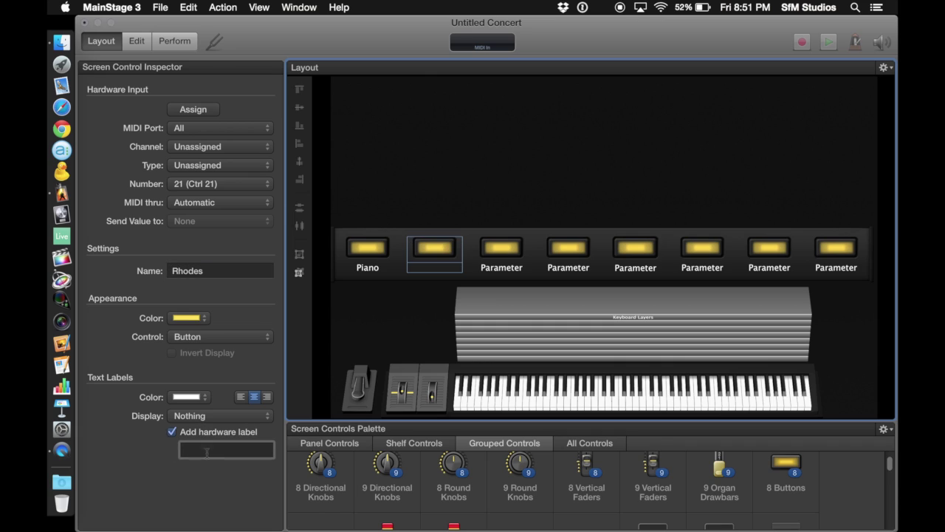
type("Rhodes")
key("Return")
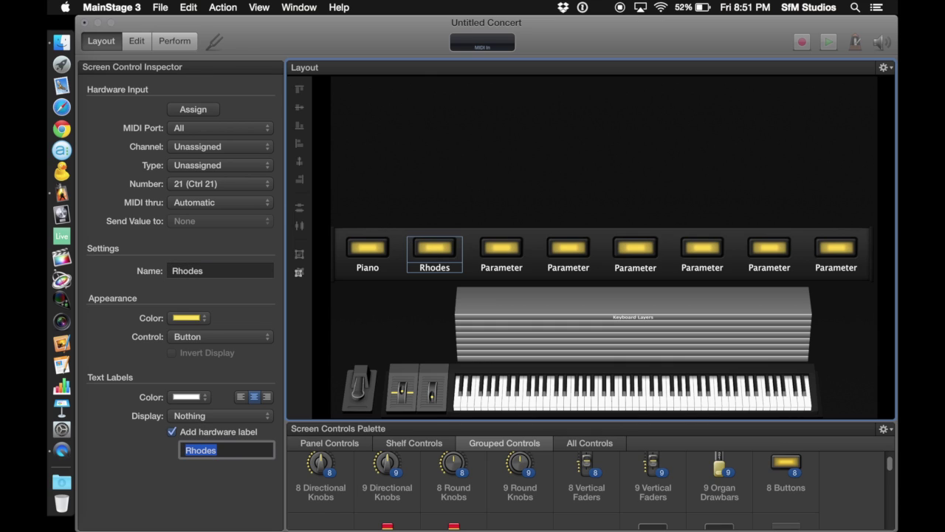
Name and label the third, fourth and fifth buttons Strings, Pad and Synth Lead
left_click(505, 255)
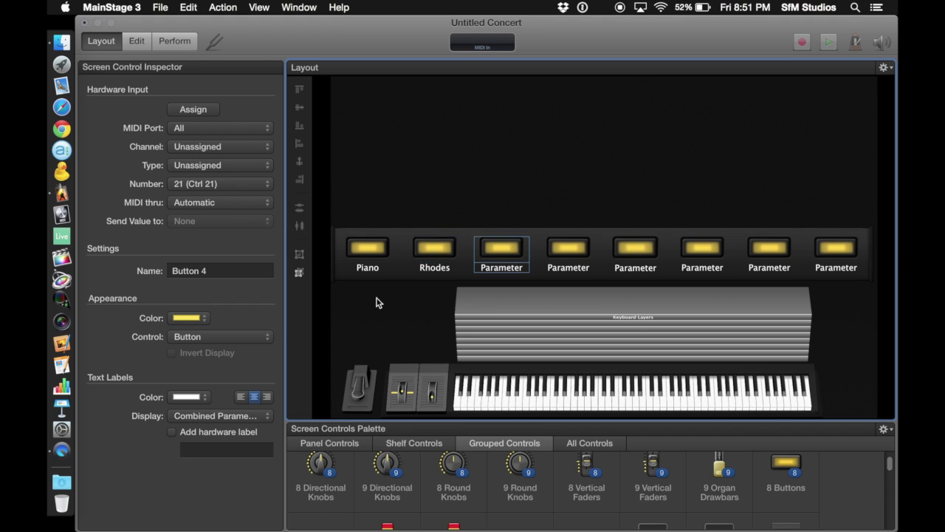
left_click(211, 272)
type("Strings")
key("Tab")
type("Pad")
key("Tab")
type("Synth Lead")
key("Tab")
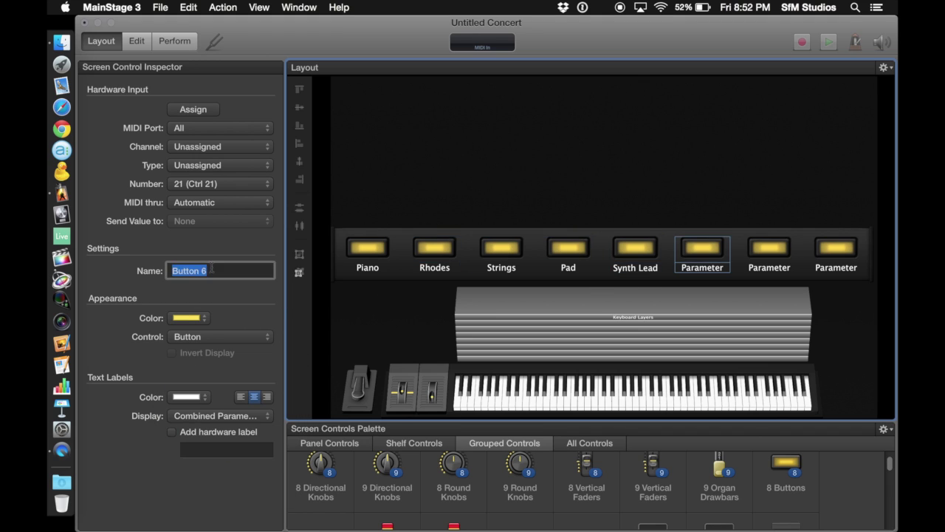
Name and label the last three buttons Reverb, Delay and TBA
type("Reverb")
key("Tab")
type("Delay")
key("Tab")
type("TBA")
left_click(749, 194)
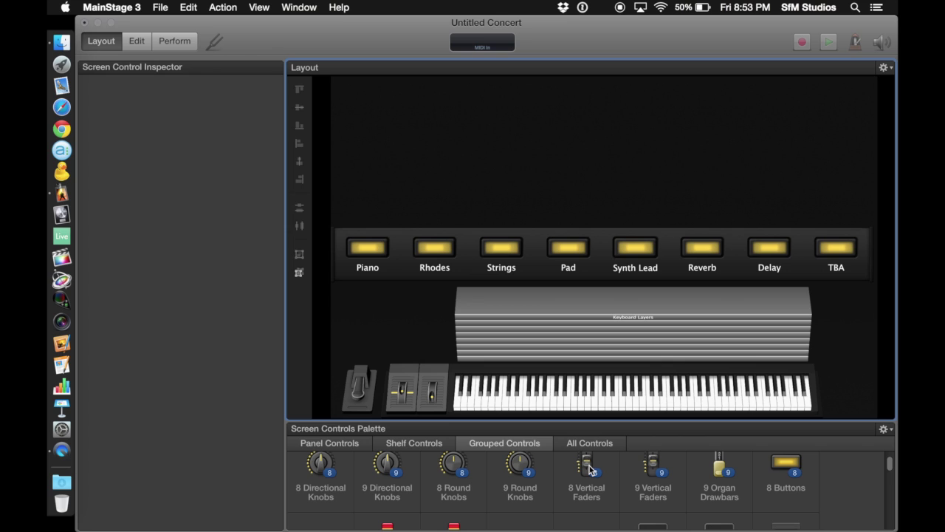
Add a group of 8 Vertical Faders above the buttons and stretch it to the width of the button row
left_click_drag(590, 469, 537, 171)
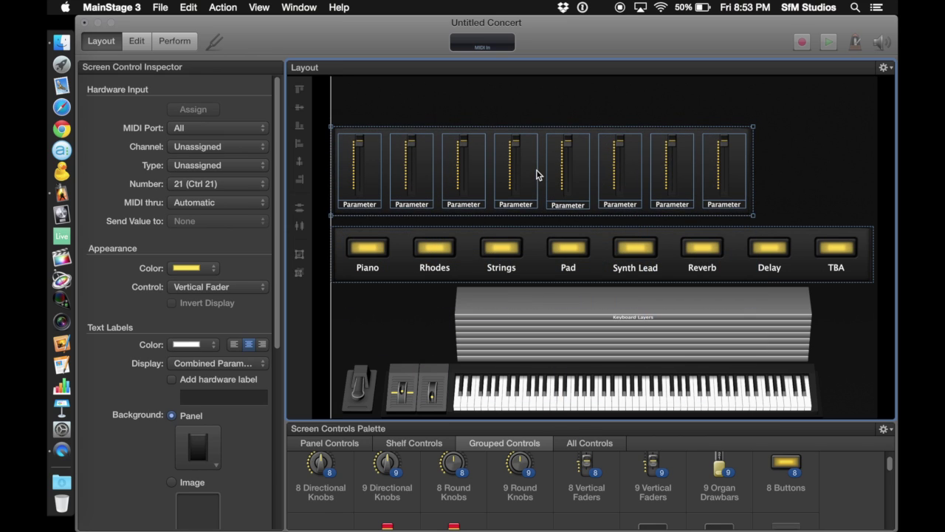
left_click_drag(753, 131, 879, 115)
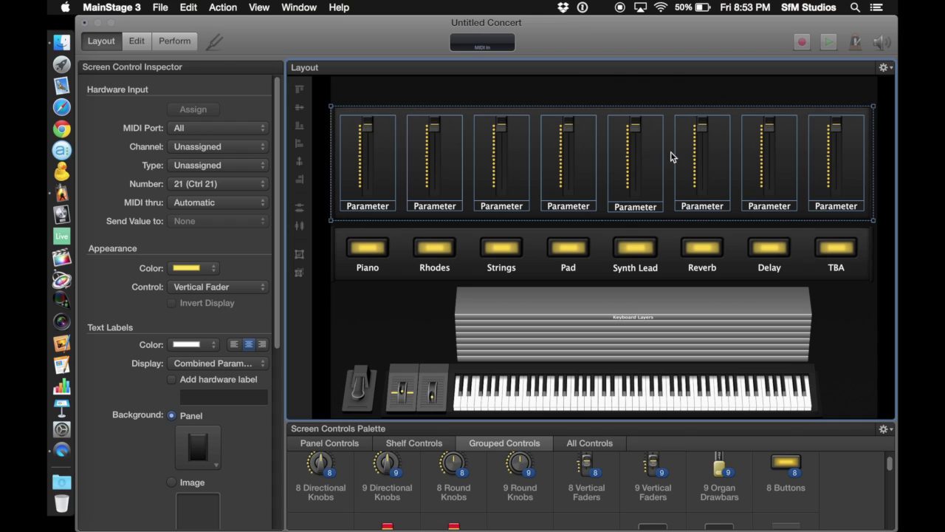
left_click(349, 302)
Rename the first vertical fader as Piano Volume
left_click(363, 210)
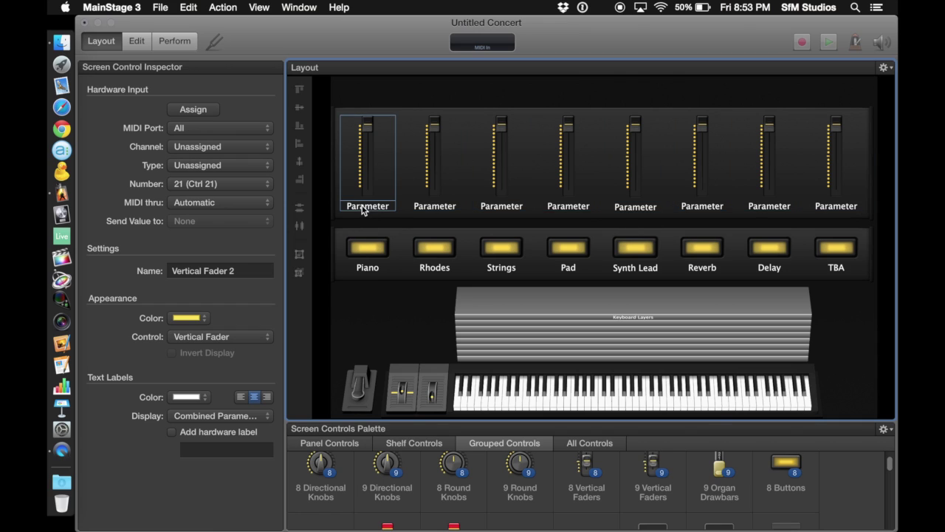
triple_click(214, 274)
type("P")
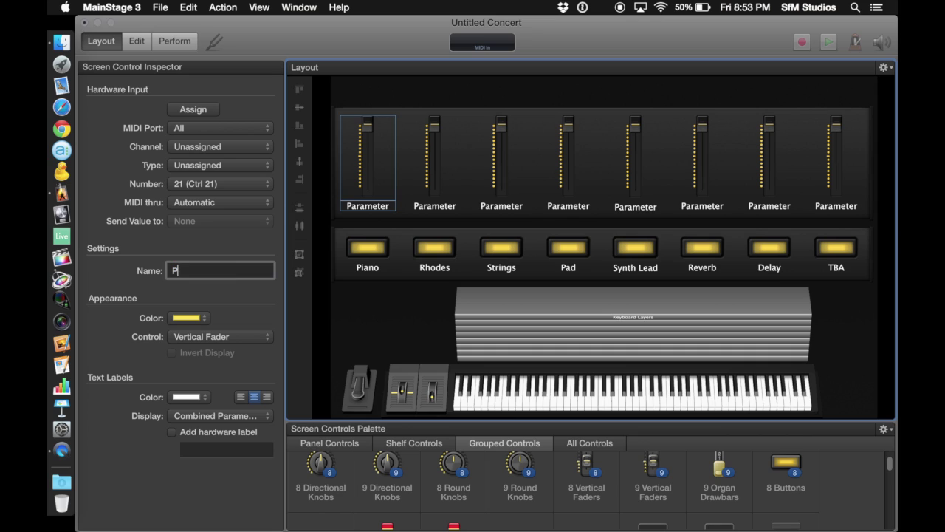
type("iano Volume")
key("Return")
Set the Piano Volume fader's text label display to the one-line Value option, after trying Nothing
left_click(214, 415)
left_click(214, 360)
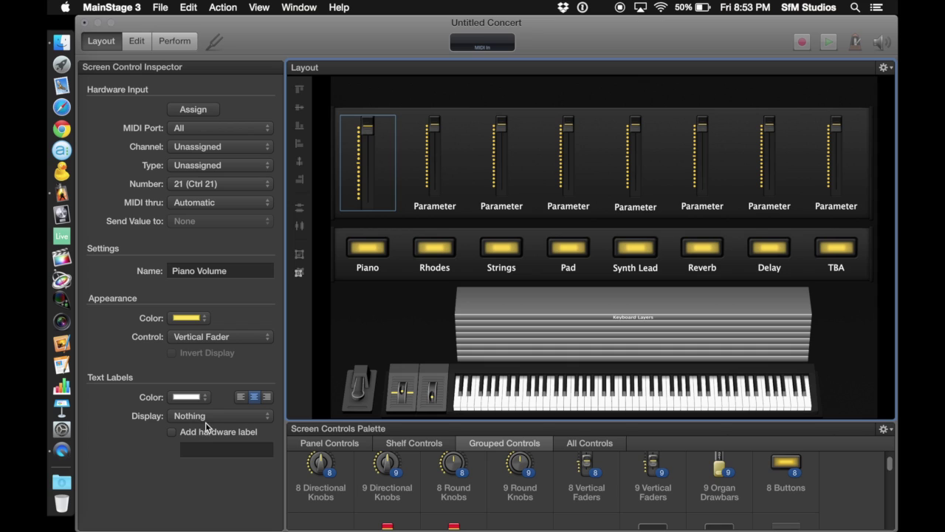
left_click(208, 415)
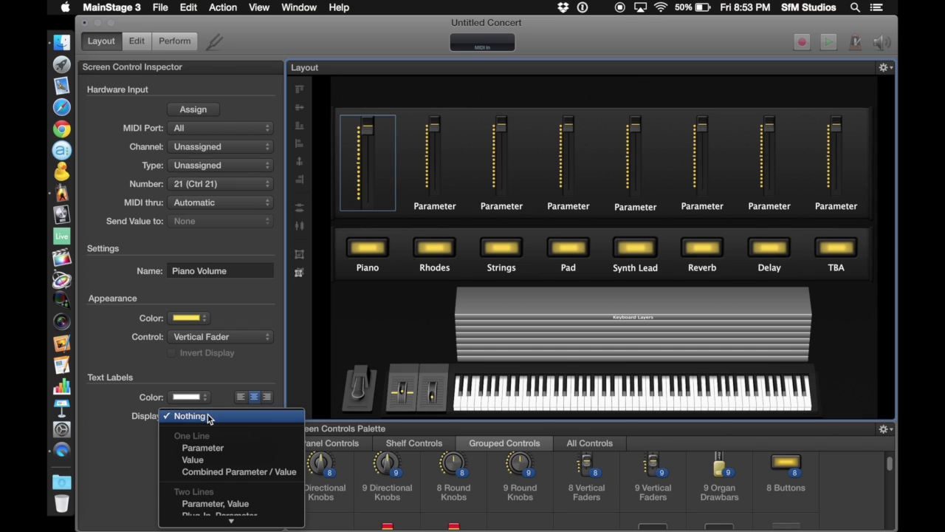
left_click(209, 461)
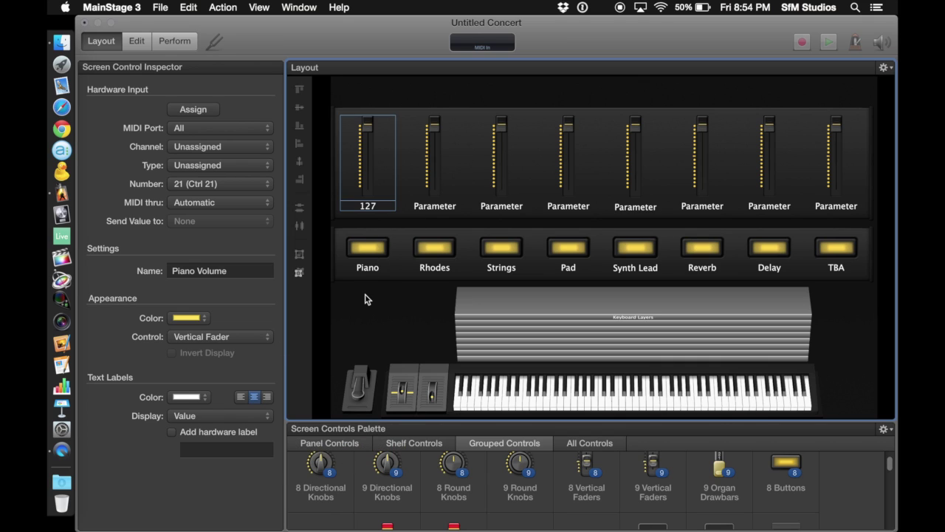
Set the text label display of the other seven faders to Value, all at once
left_click(430, 194)
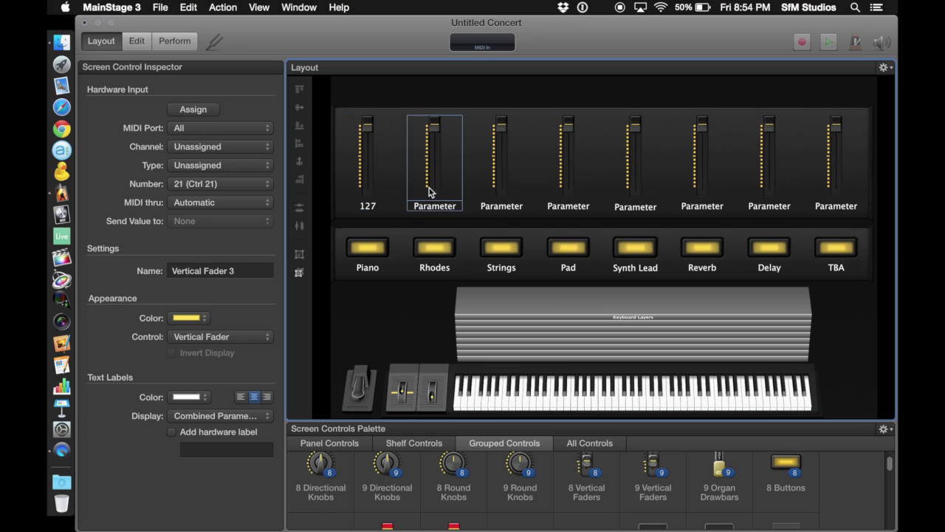
left_click(498, 179, "shift")
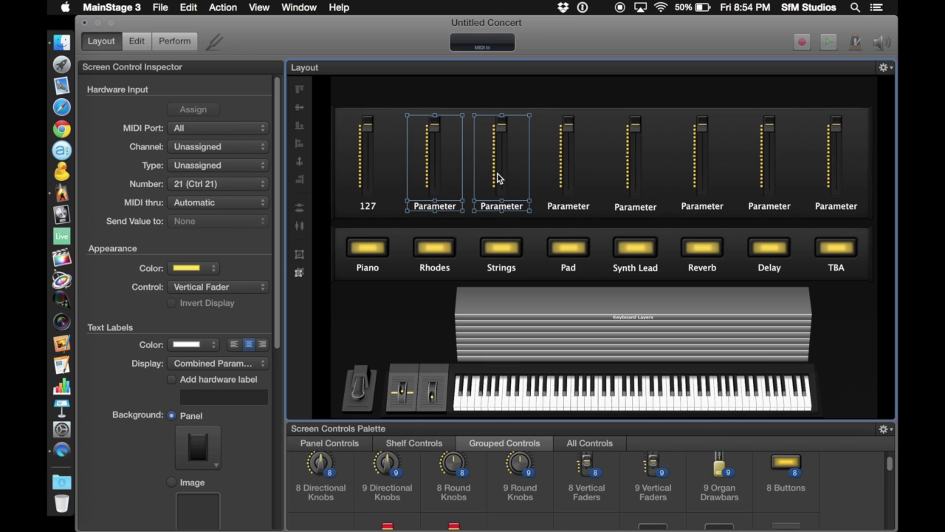
left_click(568, 180, "shift")
left_click(633, 180, "shift")
left_click(708, 175, "shift")
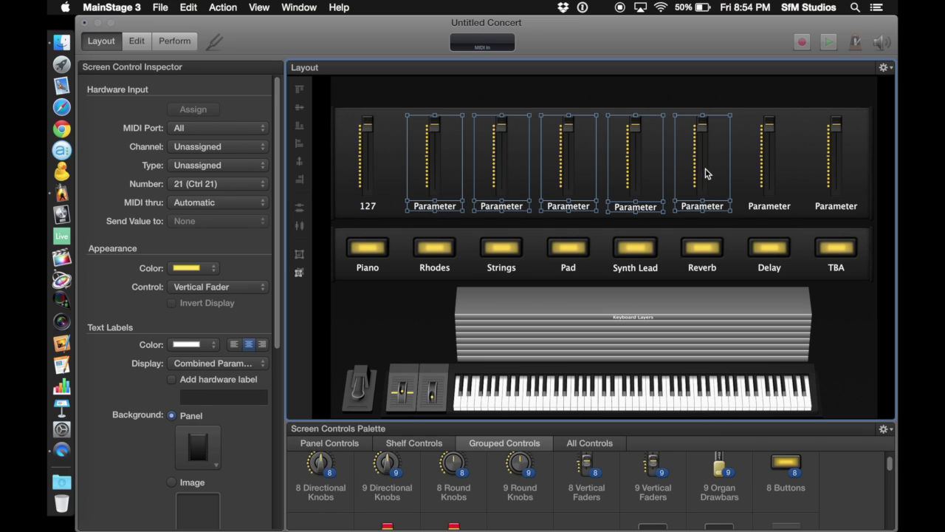
left_click(763, 170, "shift")
left_click(833, 166, "shift")
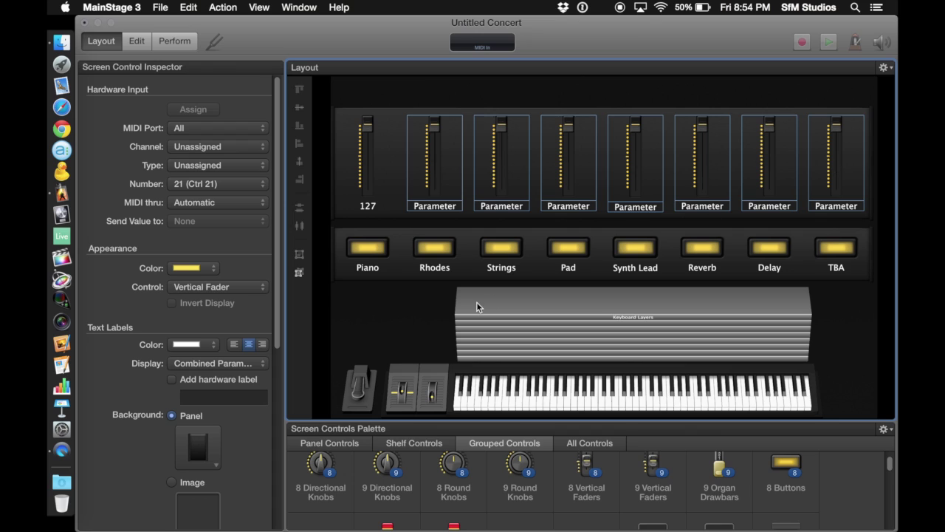
scroll(194, 407, "down", 1)
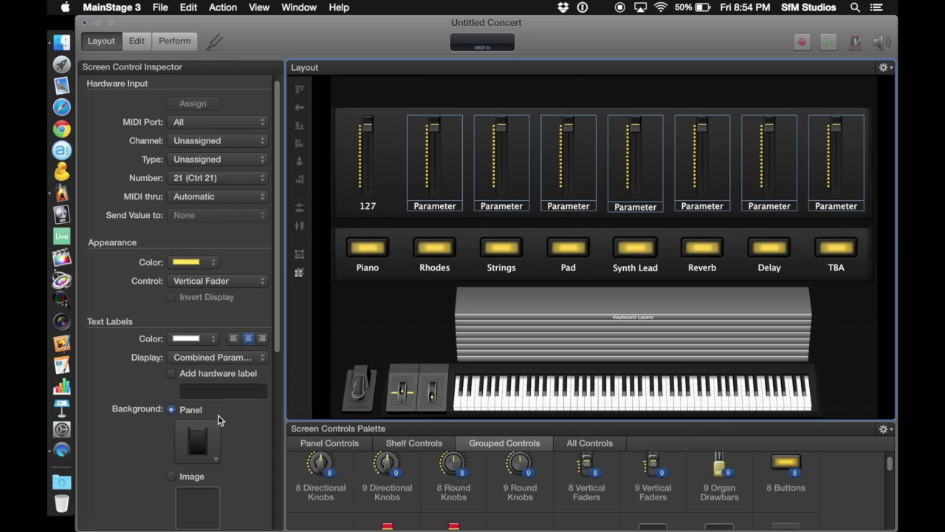
left_click(217, 357)
left_click(194, 345)
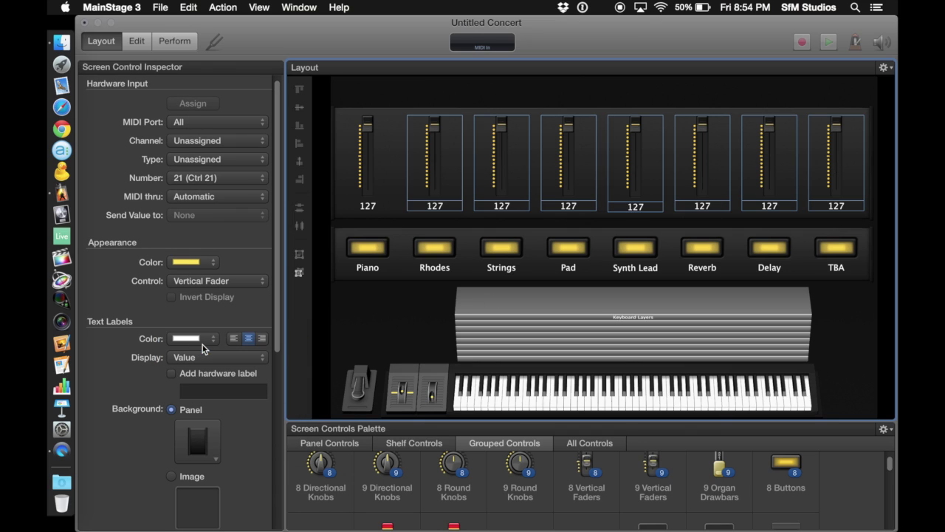
left_click(407, 297)
Rename the second fader, above the Rhodes button, as Rhodes Volume
left_click(432, 184)
left_click(224, 274)
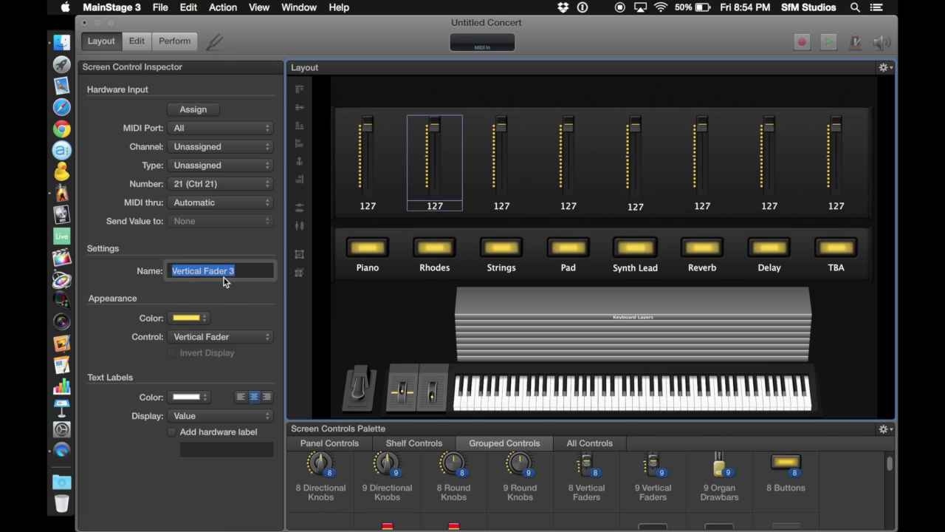
type("Rhodes Volume")
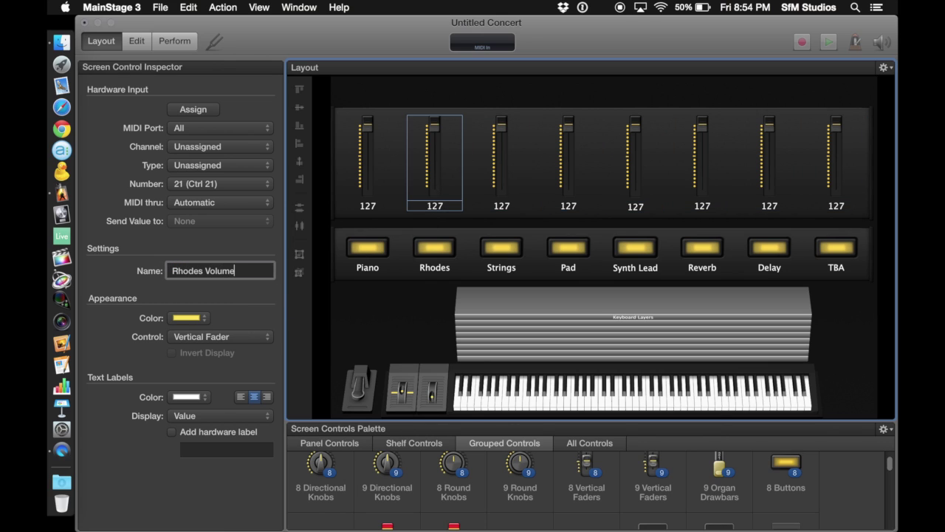
key("Return")
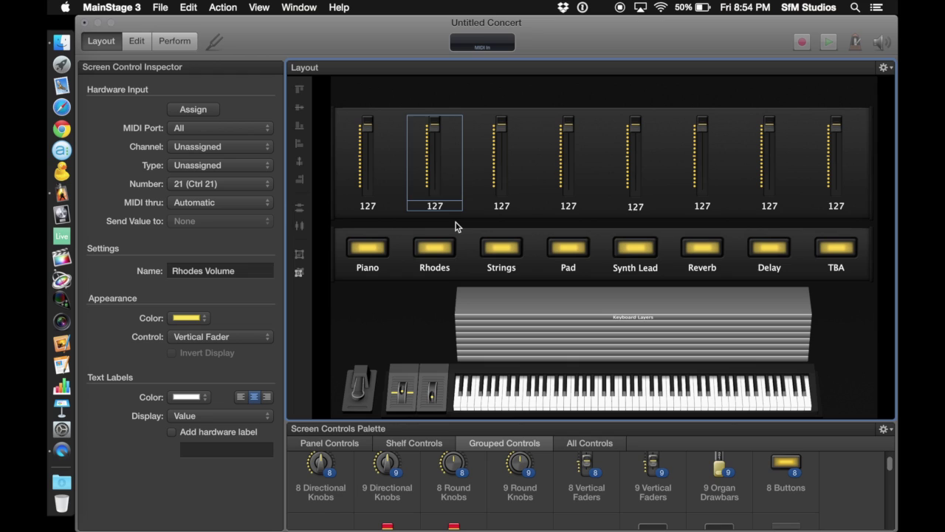
Rename the third fader, above the Strings button, as Strings Volume
left_click(504, 191)
left_click(188, 277)
type("Strings Volume")
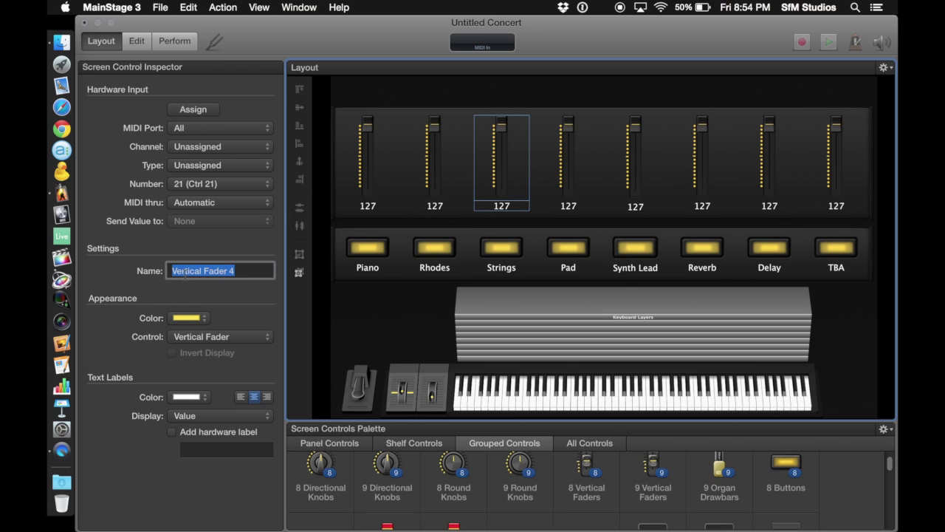
key("Return")
Rename the eighth fader, above the TBA button, as Master
left_click(769, 163)
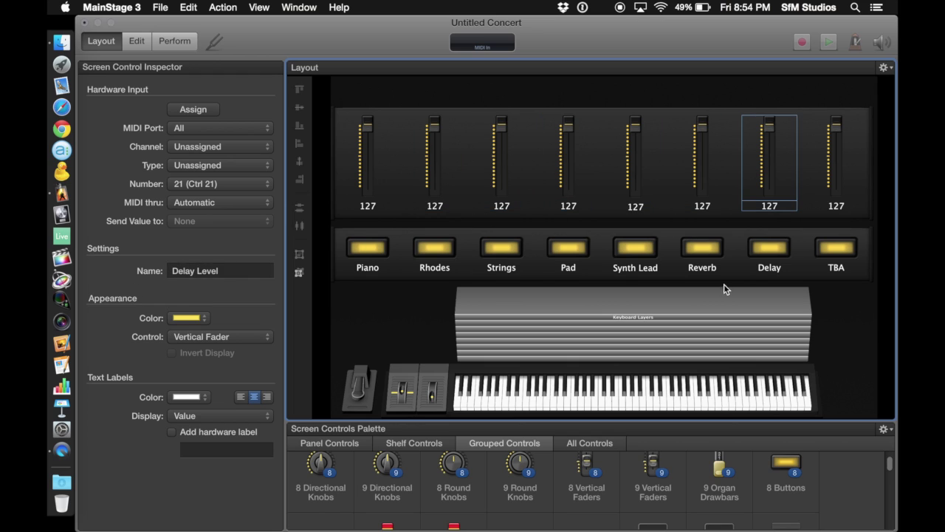
left_click(836, 162)
left_click(220, 270)
type("Master")
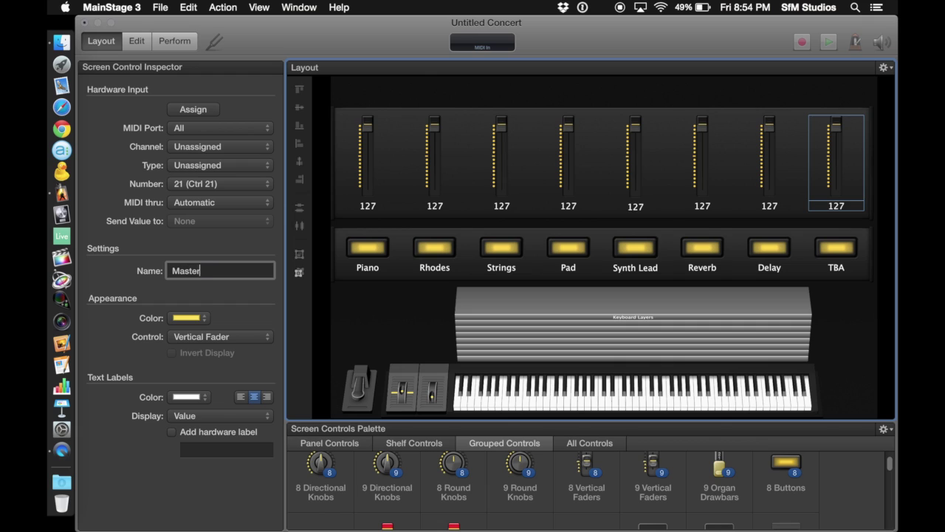
key("Return")
Change the TBA button's hardware label to MASTER in capital letters
left_click(836, 247)
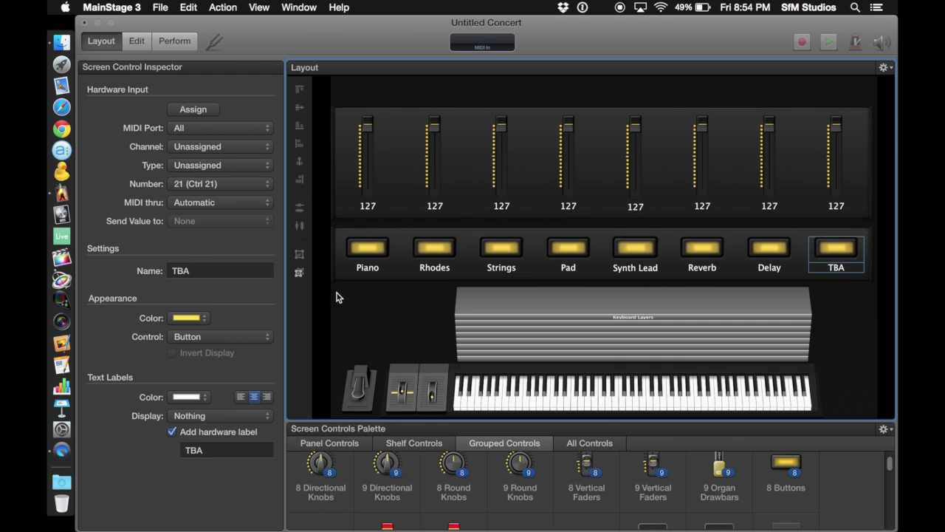
left_click(210, 451)
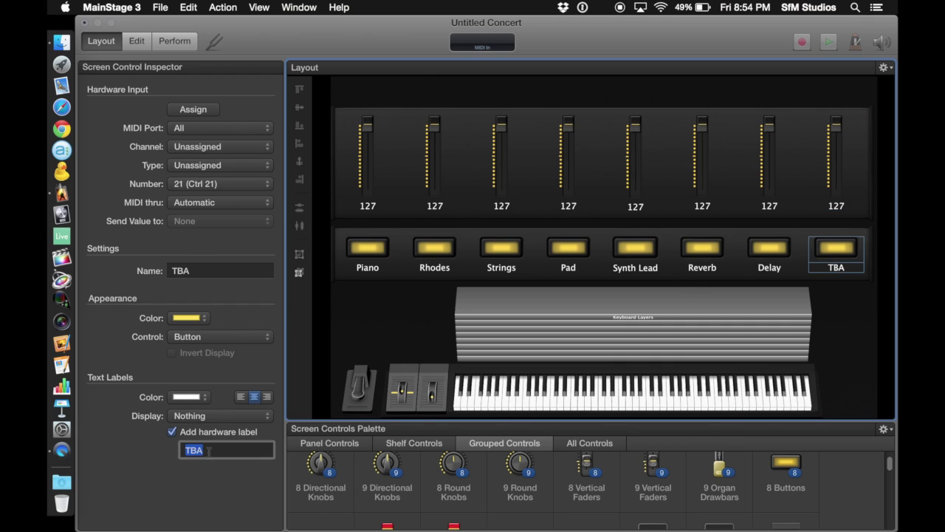
type("Master===")
key("super+a")
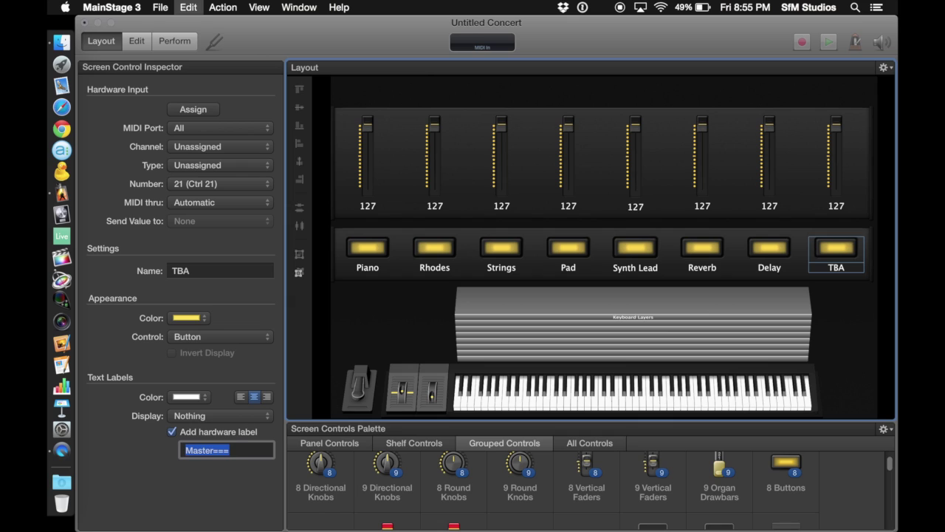
type("MASTER")
key("Return")
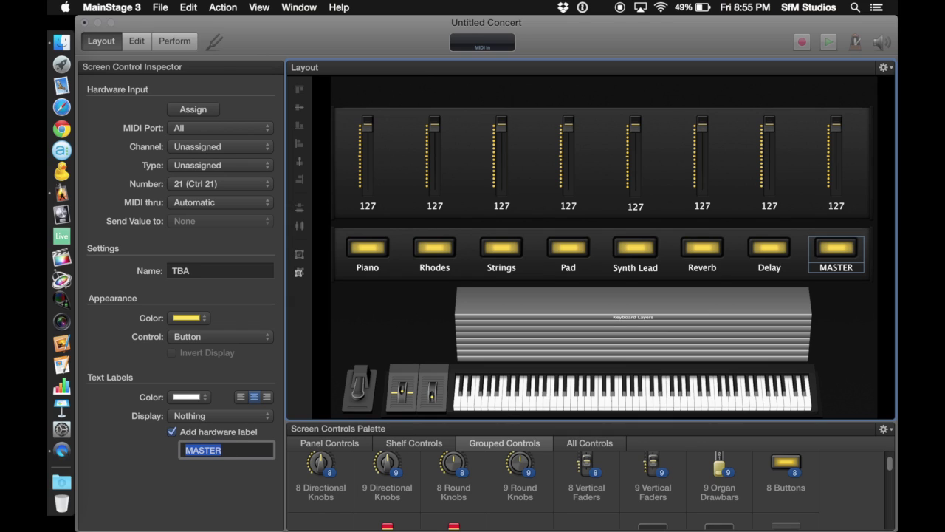
left_click(862, 322)
Try red as the Piano button's color and undo the color change
left_click(355, 273)
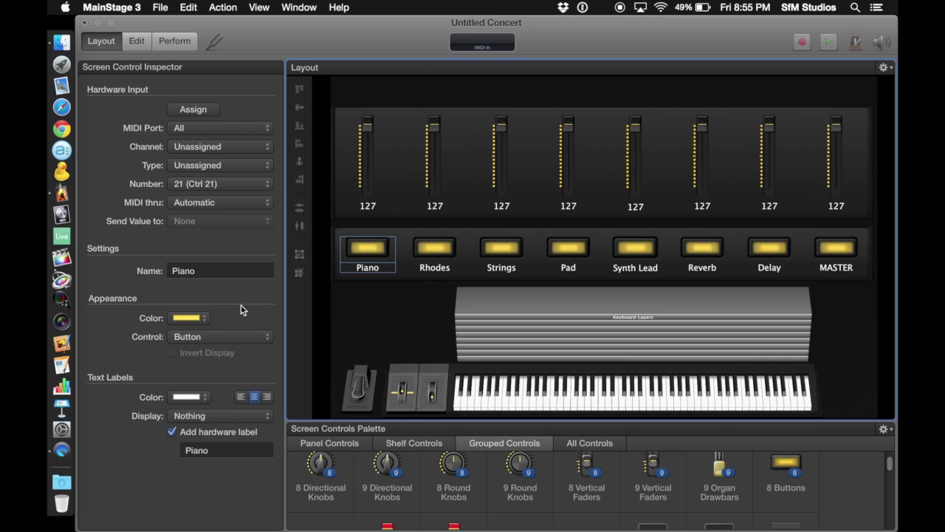
left_click(200, 319)
left_click(199, 344)
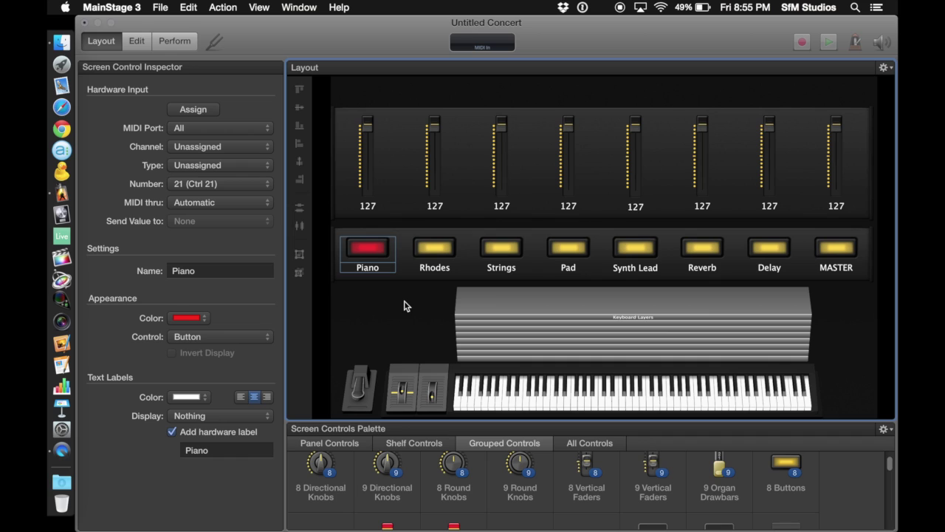
key("super+z")
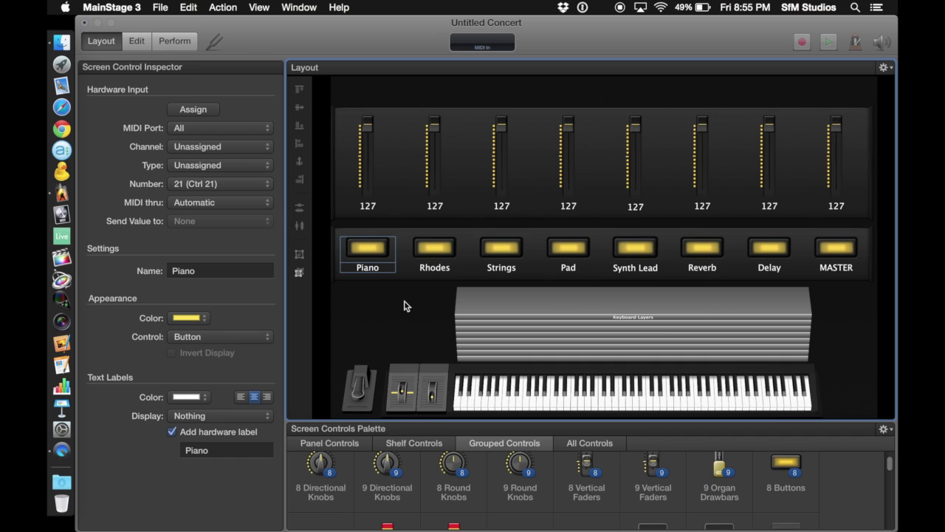
left_click(404, 305)
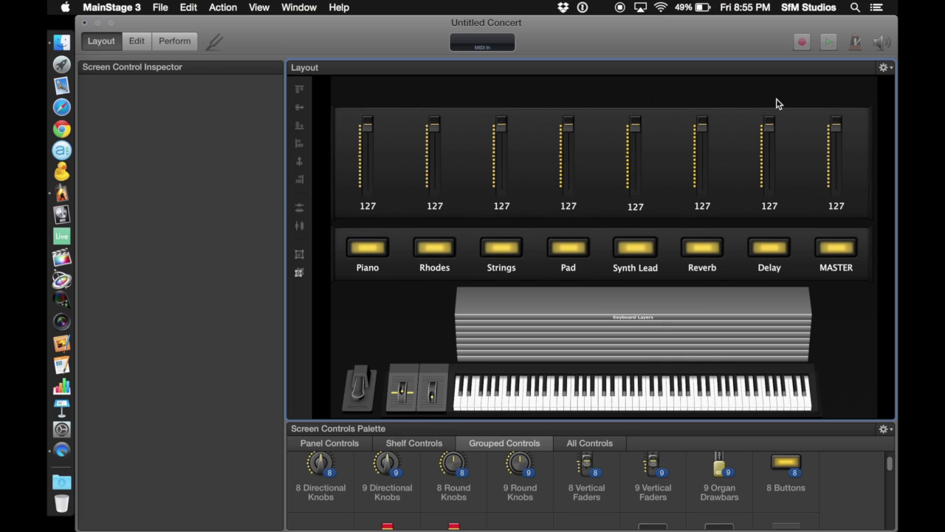
Move the fader row and the button row together slightly down toward the keyboard layers
left_click_drag(356, 93, 790, 252)
key("Down")
key("Down")
key("Down")
key("Down")
key("Down")
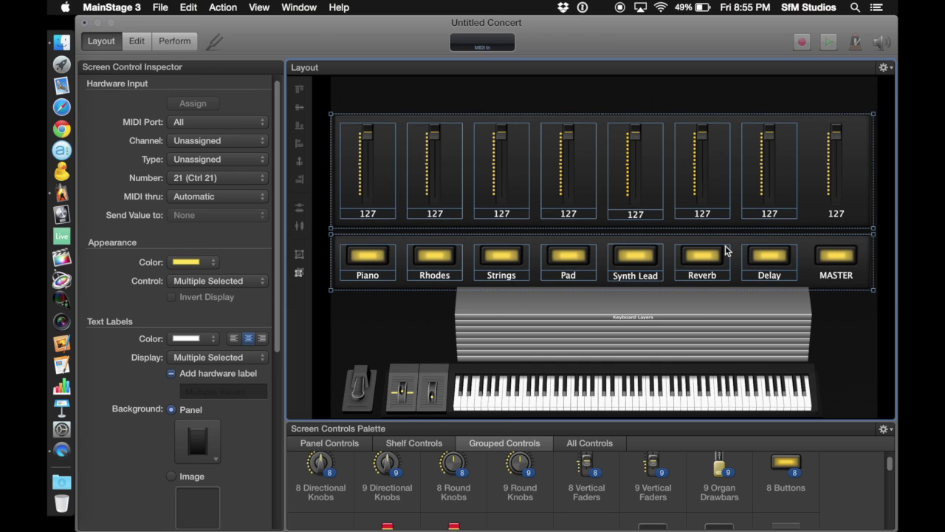
left_click(407, 319)
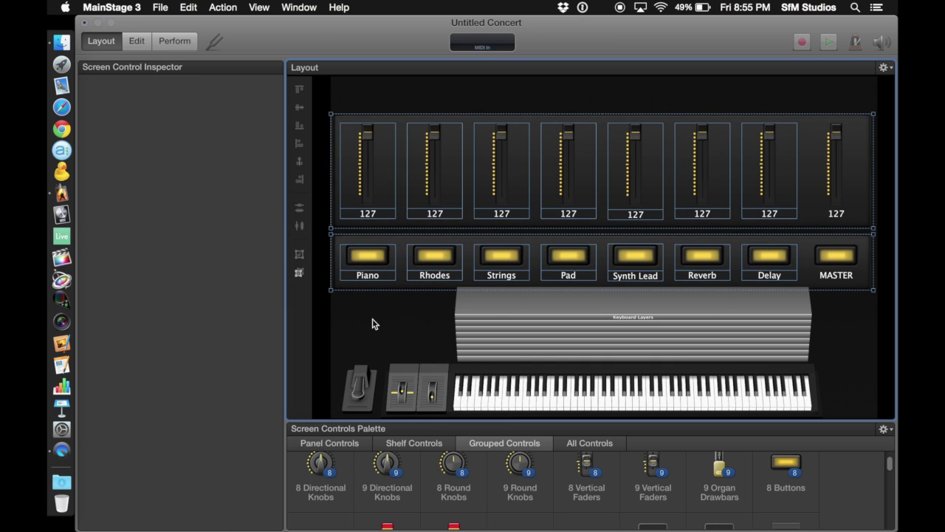
Nudge the button row's panel back up slightly so it sits between the faders and the keyboard layers
left_click(334, 281)
key("Up")
key("Up")
key("Up")
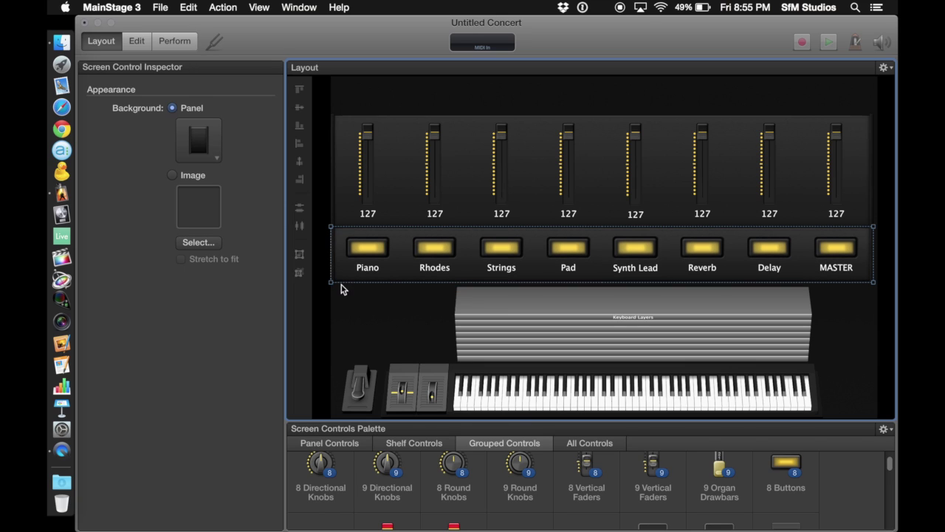
left_click(360, 319)
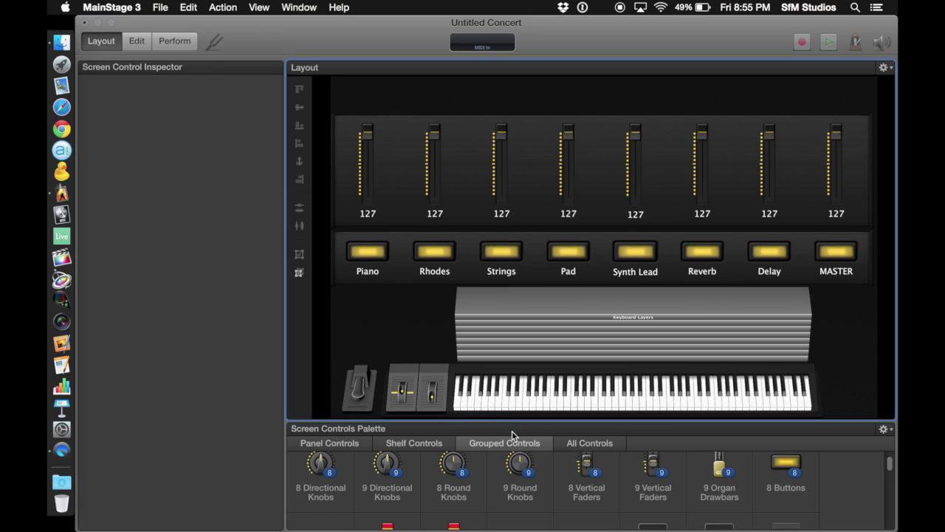
Add a Background control above the faders and stretch it into a thin strip as wide as the fader panel
scroll(550, 489, "down", 2)
scroll(551, 490, "down", 5)
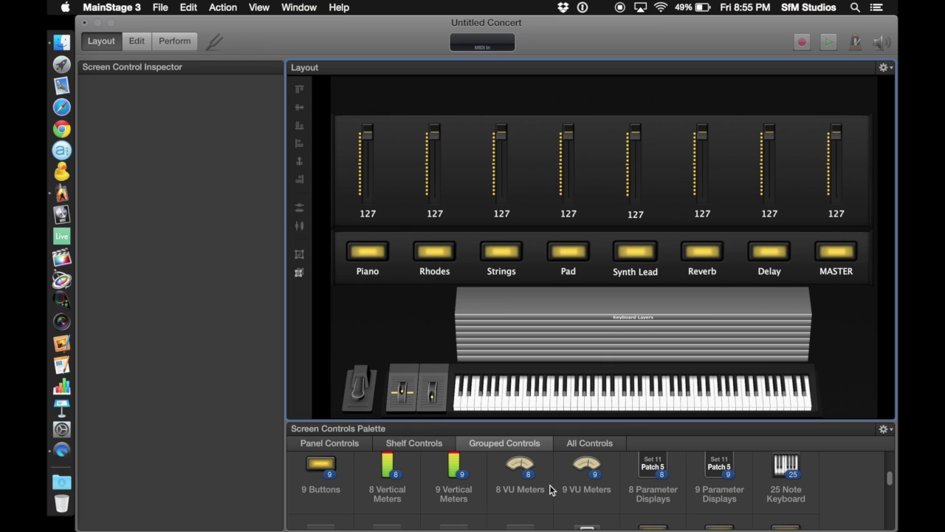
scroll(550, 490, "up", 3)
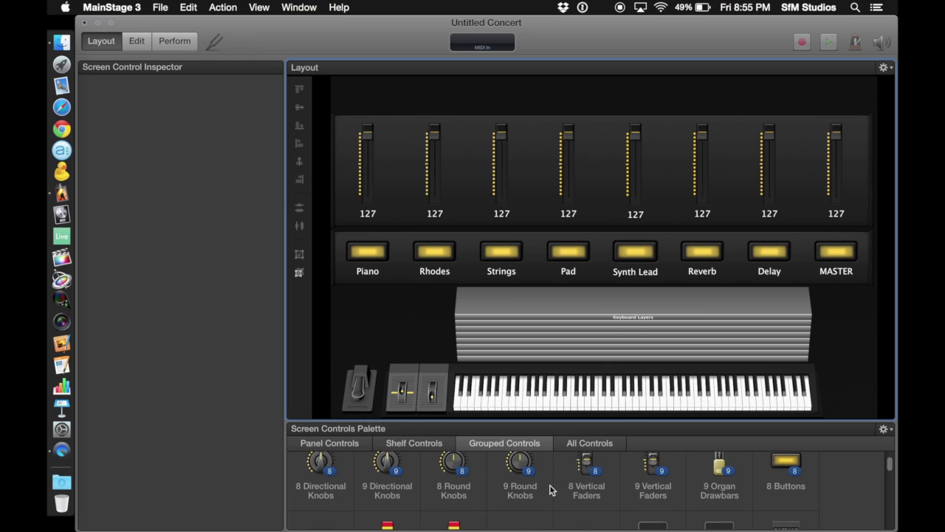
left_click(347, 443)
scroll(401, 471, "down", 1)
scroll(401, 471, "up", 1)
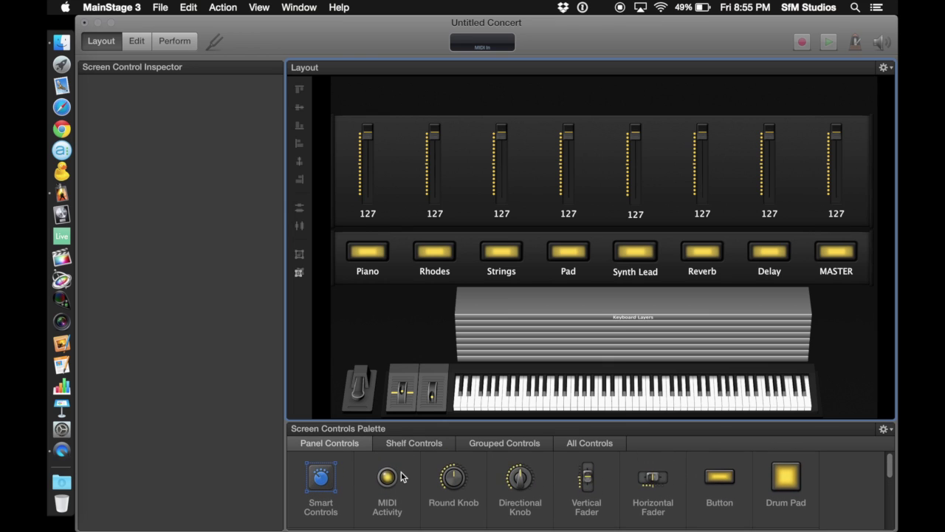
scroll(401, 471, "down", 4)
scroll(401, 471, "down", 4)
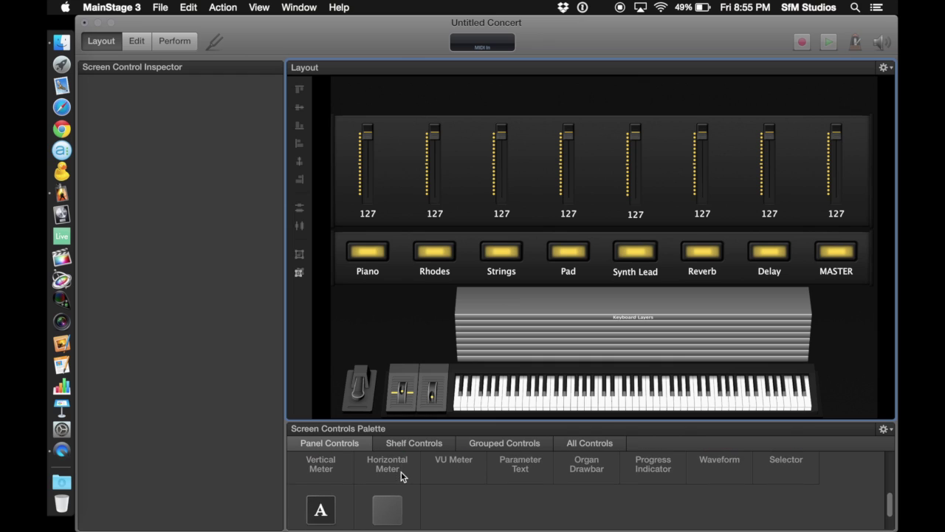
left_click_drag(373, 276, 355, 101)
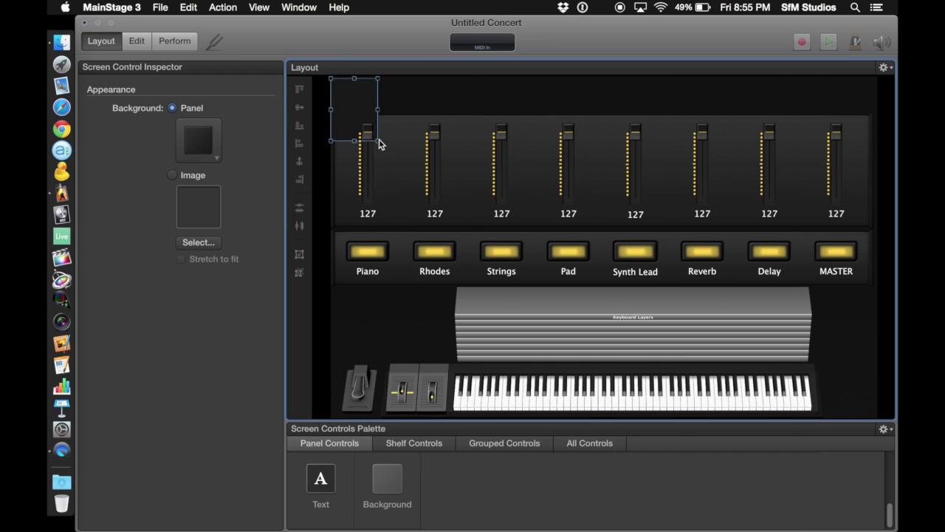
left_click_drag(377, 142, 875, 114)
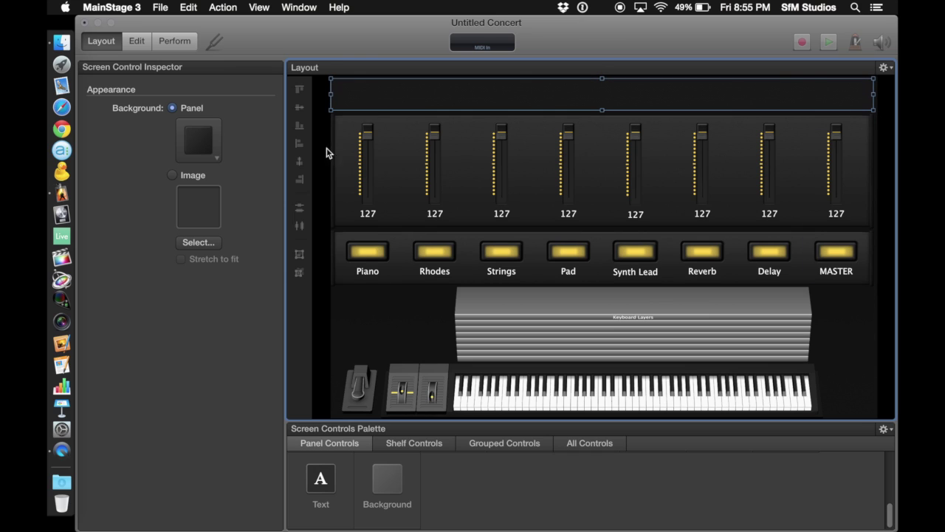
Set the new background strip's panel style to the plain grey texture
left_click(186, 152)
left_click(259, 195)
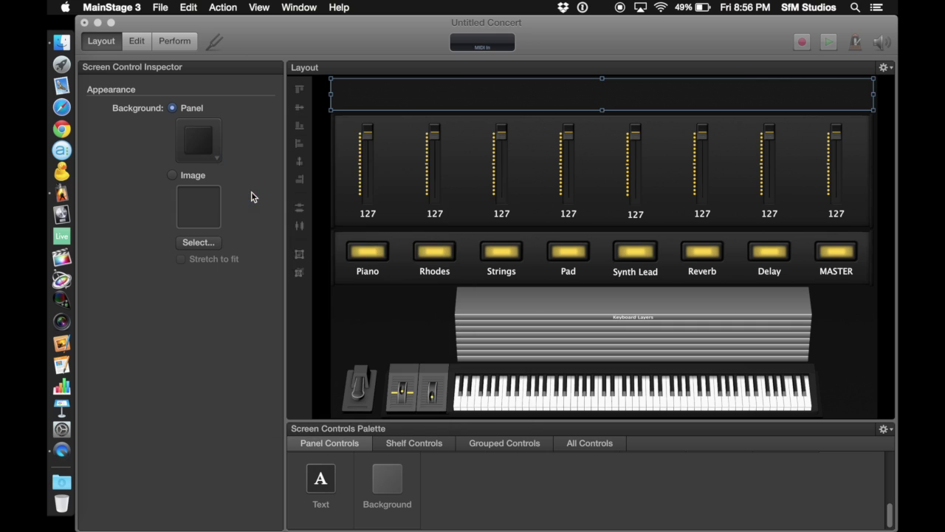
left_click(210, 145)
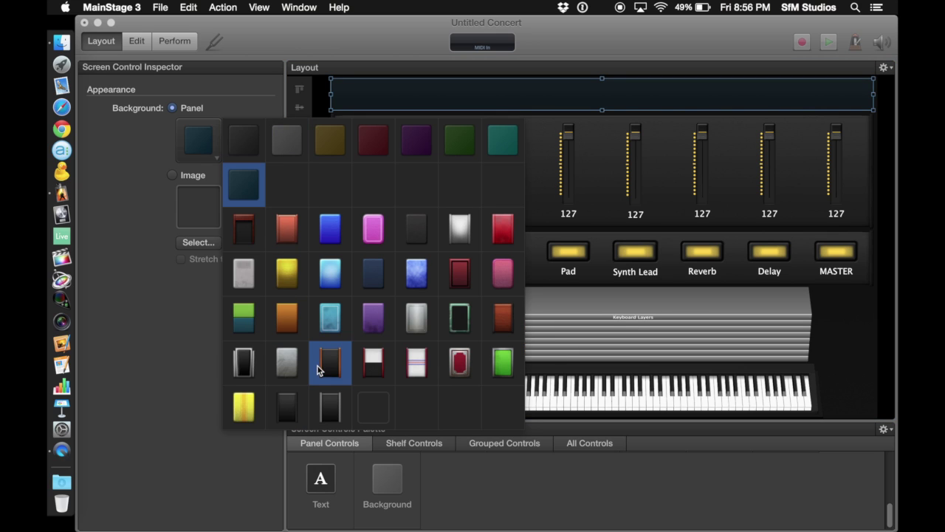
left_click(288, 404)
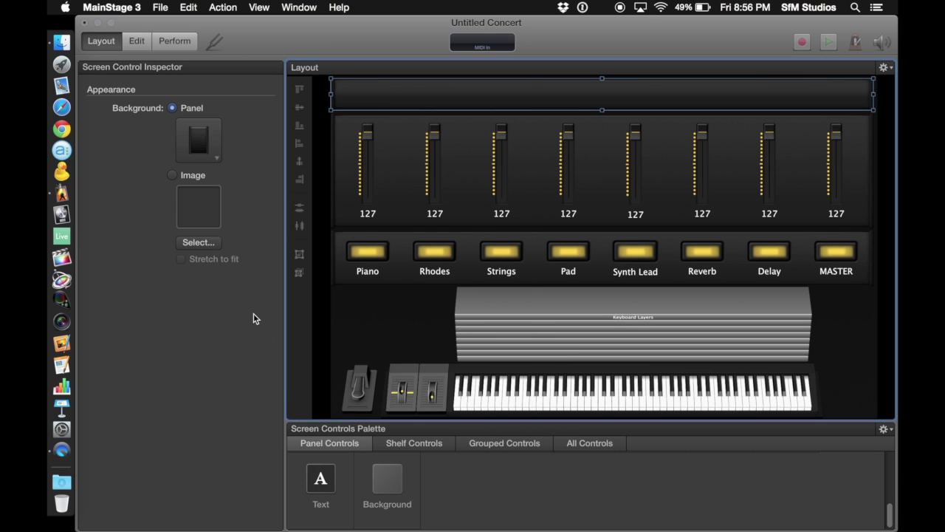
left_click(186, 146)
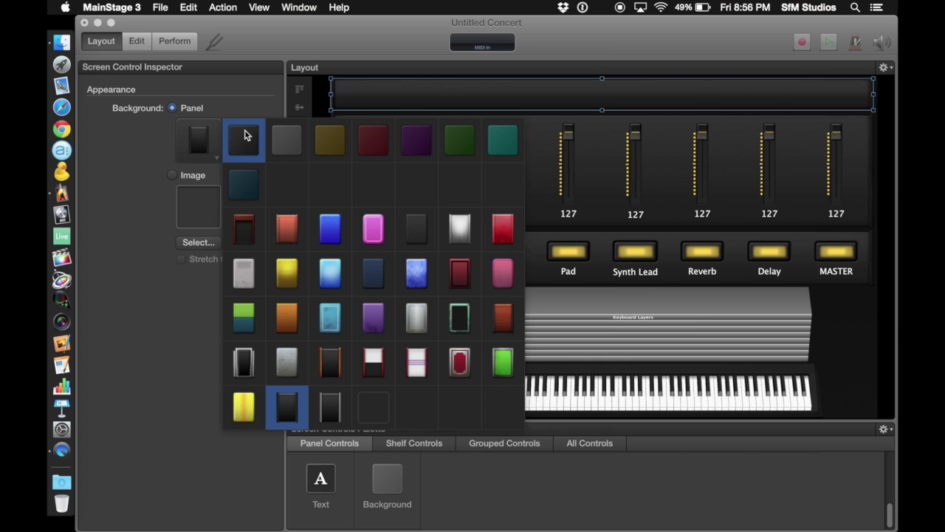
left_click(285, 139)
left_click(368, 320)
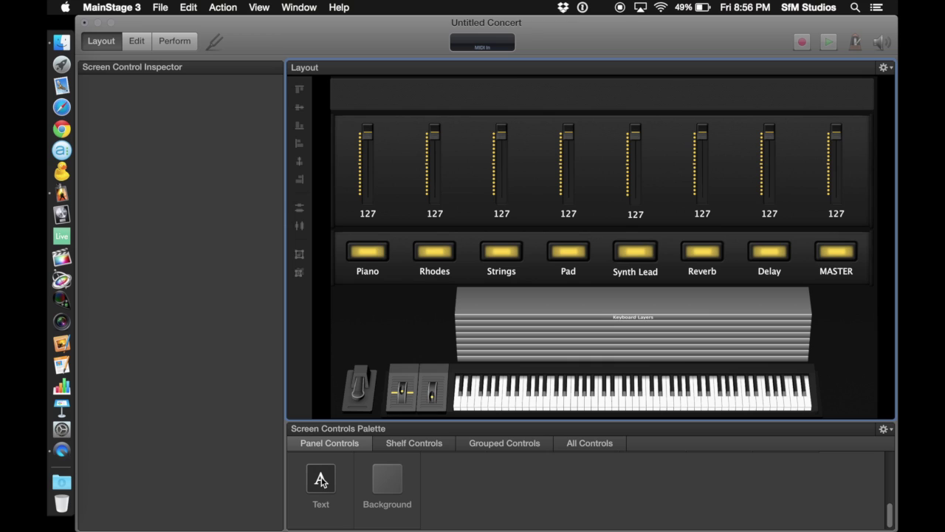
Add a Text control at the start of the background strip, reading CPU and aligned left
left_click_drag(321, 479, 378, 107)
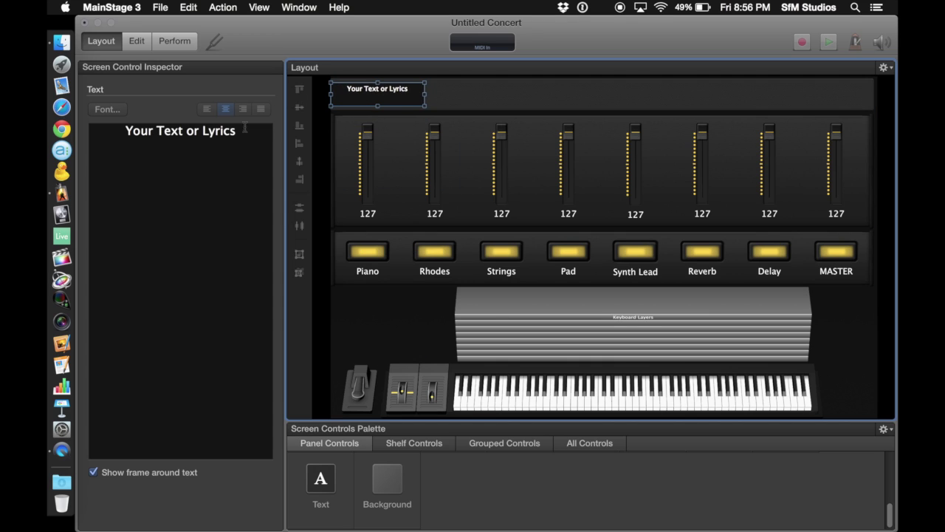
triple_click(145, 136)
key("BackSpace")
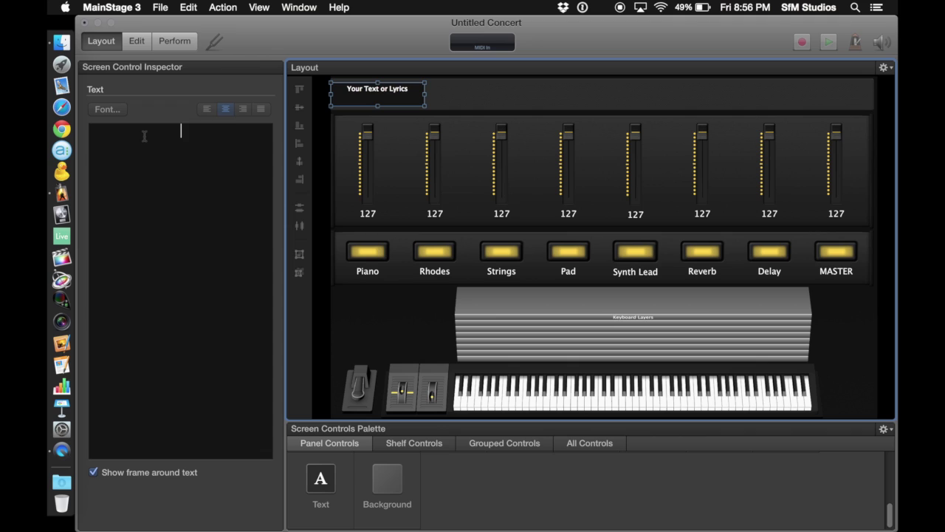
type("CPU")
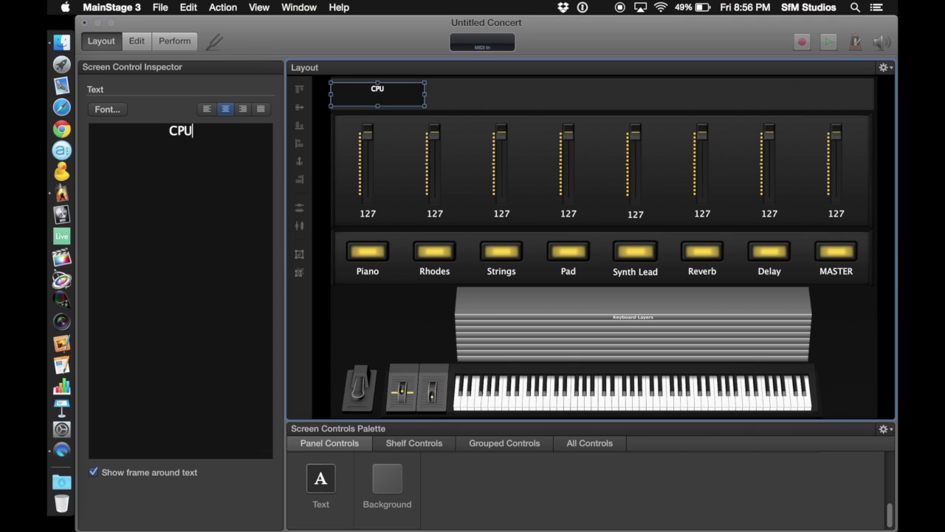
left_click(212, 109)
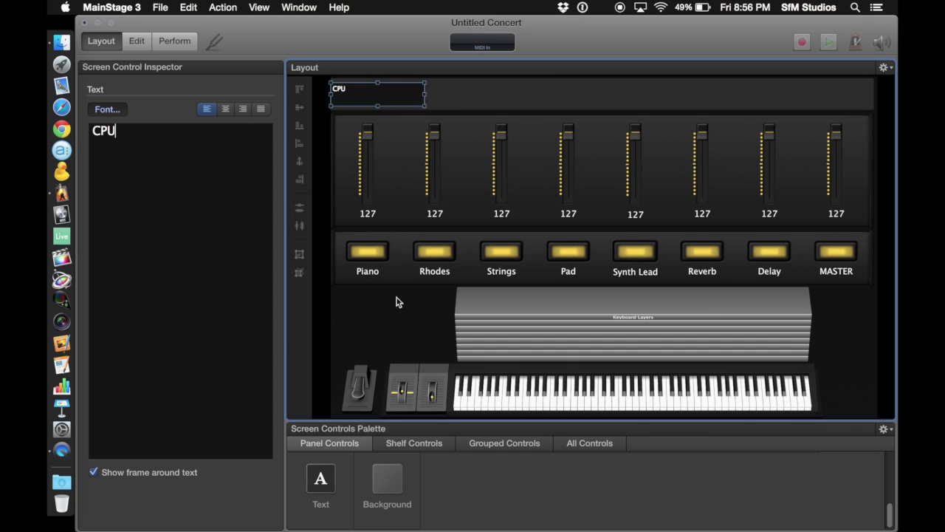
Set the CPU text's font to Helvetica Neue Thin at size 24
key("super+t")
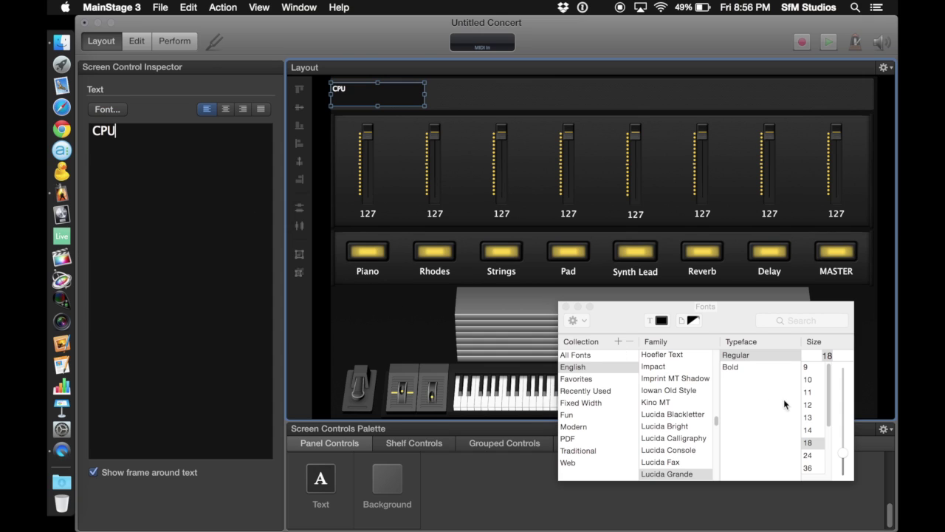
left_click(810, 455)
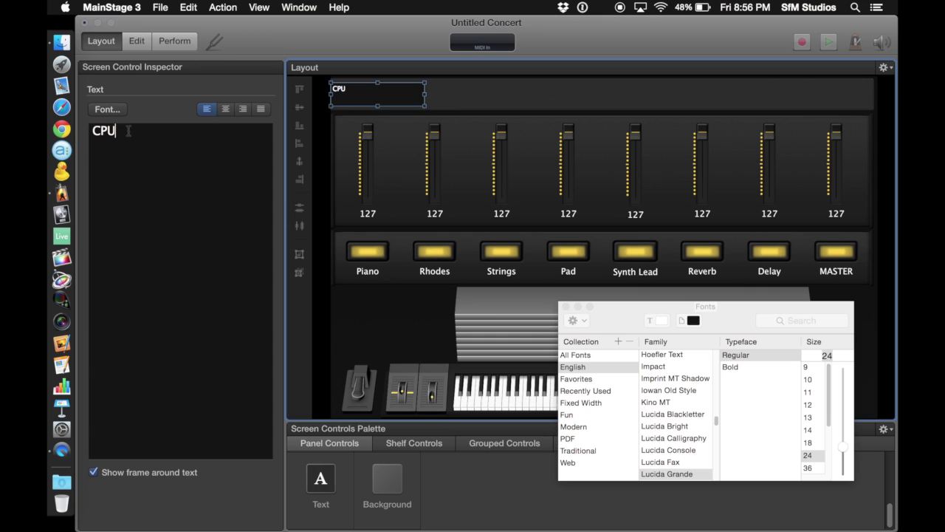
double_click(102, 131)
left_click(816, 456)
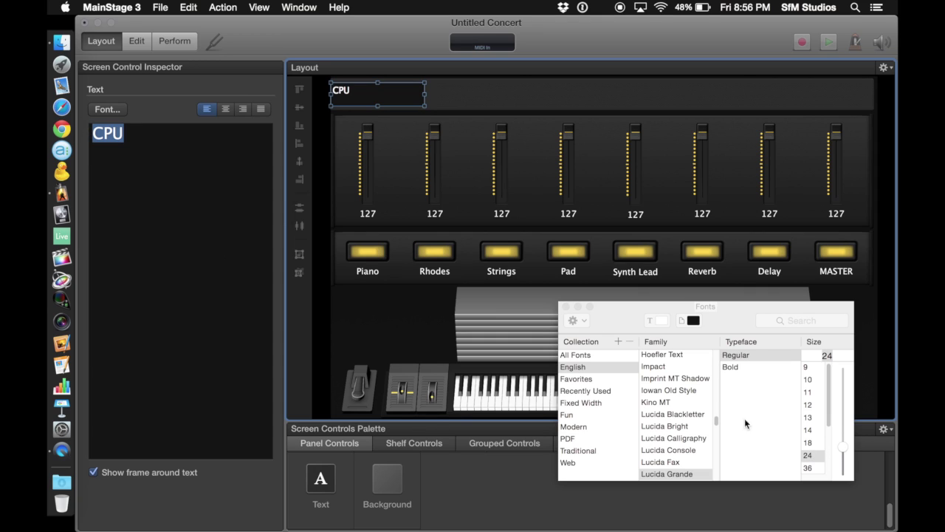
scroll(674, 405, "down", 3)
scroll(670, 408, "up", 5)
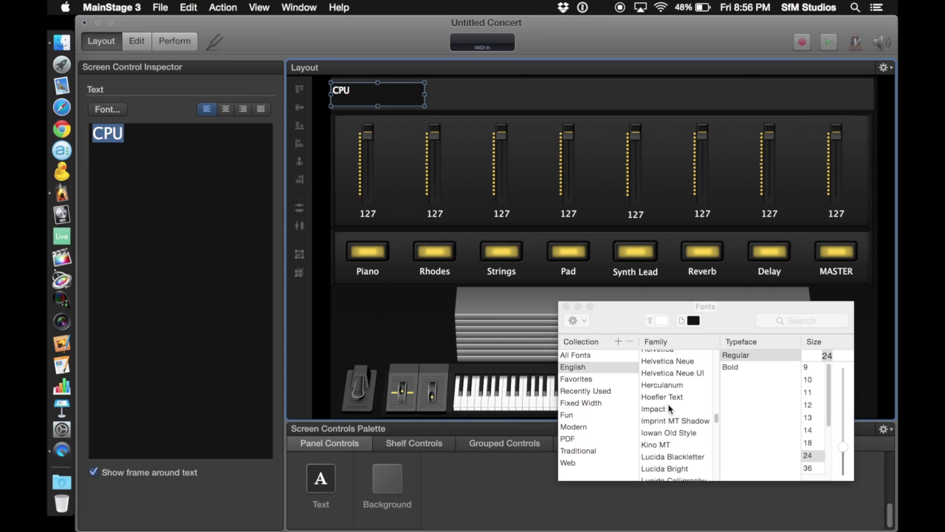
left_click(674, 401)
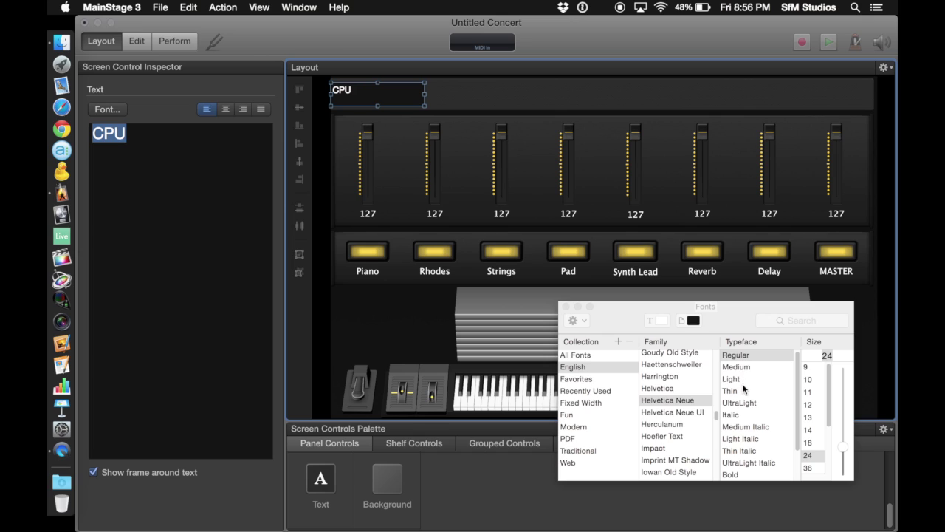
left_click(742, 377)
left_click(743, 390)
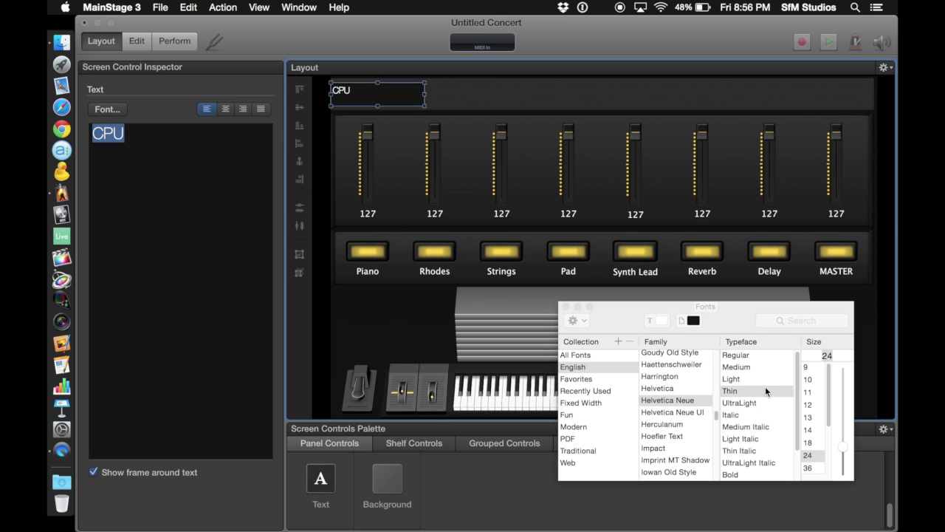
left_click(566, 306)
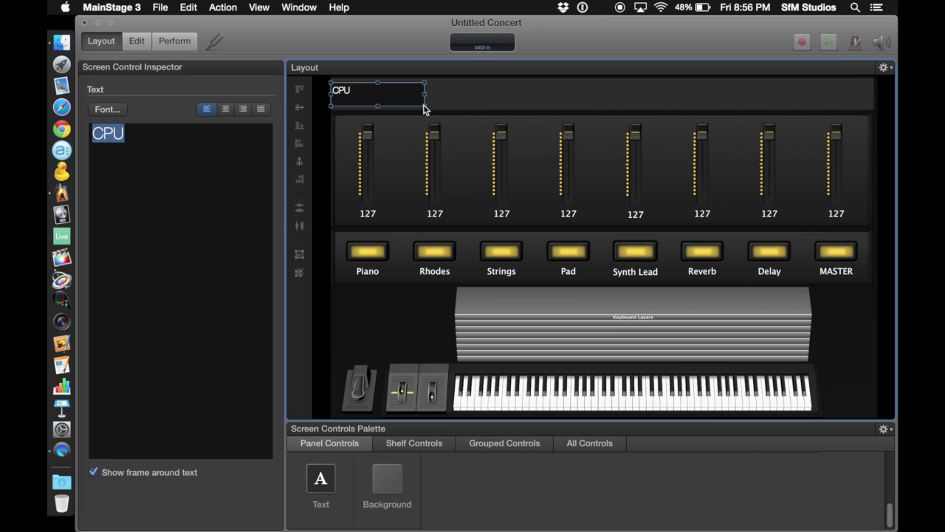
Shrink the CPU text box to fit its word, centre it vertically in the strip and hide its frame
left_click_drag(423, 105, 351, 102)
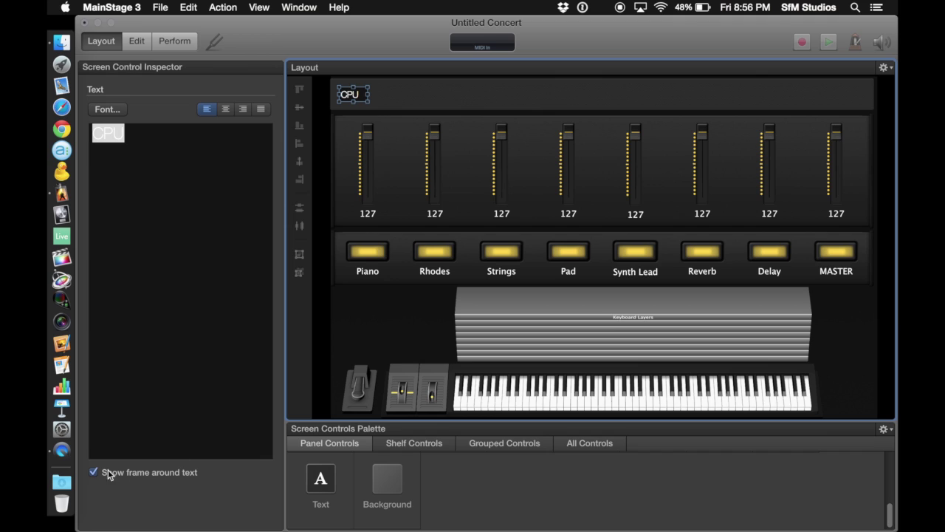
left_click(94, 472)
left_click(349, 321)
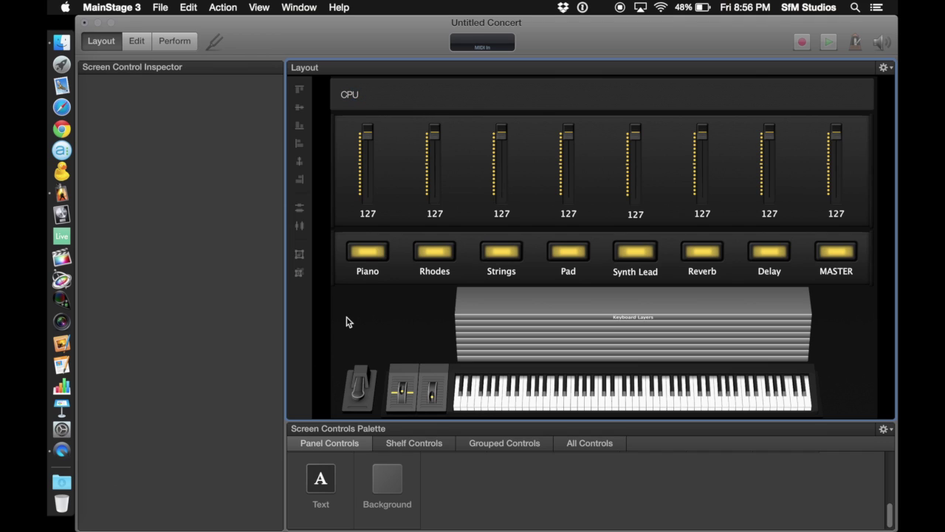
Duplicate the CPU text and place the copy in the strip above the Rhodes fader
left_click(353, 97)
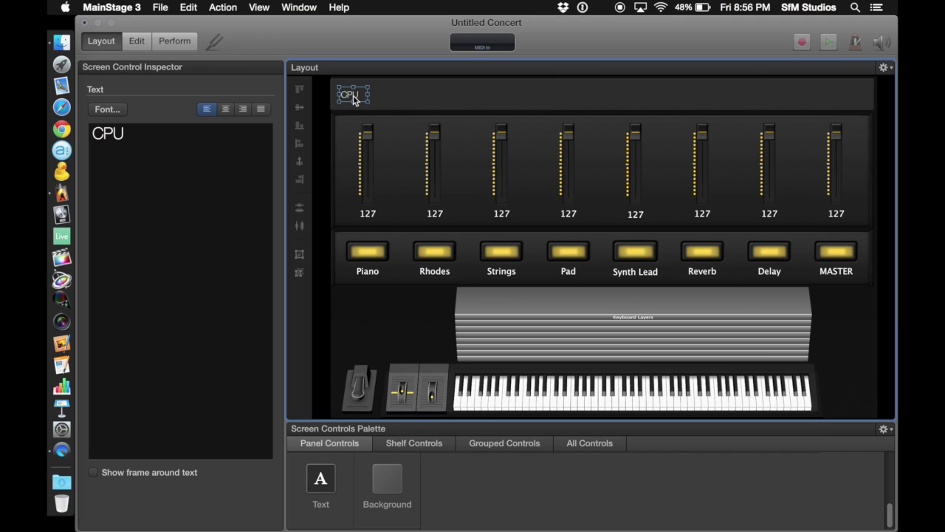
key("super+d")
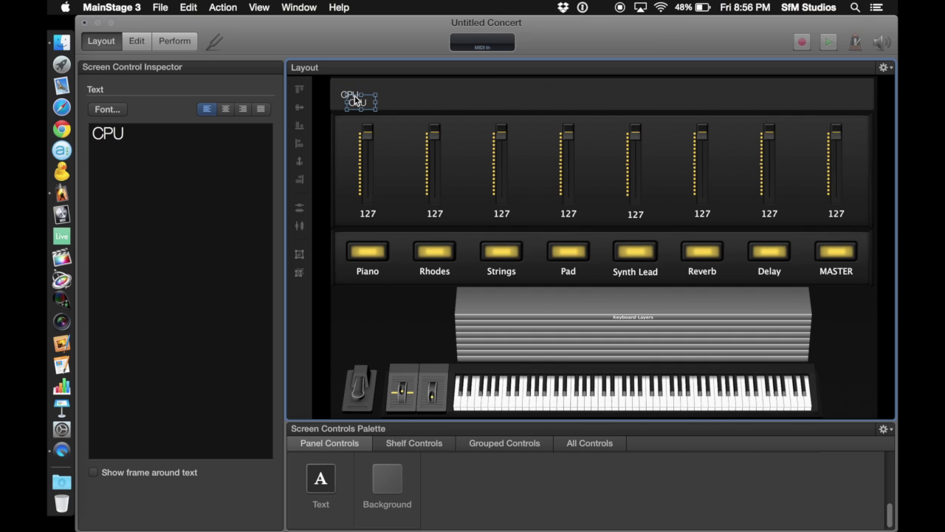
left_click_drag(354, 95, 419, 101)
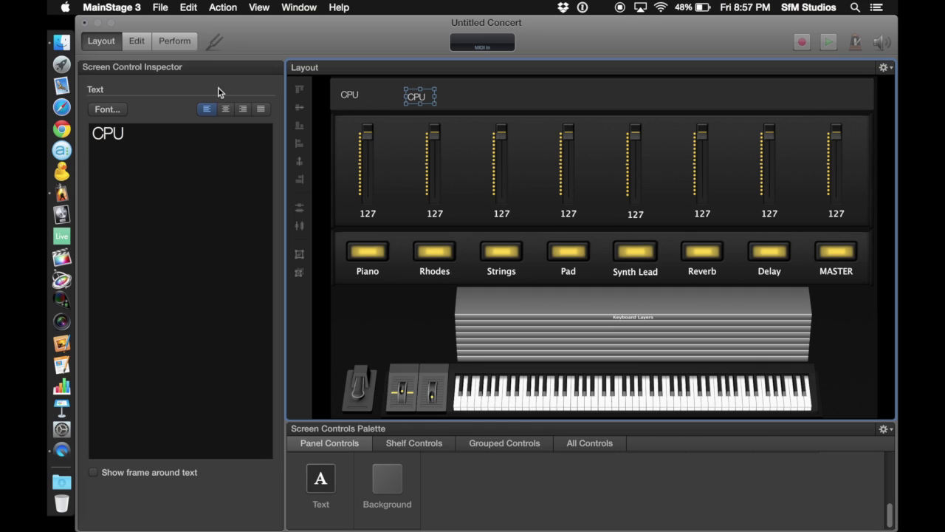
Change the copied text above the Rhodes fader to MIDI and centre it vertically in the strip
double_click(111, 133)
type("MIDI")
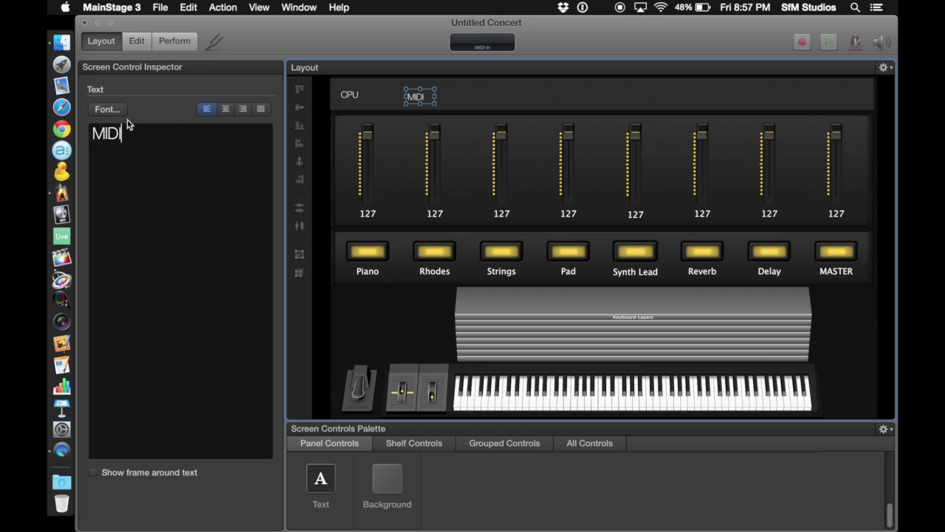
left_click(360, 292)
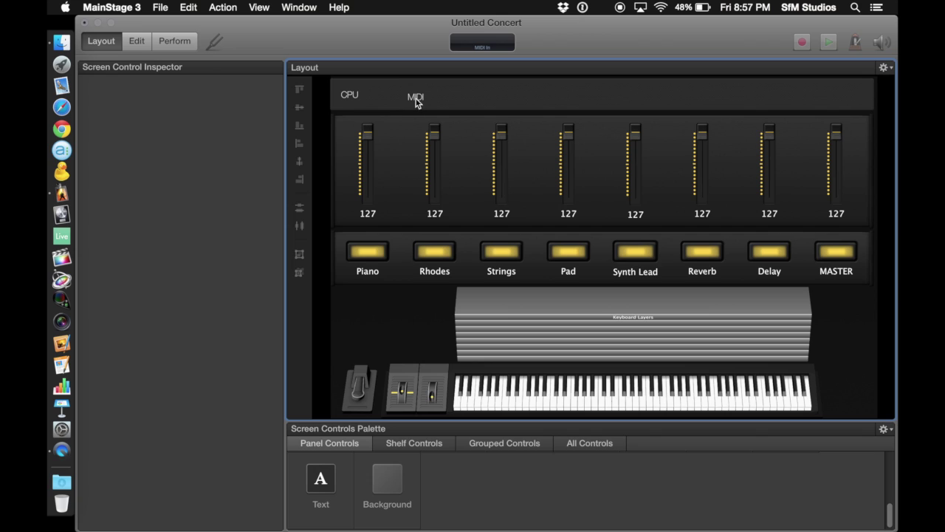
left_click_drag(415, 97, 422, 97)
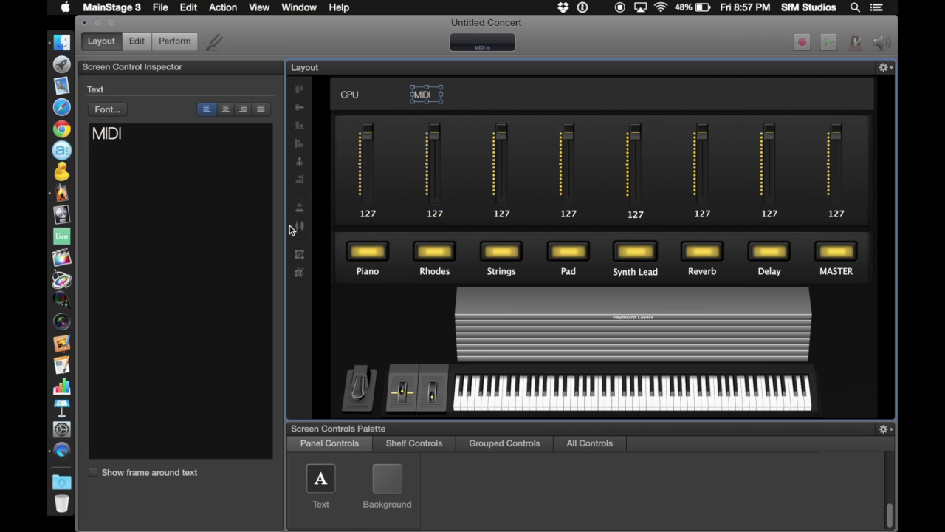
left_click(333, 325)
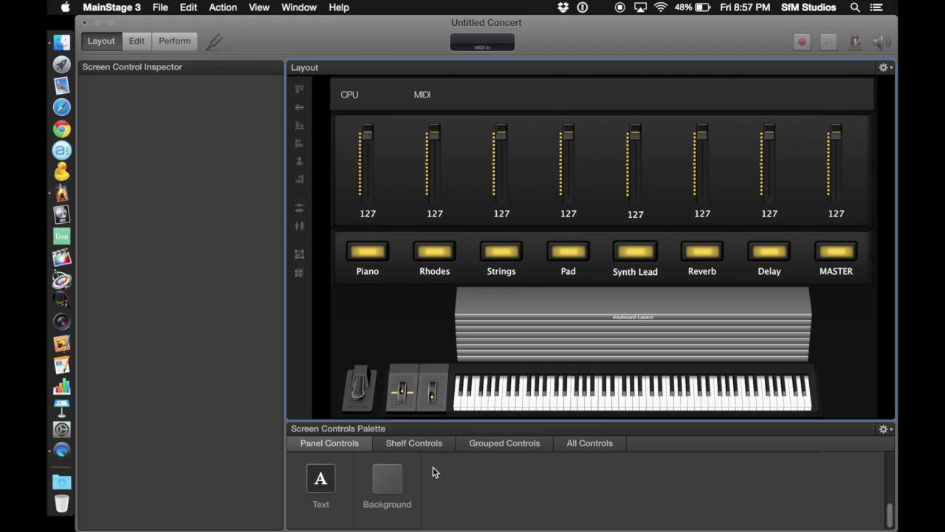
Add a MIDI Activity control to the strip, directly beside the MIDI text
scroll(434, 471, "up", 5)
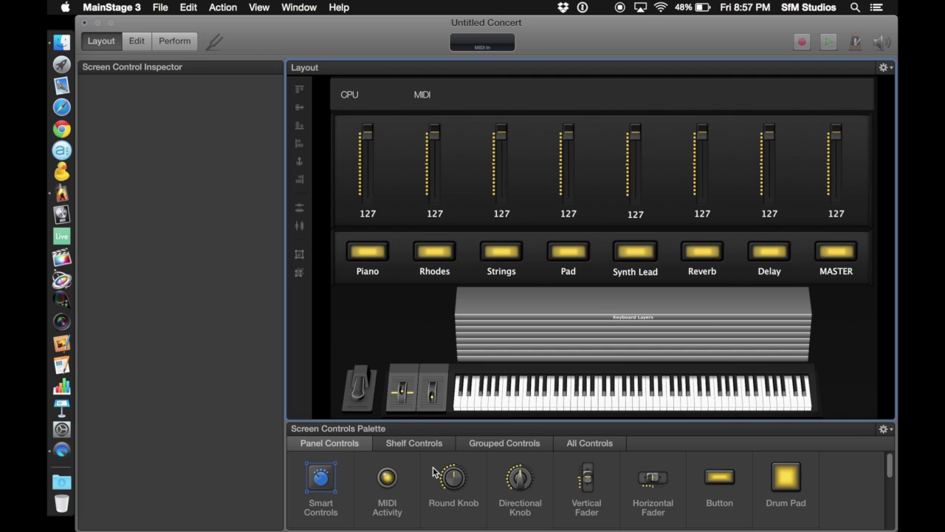
left_click_drag(392, 480, 460, 96)
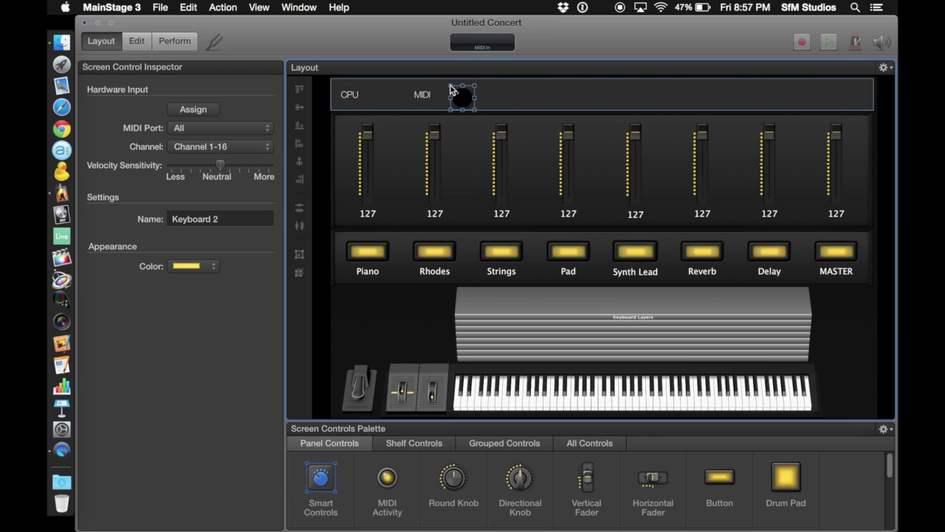
left_click_drag(460, 94, 453, 93)
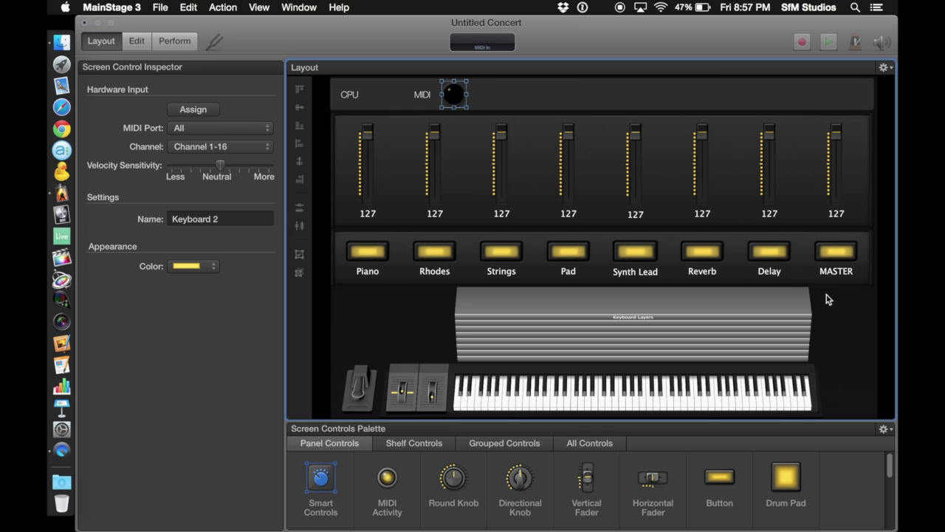
left_click(842, 319)
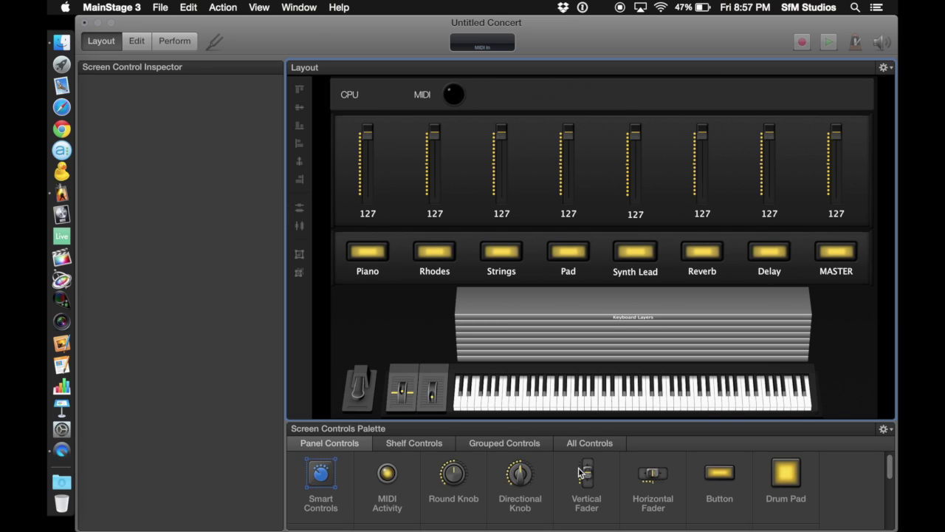
Add a Horizontal Meter beside the CPU text and narrow it to fit the gap before the MIDI text
scroll(578, 468, "down", 3)
scroll(580, 473, "down", 1)
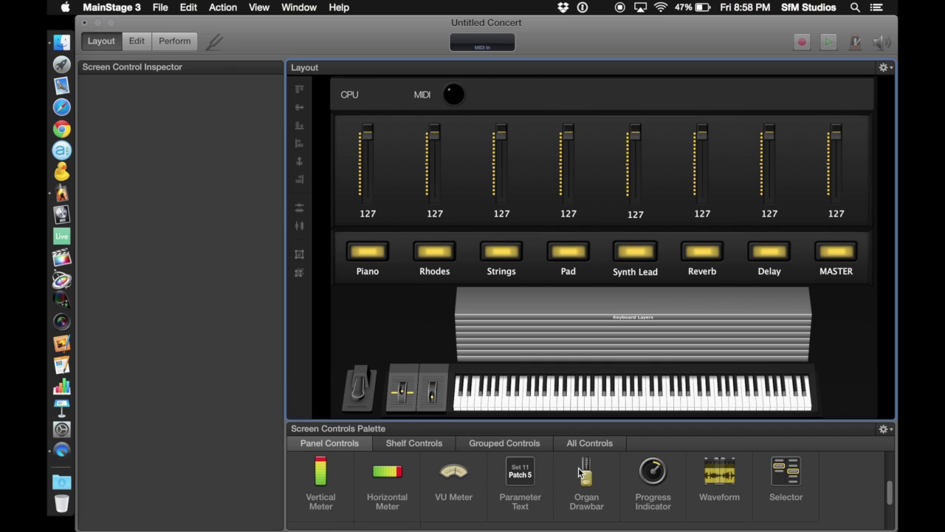
scroll(579, 467, "down", 2)
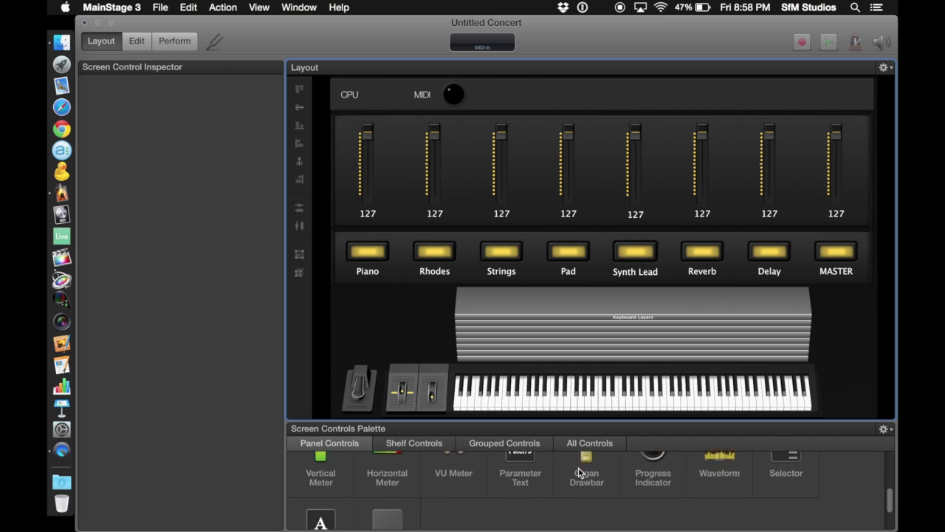
scroll(579, 473, "up", 1)
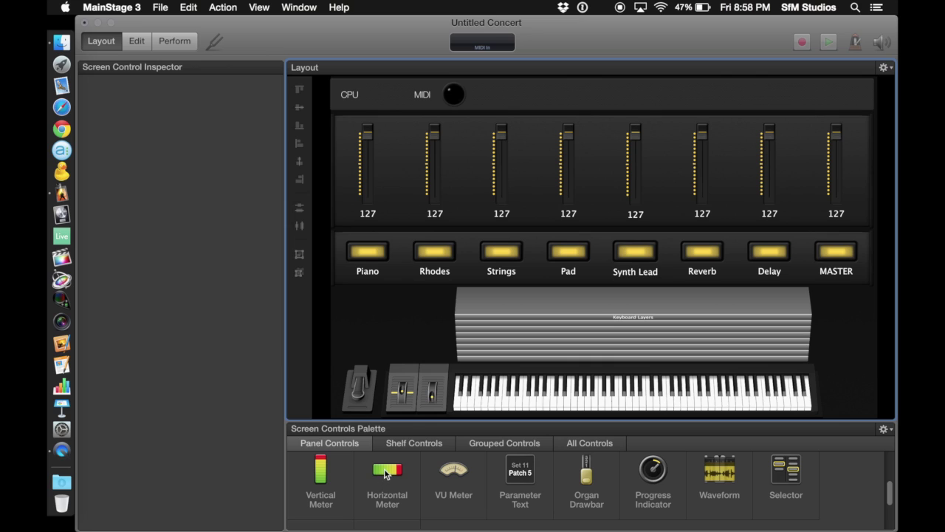
left_click_drag(385, 473, 435, 109)
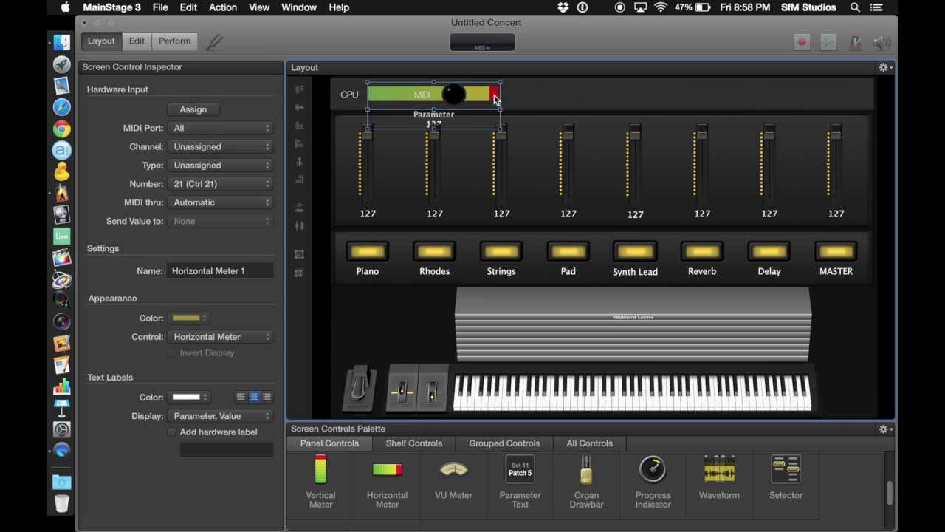
left_click_drag(500, 109, 383, 102)
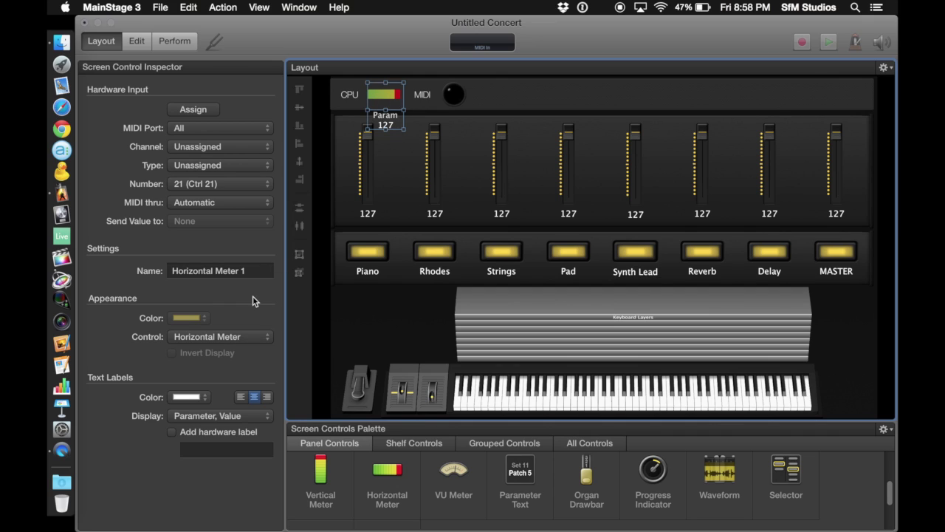
Name the horizontal meter CPU, keeping its control type as Horizontal Meter
triple_click(226, 271)
type("CPU")
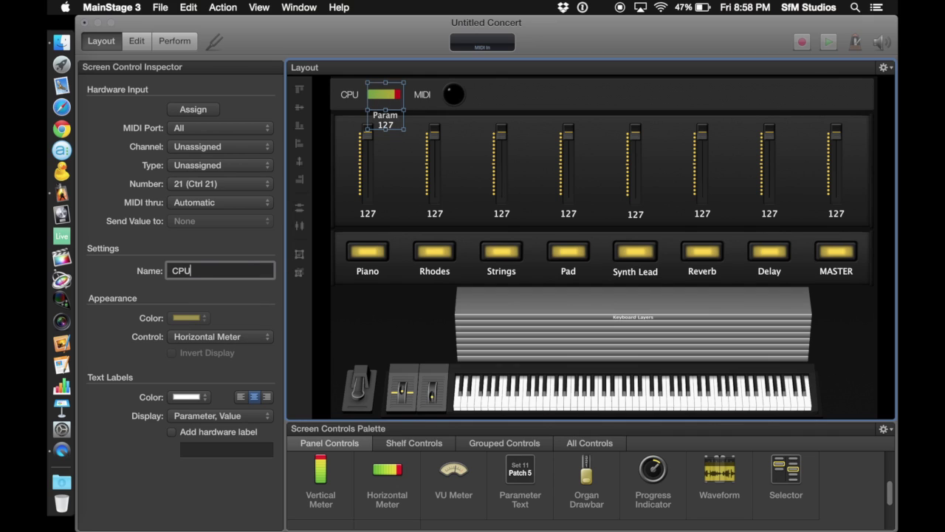
key("Return")
left_click(241, 339)
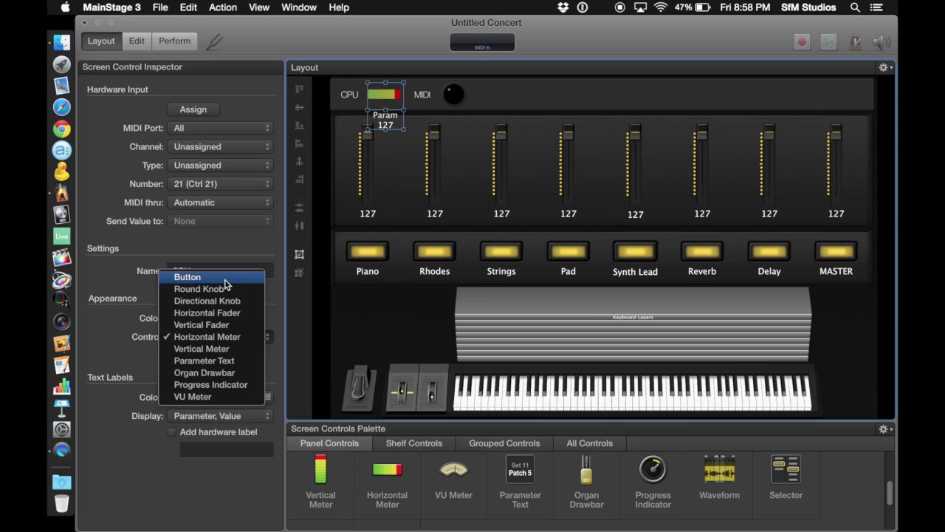
left_click(214, 337)
Set the CPU meter's text label display to Nothing and shrink its frame to sit centred within the strip
left_click(214, 416)
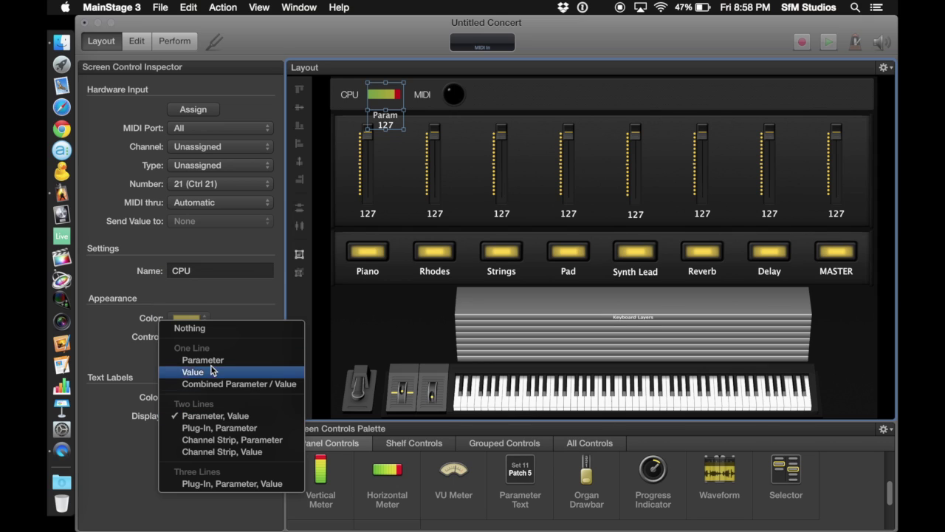
left_click(213, 328)
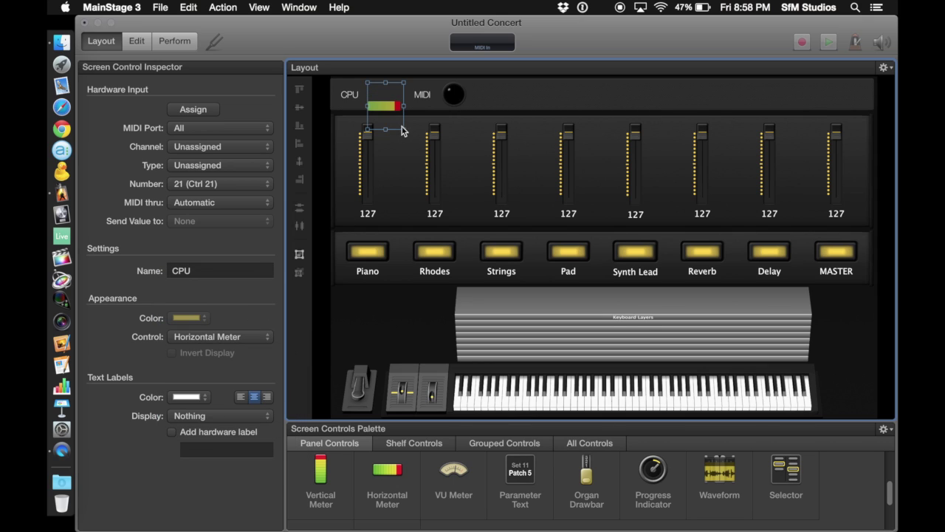
left_click_drag(403, 131, 394, 97)
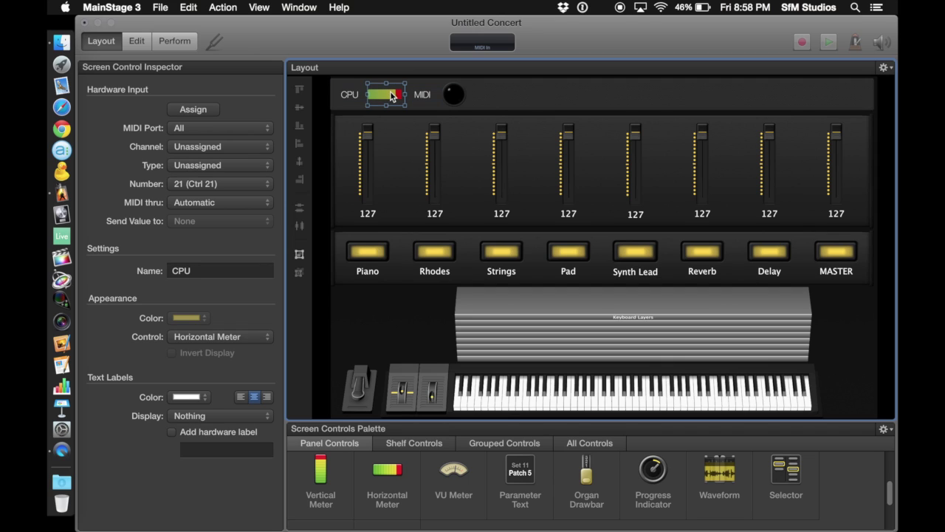
left_click(867, 322)
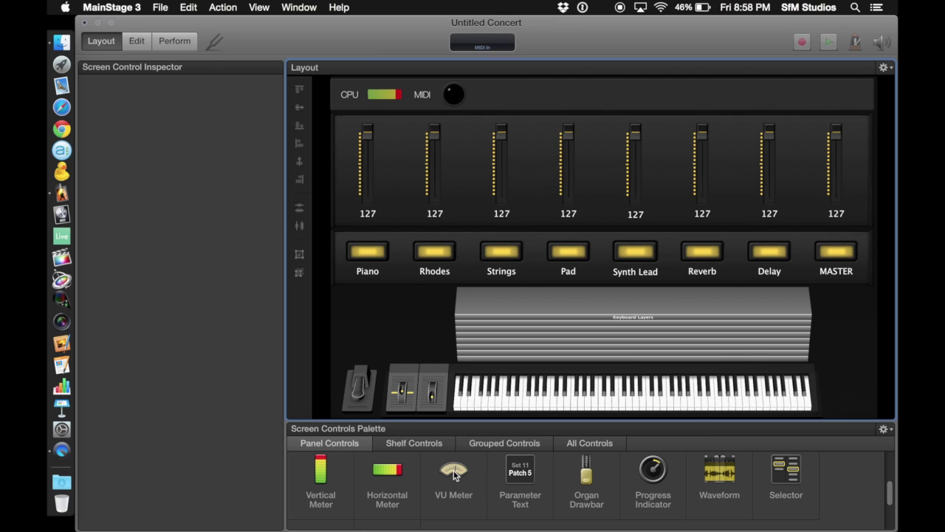
Add a reduced-size VU Meter named MASTER at the end of the strip above the MASTER fader
left_click_drag(453, 470, 796, 117)
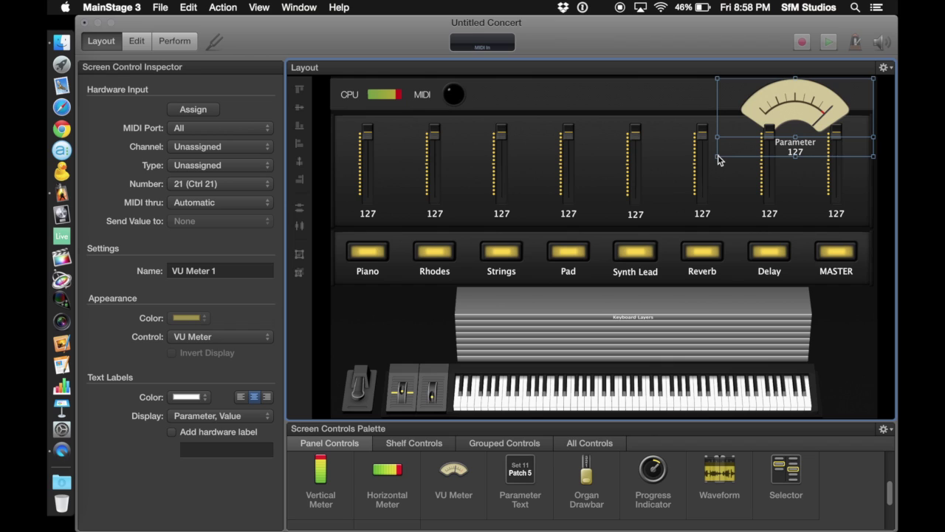
left_click_drag(720, 159, 783, 126)
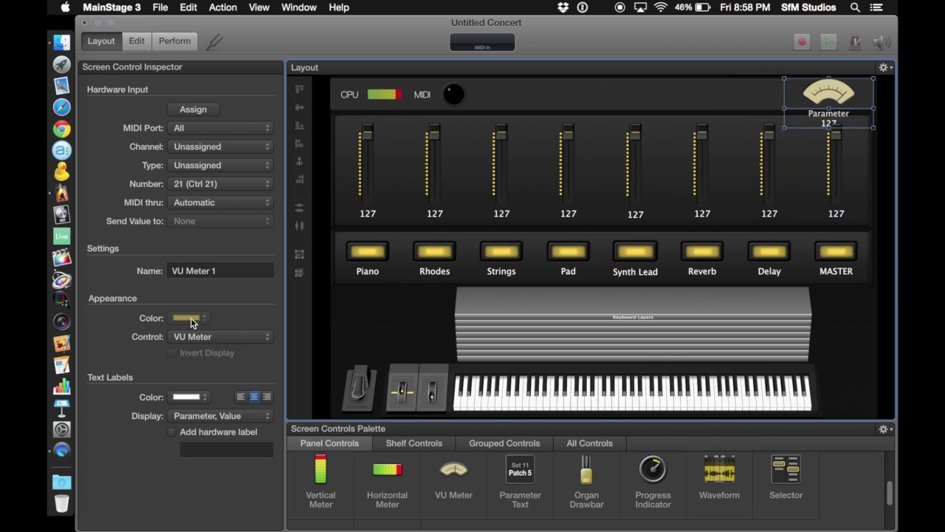
left_click(196, 270)
type("MA")
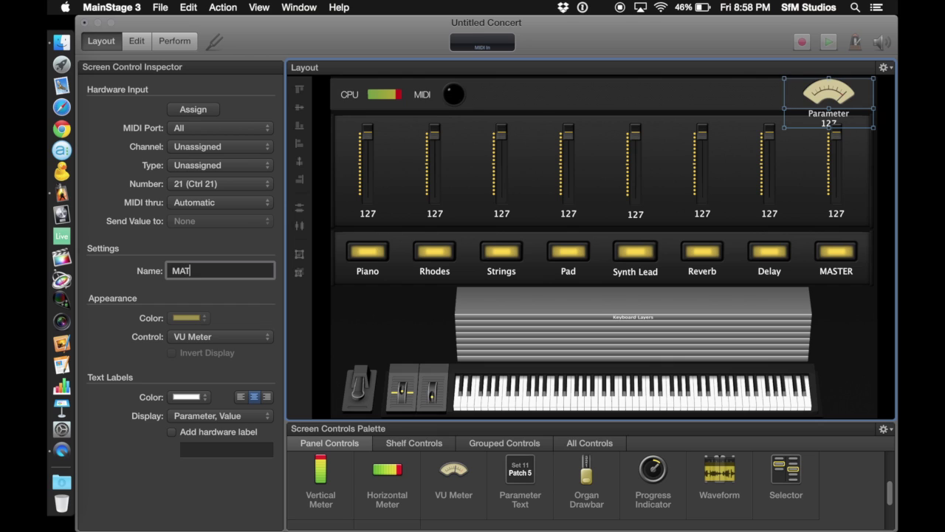
type("STER")
key("Return")
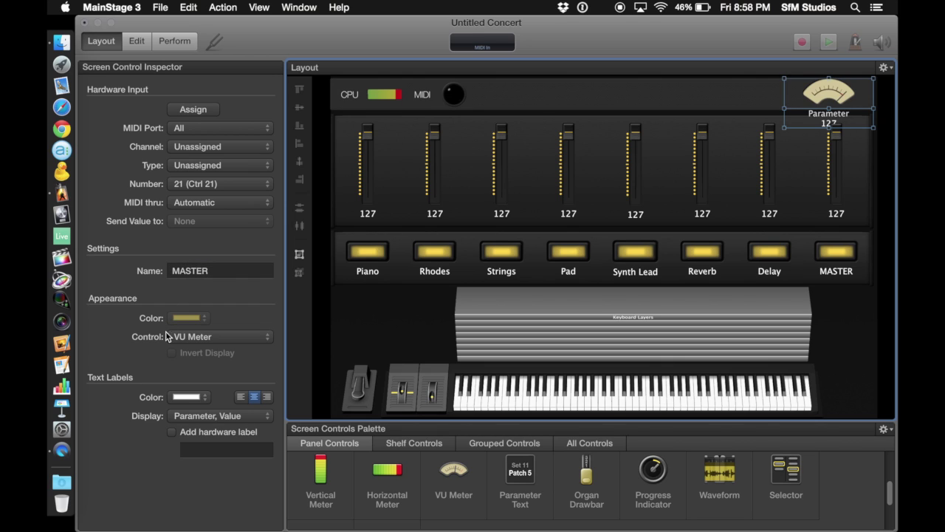
Set the VU meter's text label display to Nothing and shrink it to fit centred in the strip above the MASTER fader
left_click(205, 336)
left_click(205, 335)
left_click(211, 416)
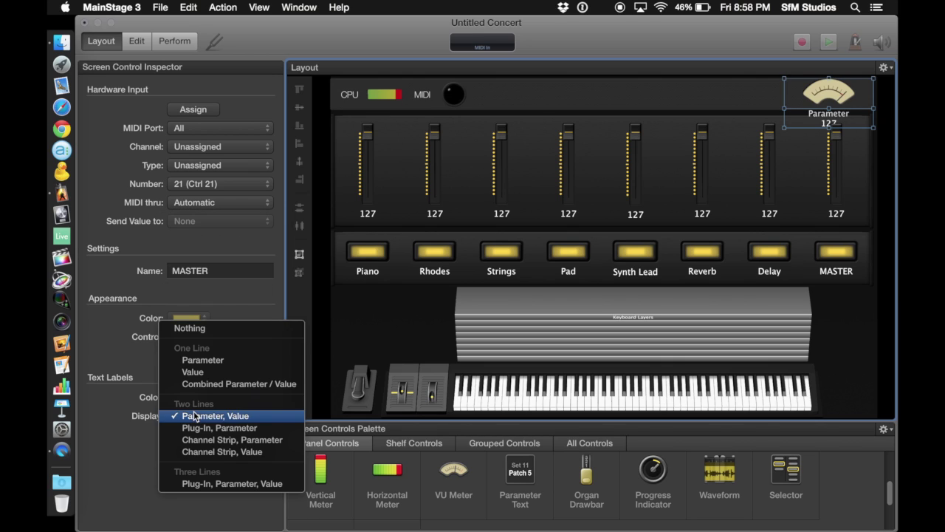
left_click(204, 328)
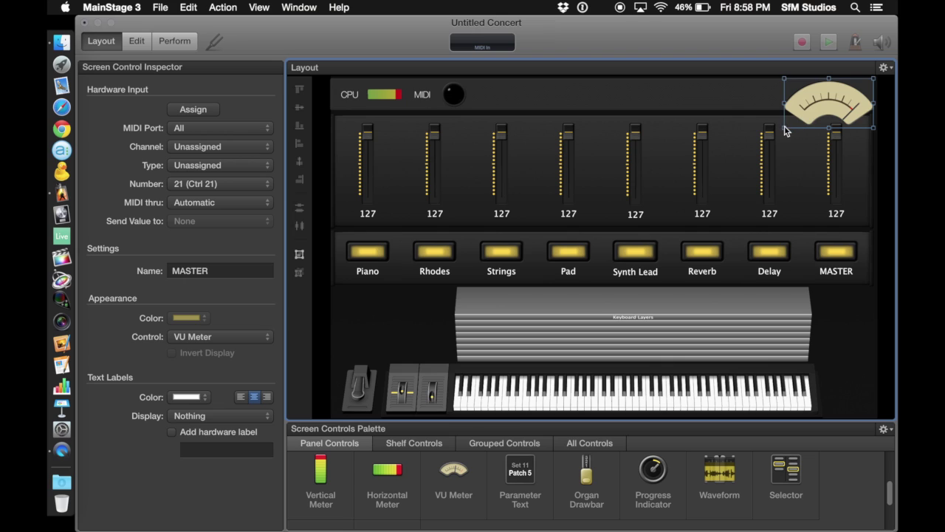
left_click_drag(784, 126, 828, 94)
left_click(832, 92)
left_click(881, 164)
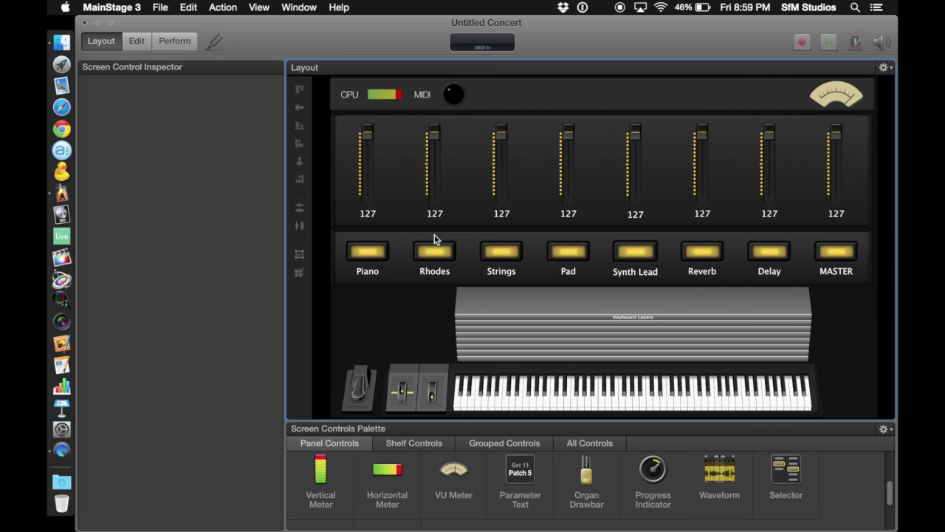
Switch to Edit mode and delete the Classic Electric Piano patch from the concert
left_click(139, 41)
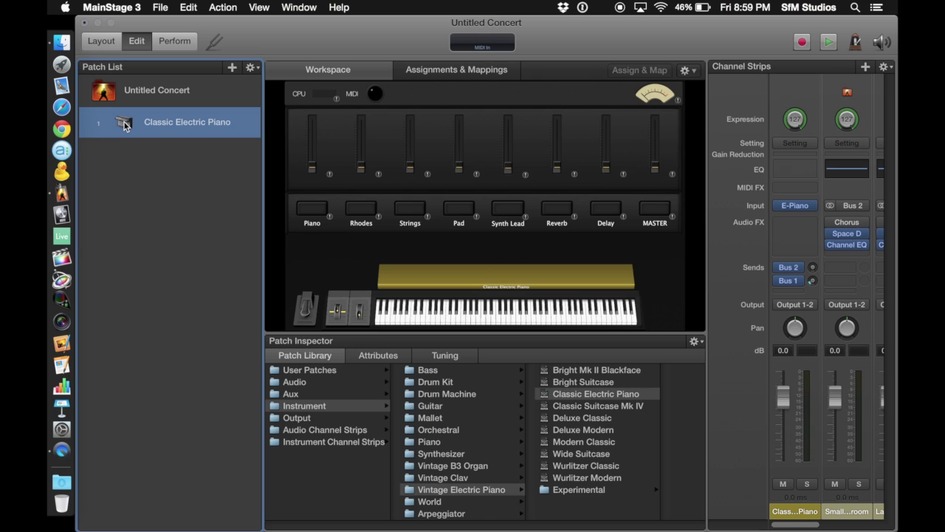
key("Delete")
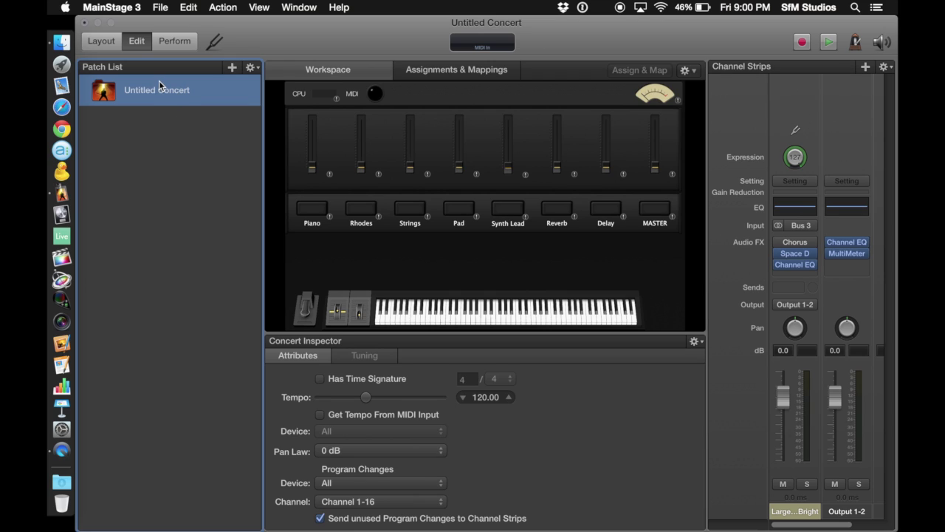
Save the concert to the Desktop as 8-Channel Template
left_click(160, 7)
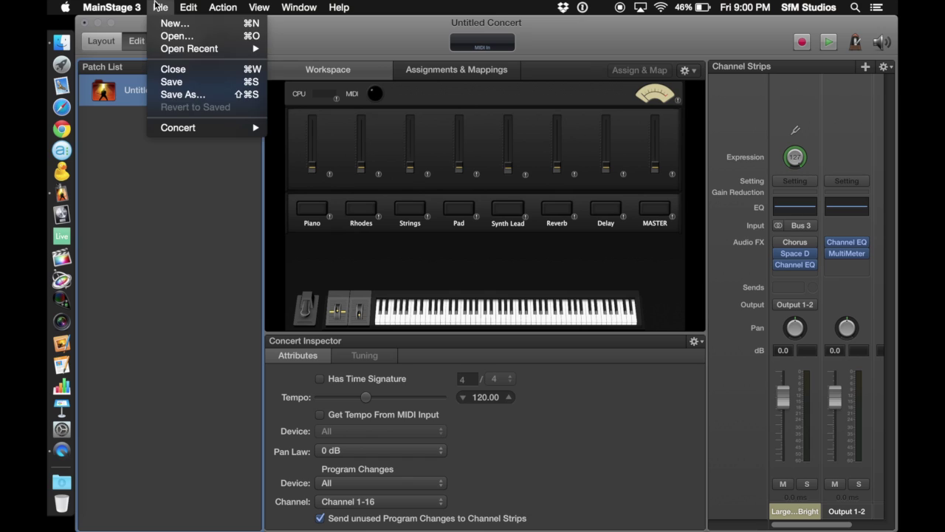
left_click(169, 80)
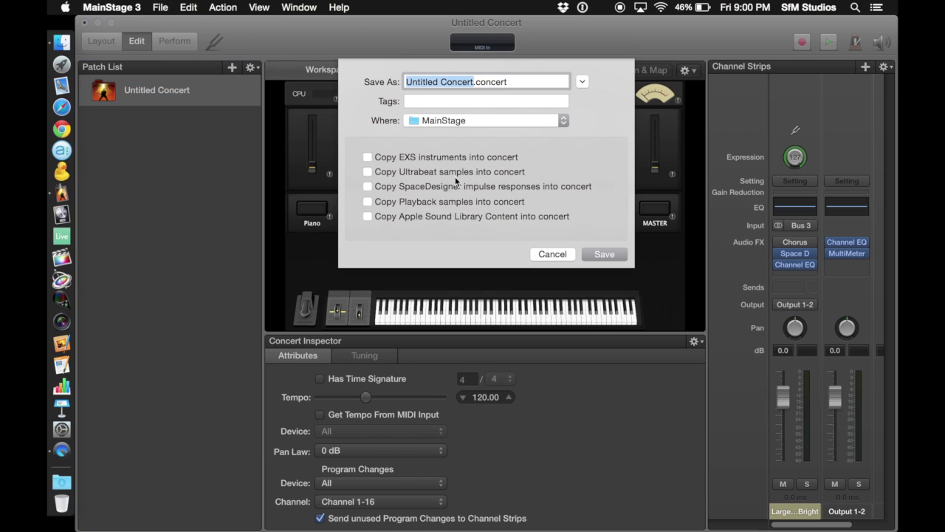
type("8-")
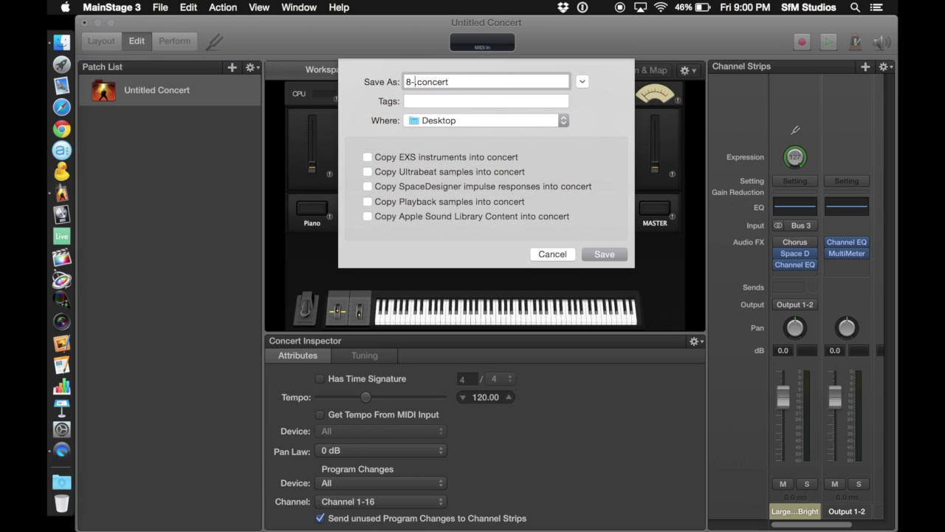
type("Channel Template")
key("Return")
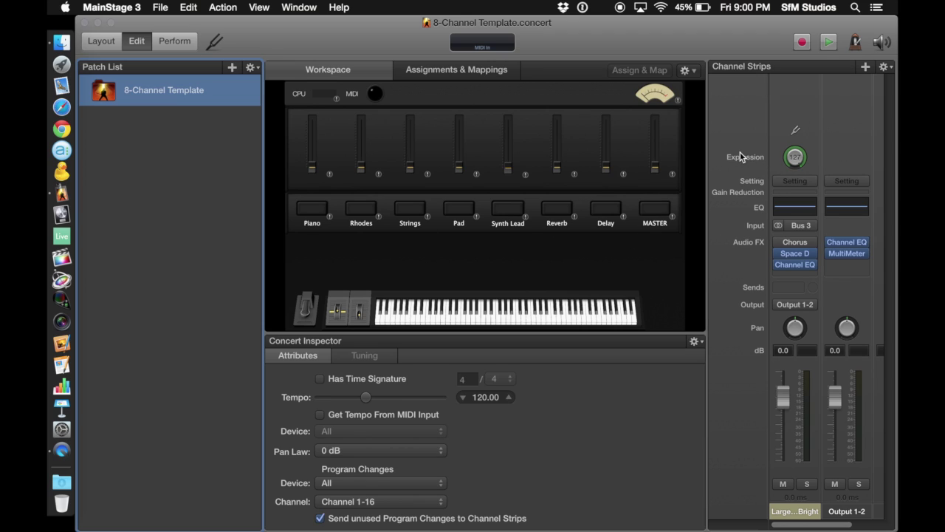
left_click(866, 68)
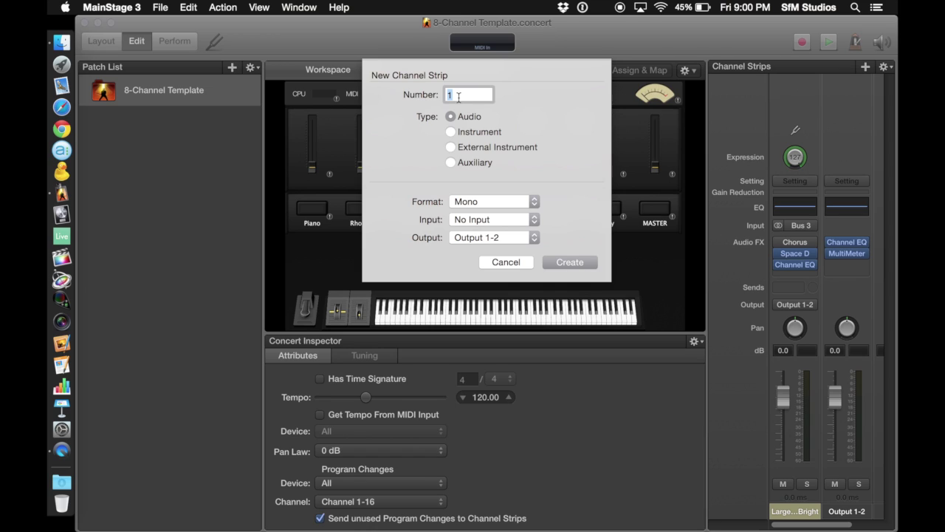
type("8")
left_click(506, 261)
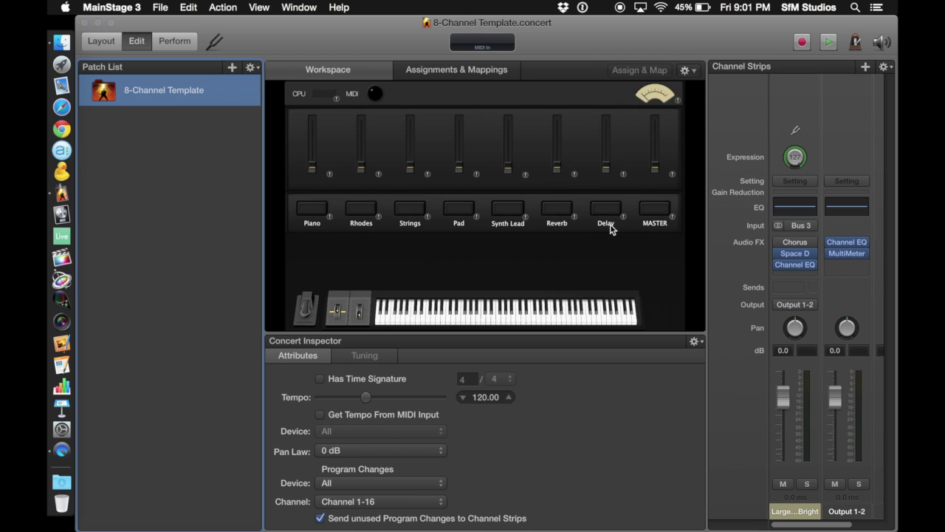
Add five instrument channel strips at the concert level with MIDI input 88 Keyboard and output Output 1-2
left_click(865, 66)
type("5")
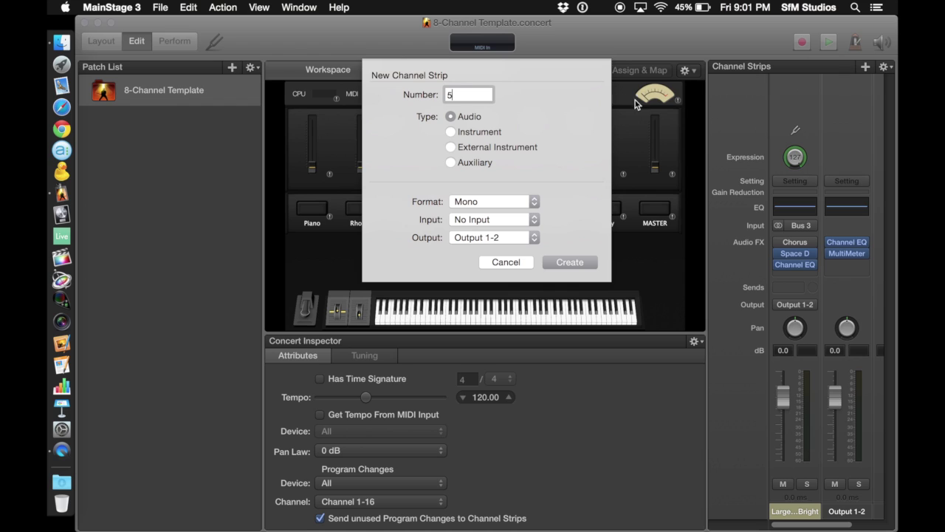
left_click(476, 133)
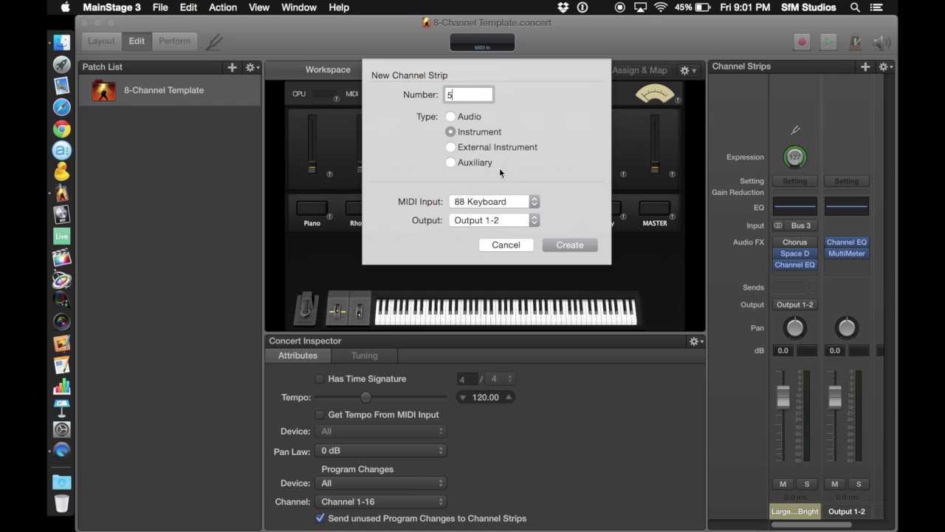
left_click(574, 246)
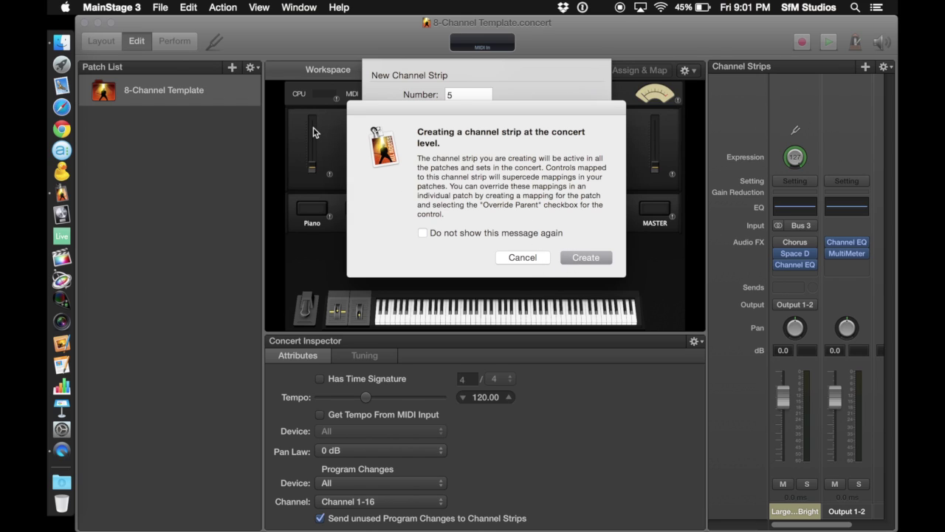
left_click(576, 255)
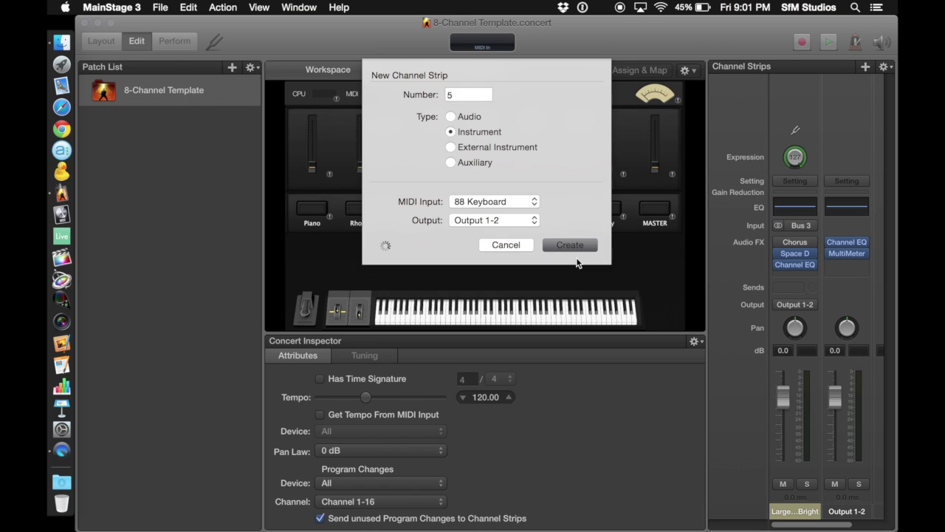
scroll(842, 391, "left", 5)
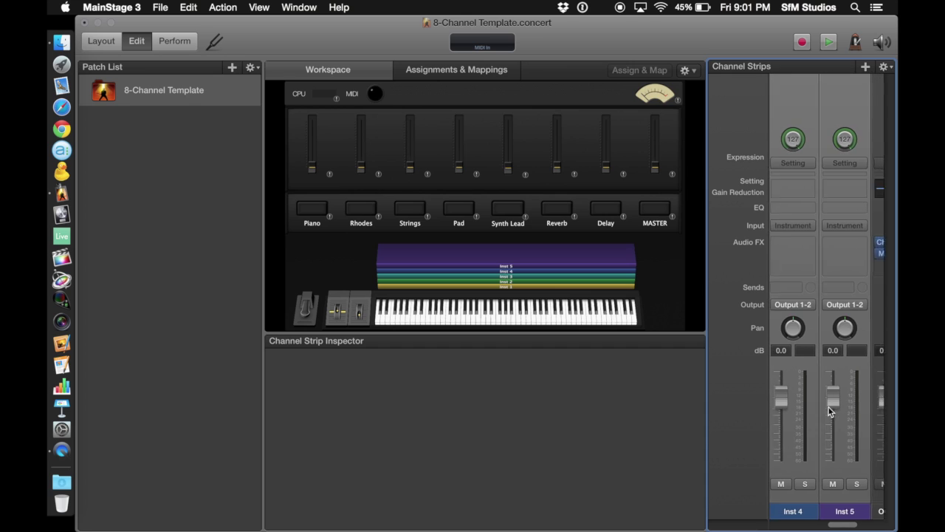
scroll(829, 410, "right", 5)
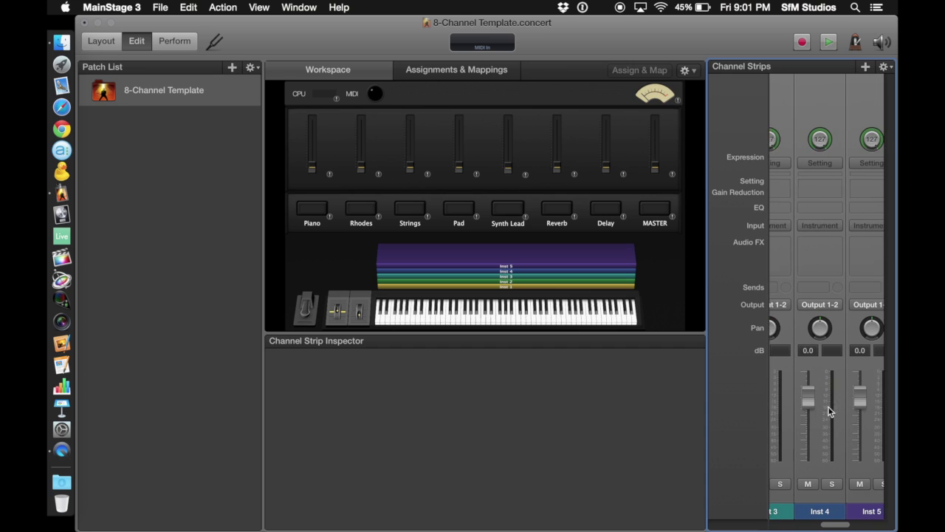
Add two stereo auxiliary channel strips at the concert level with No Input and output Output 1-2
left_click(865, 66)
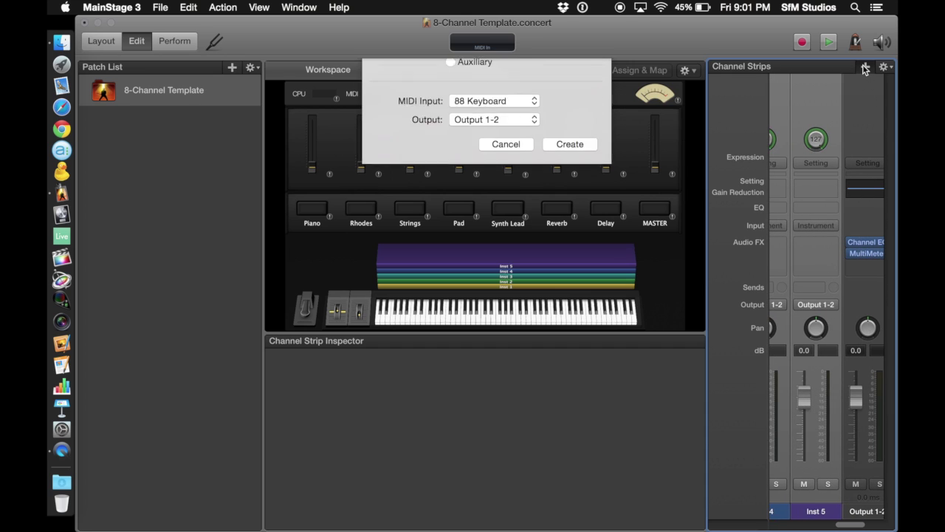
type("2")
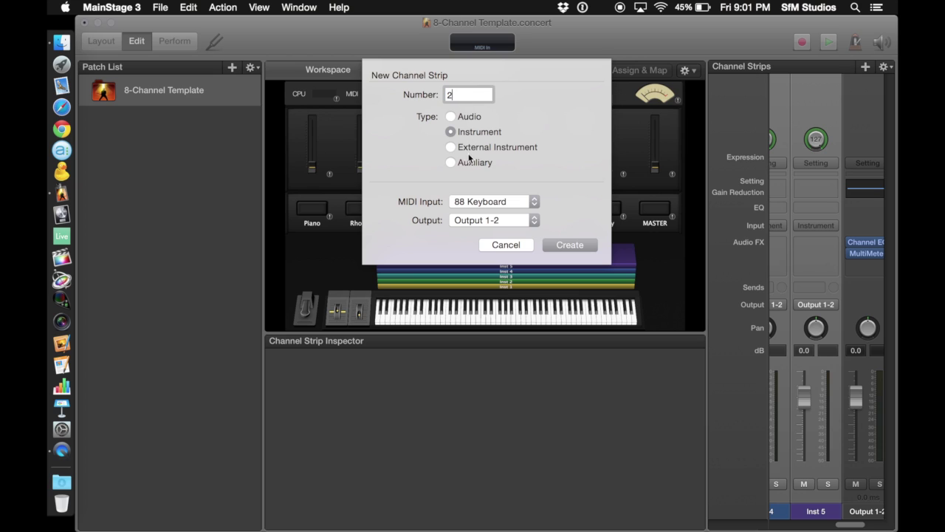
left_click(471, 162)
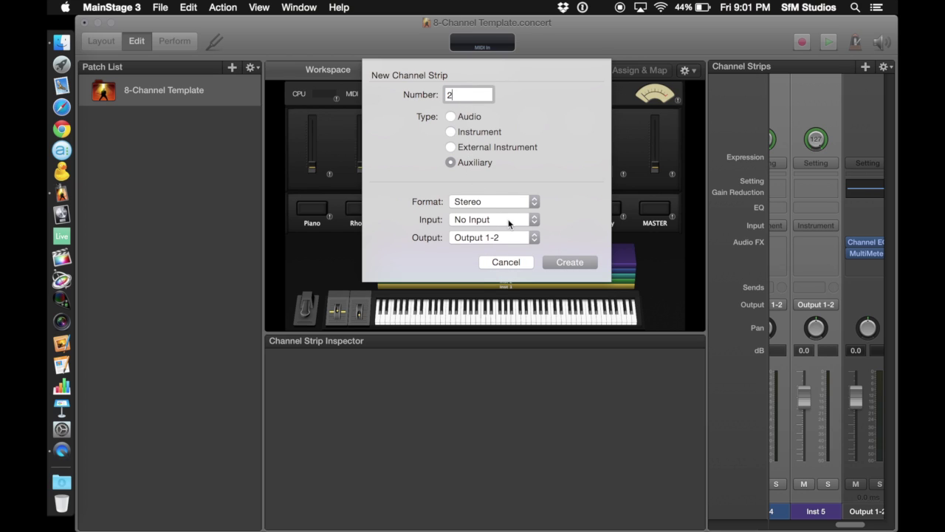
left_click(570, 263)
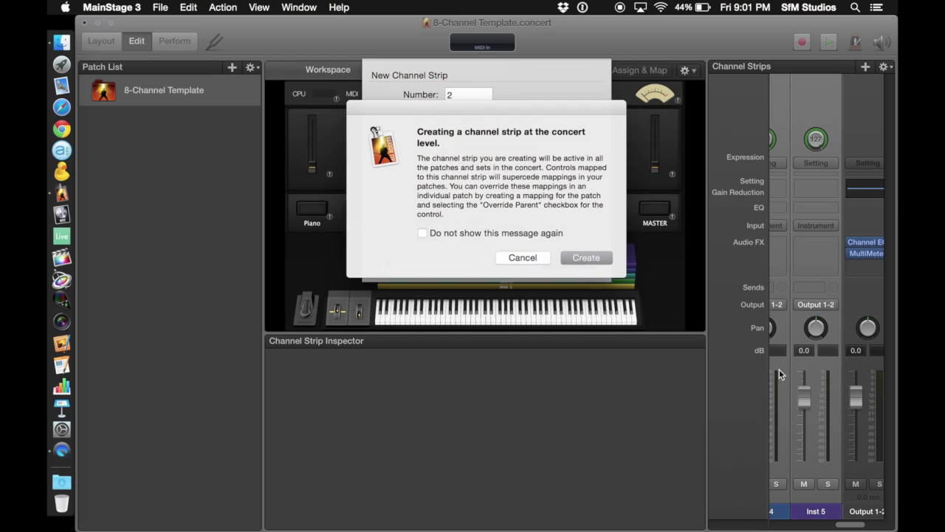
left_click(585, 256)
Delete the leftover Large...Bright aux channel strip and rename the first instrument strip Piano
scroll(797, 390, "left", 10)
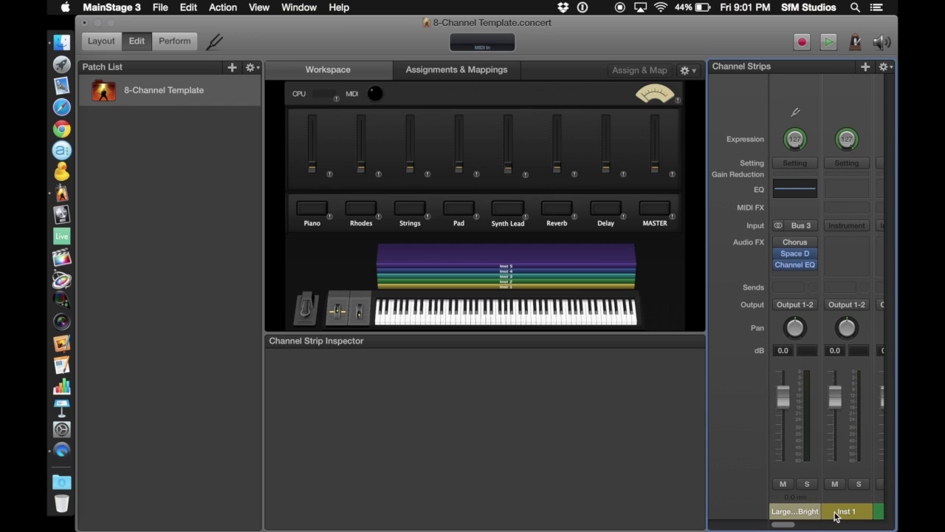
left_click(784, 511)
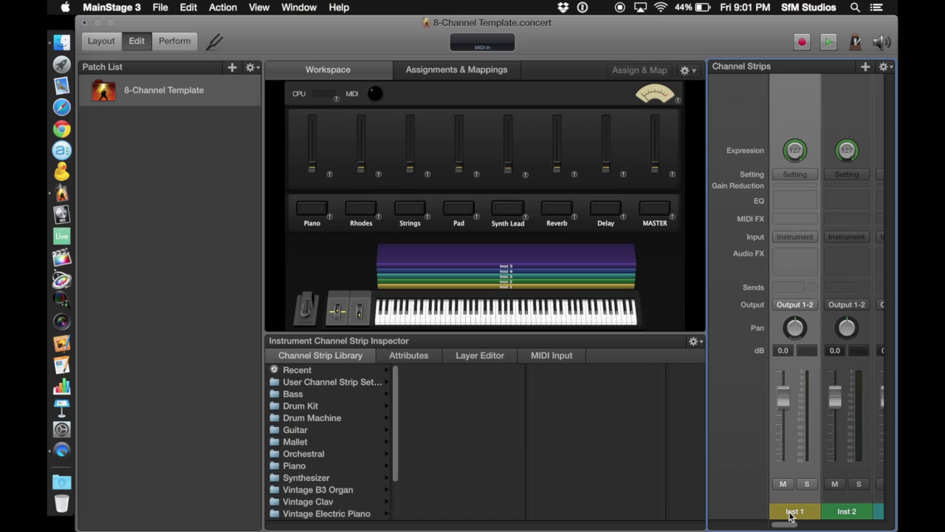
double_click(786, 511)
type("Piano")
key("Return")
Rename the remaining four instrument channel strips Rhodes, Strings, Pad and Synth Lead, in order
left_click(842, 511)
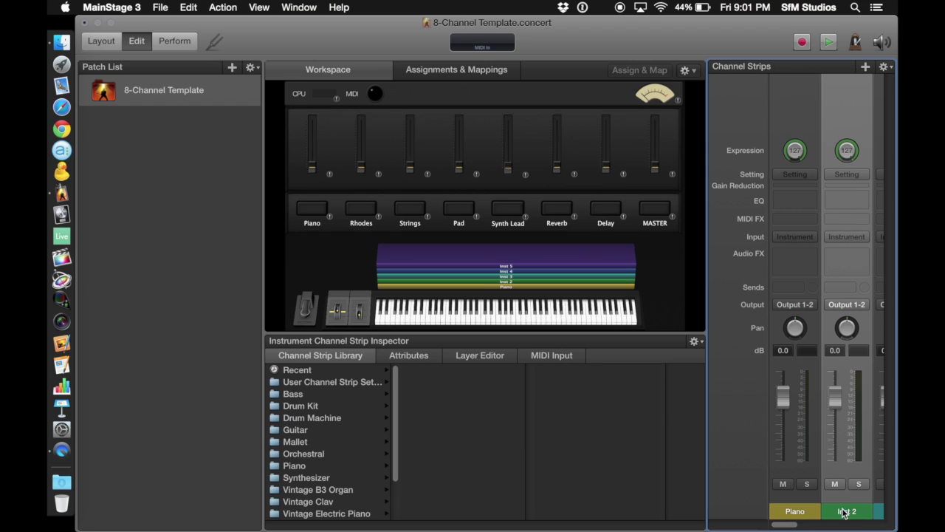
double_click(847, 511)
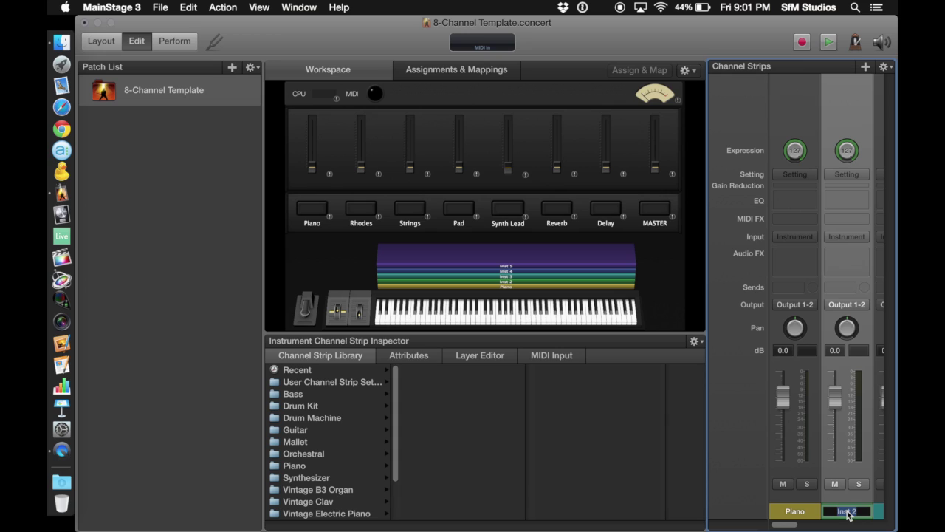
type("Rhodes")
key("Return")
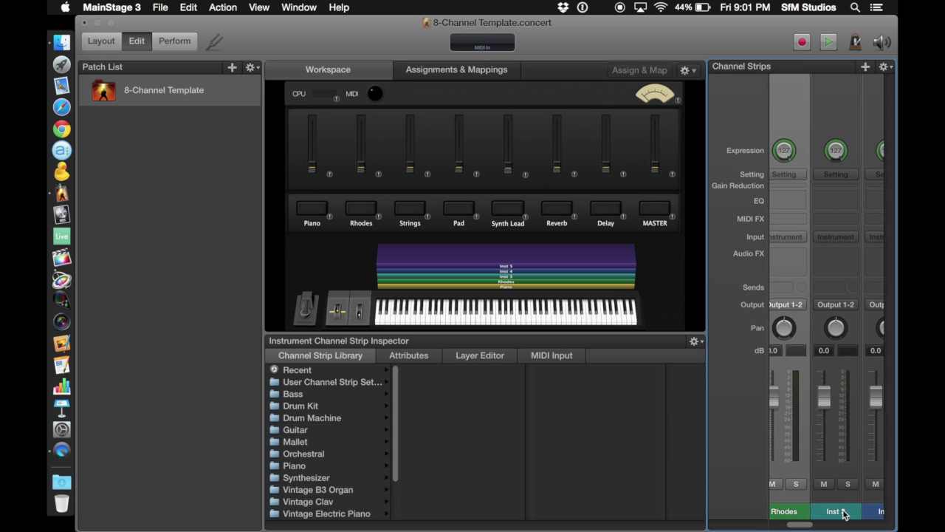
left_click(842, 510)
double_click(836, 511)
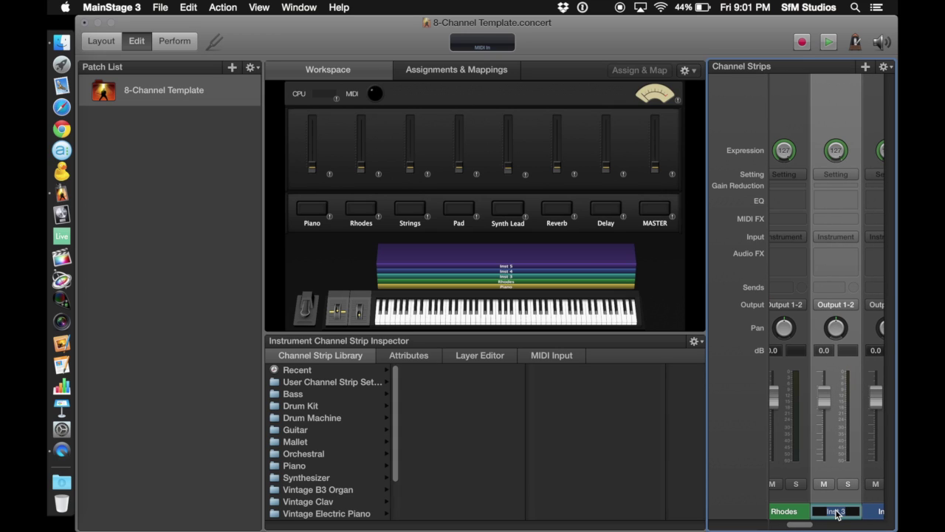
type("Strings")
key("Return")
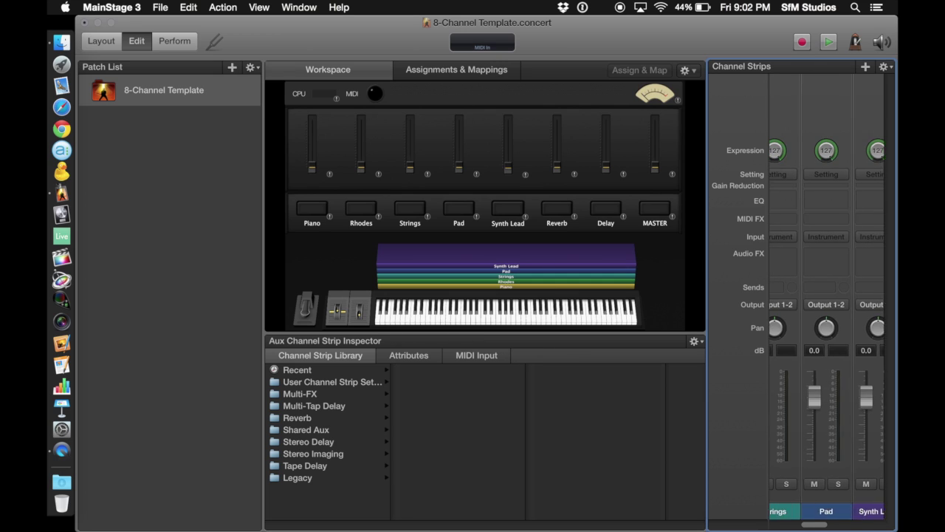
Load the Boesendorfer Grand Piano setting from the Piano category on the Piano channel strip
scroll(822, 442, "left", 5)
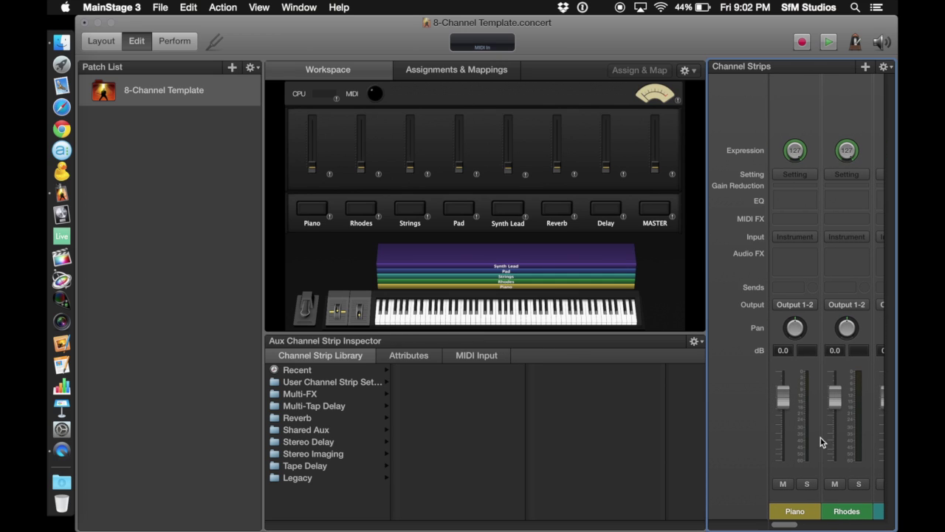
left_click(798, 174)
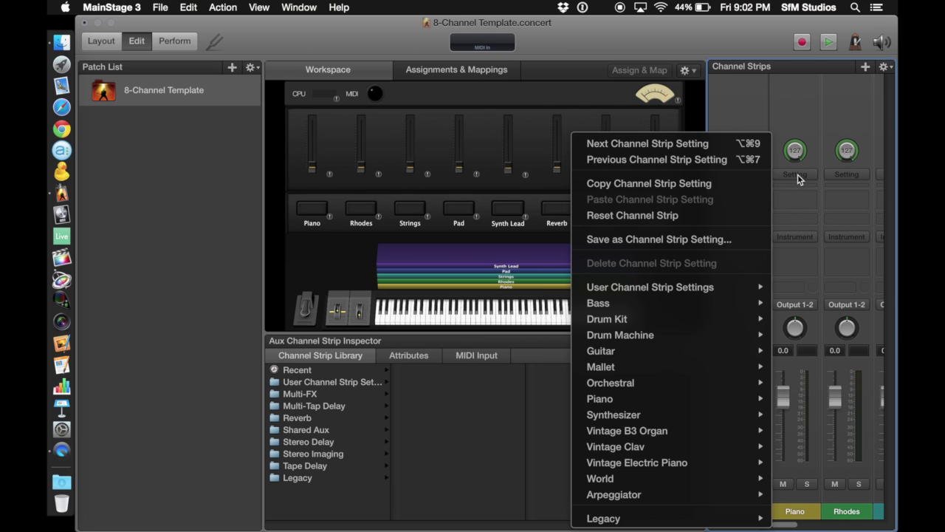
mouse_move(638, 398)
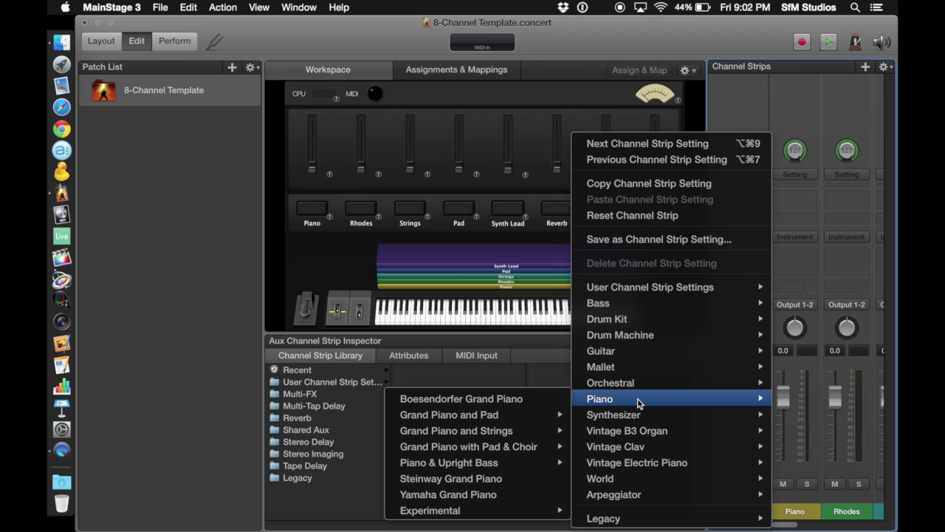
left_click(514, 399)
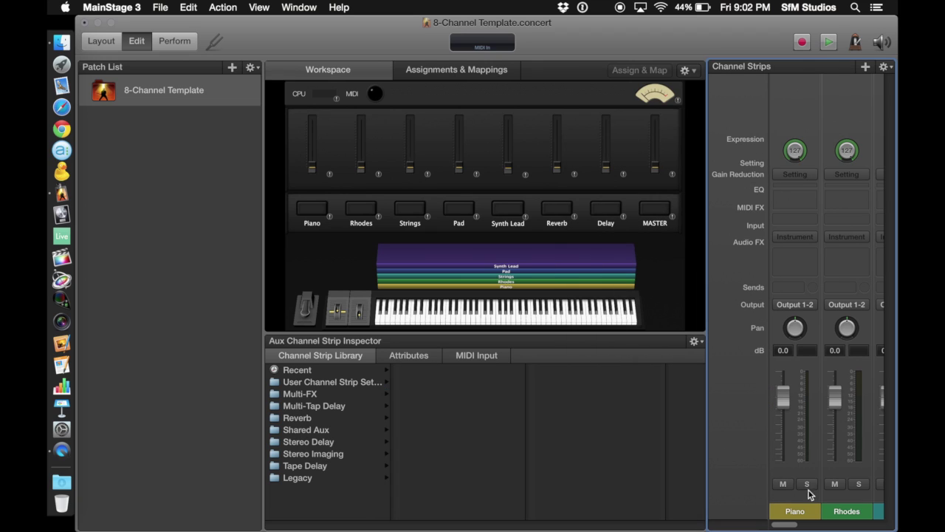
Load the Modern Classic setting from the Vintage Electric Piano category on the Rhodes channel strip
left_click(849, 162)
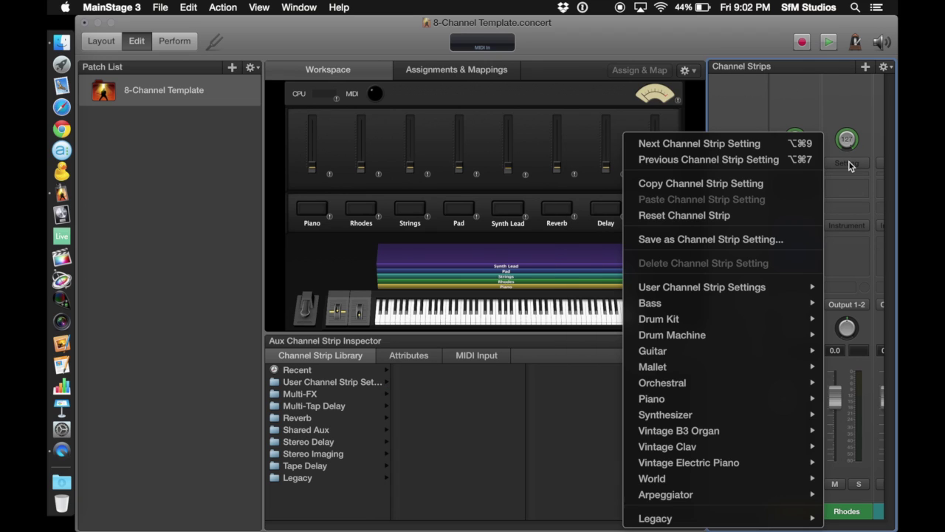
mouse_move(693, 399)
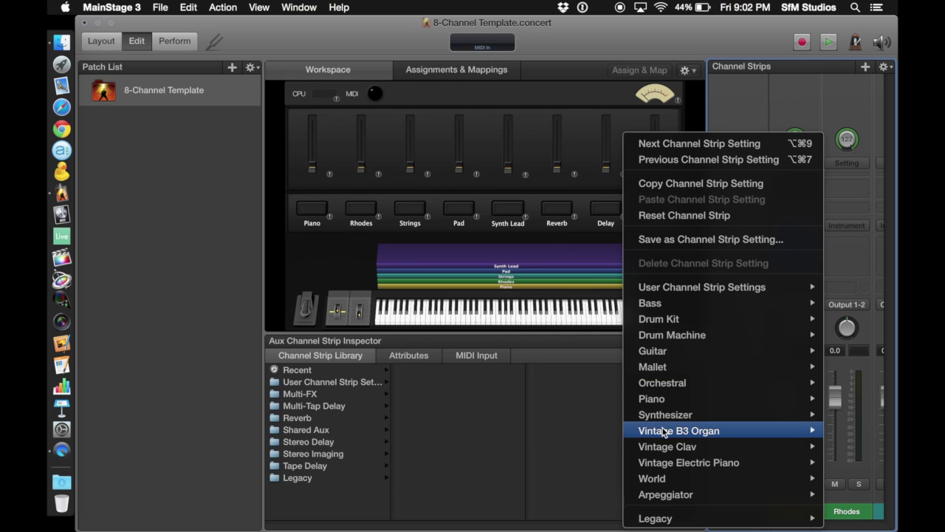
mouse_move(669, 463)
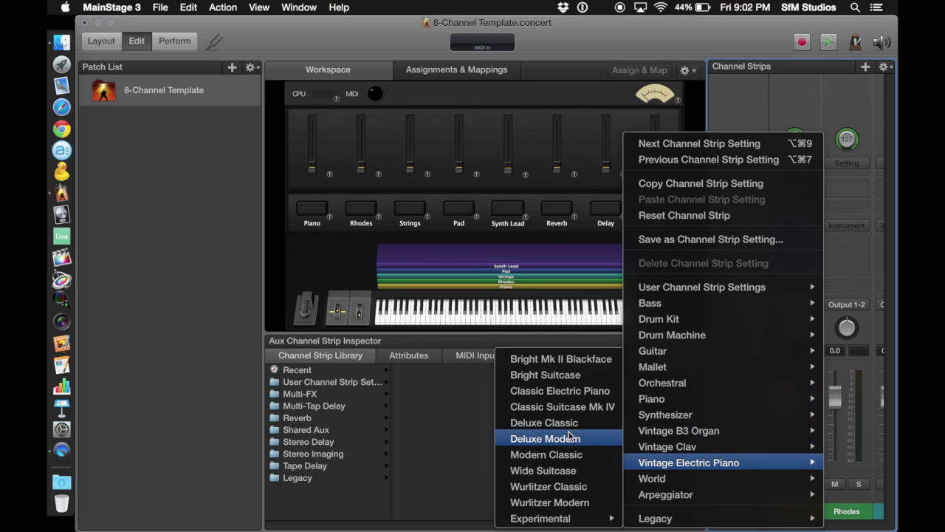
left_click(562, 455)
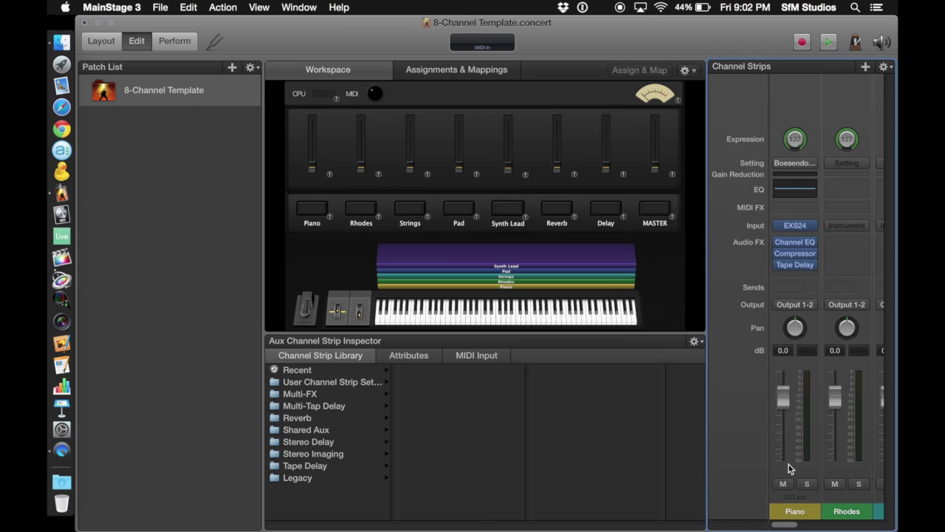
scroll(837, 466, "right", 3)
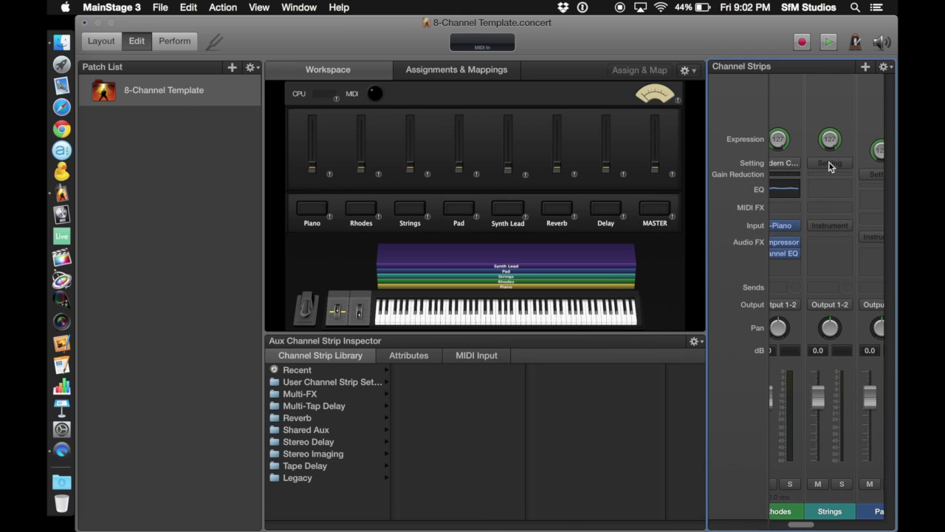
left_click(830, 163)
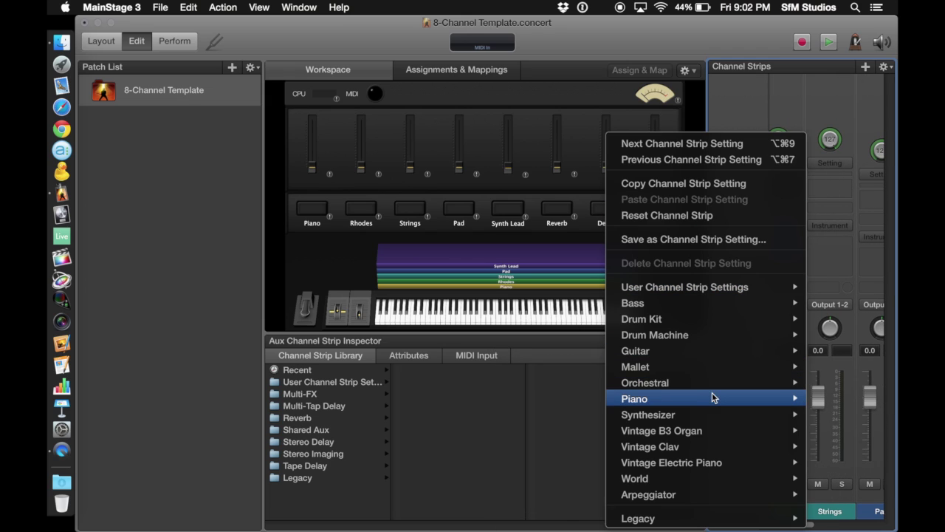
mouse_move(744, 385)
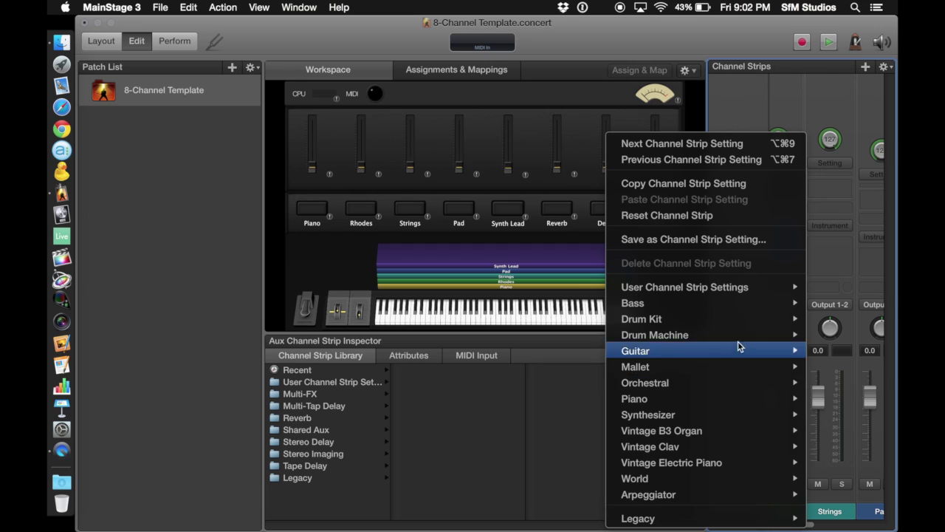
mouse_move(734, 364)
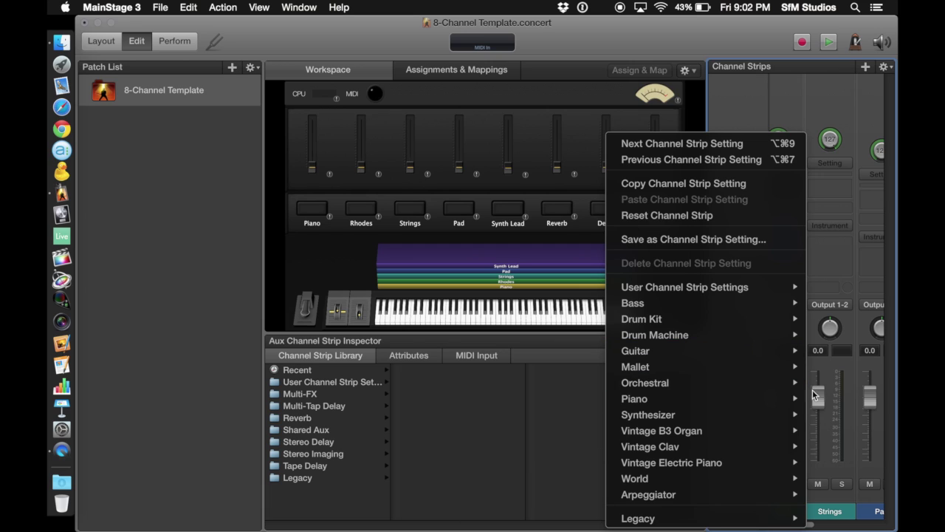
left_click(858, 277)
scroll(828, 355, "left", 2)
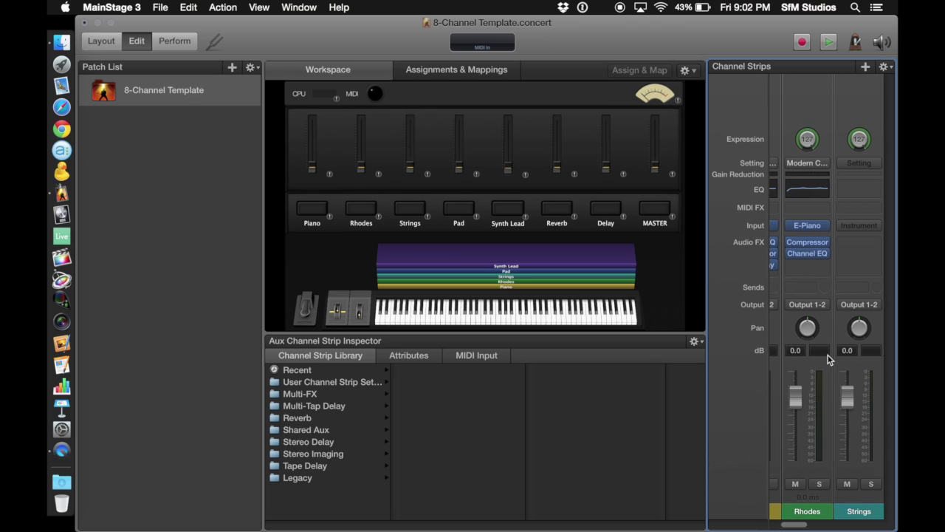
Load the Modern Strings setting from the Orchestral Strings category on the Strings channel strip
scroll(828, 355, "right", 2)
left_click(825, 164)
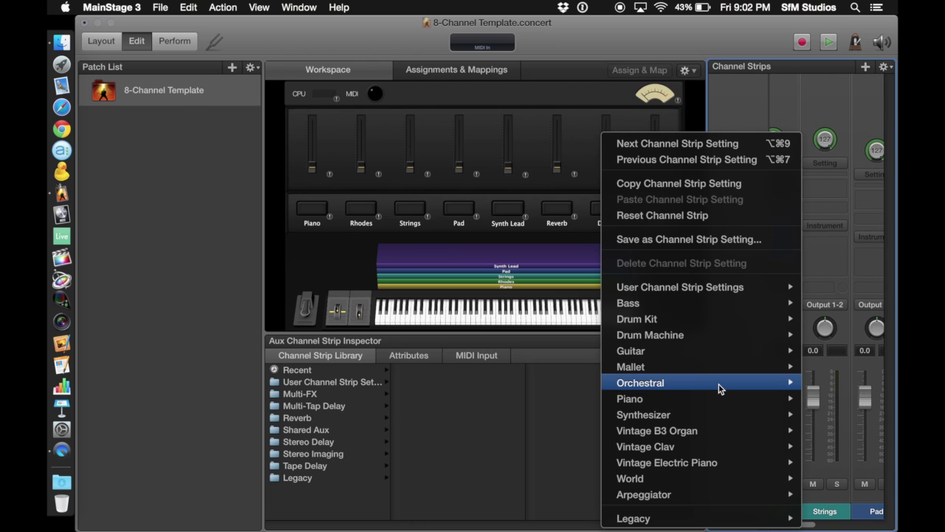
mouse_move(546, 480)
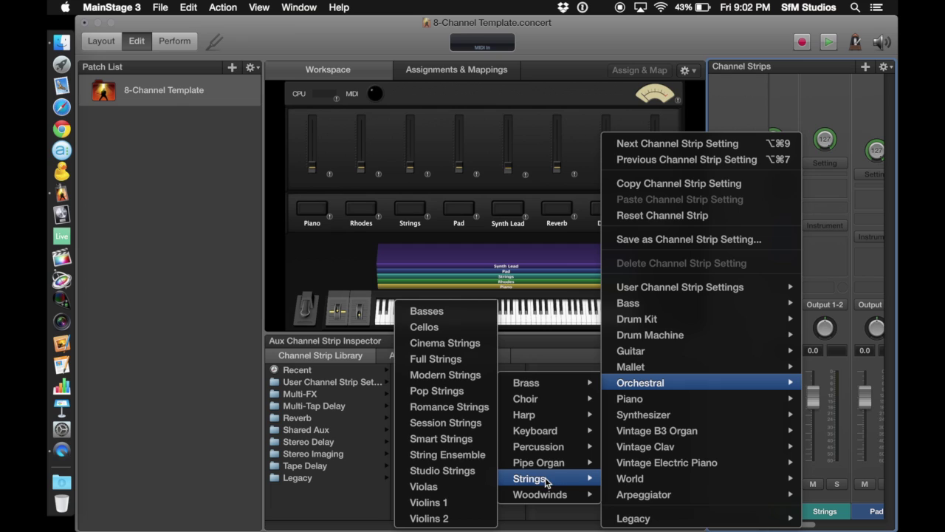
left_click(447, 376)
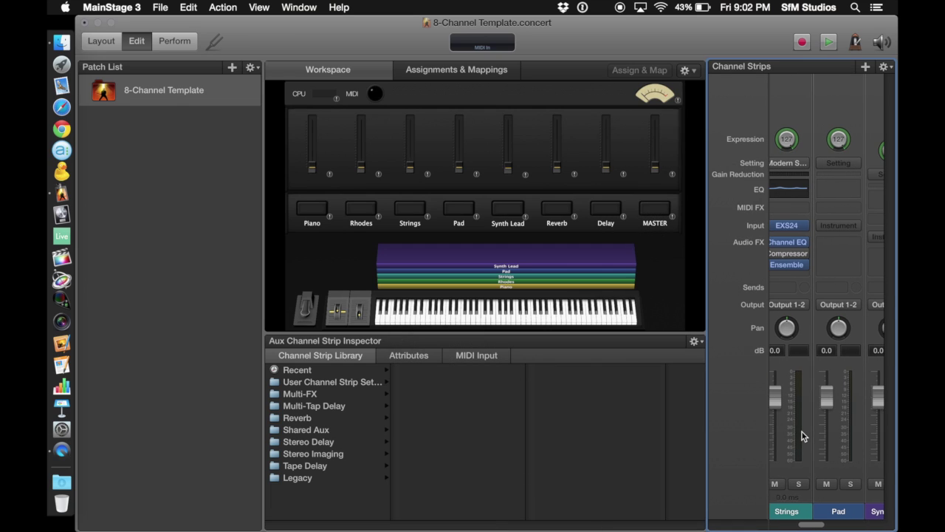
Load the Calming... Synthesizer setting on the Pad channel strip and the Metallic L... setting on the Synth Lead strip
left_click(834, 164)
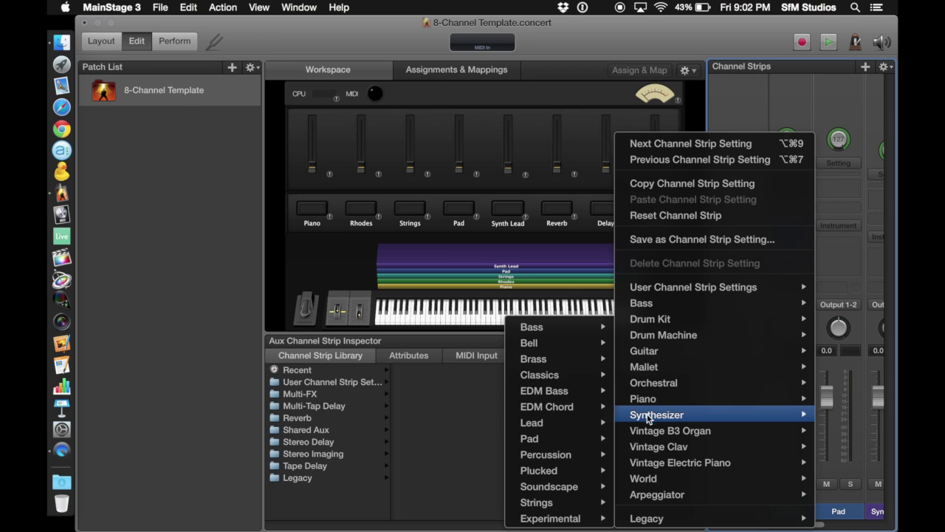
left_click(300, 95)
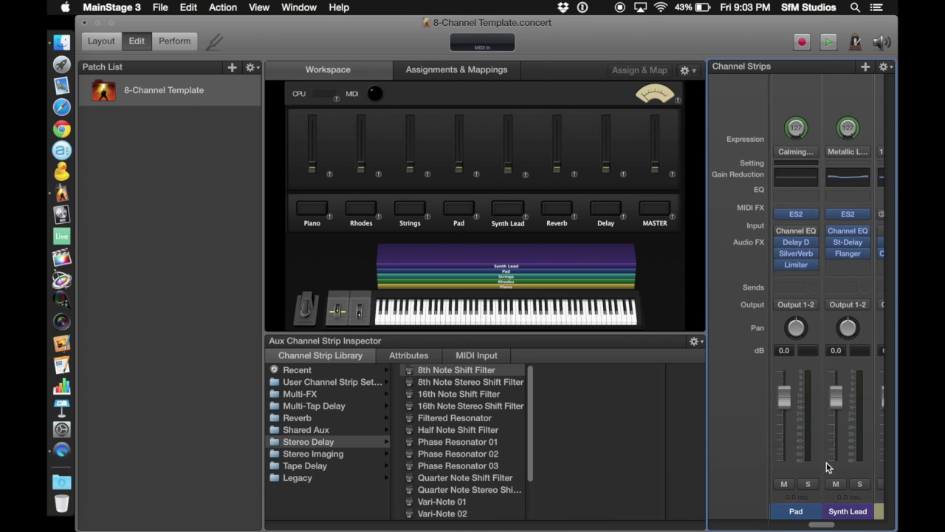
Map the CPU meter in the workspace to the CPU Load action
scroll(828, 467, "left", 3)
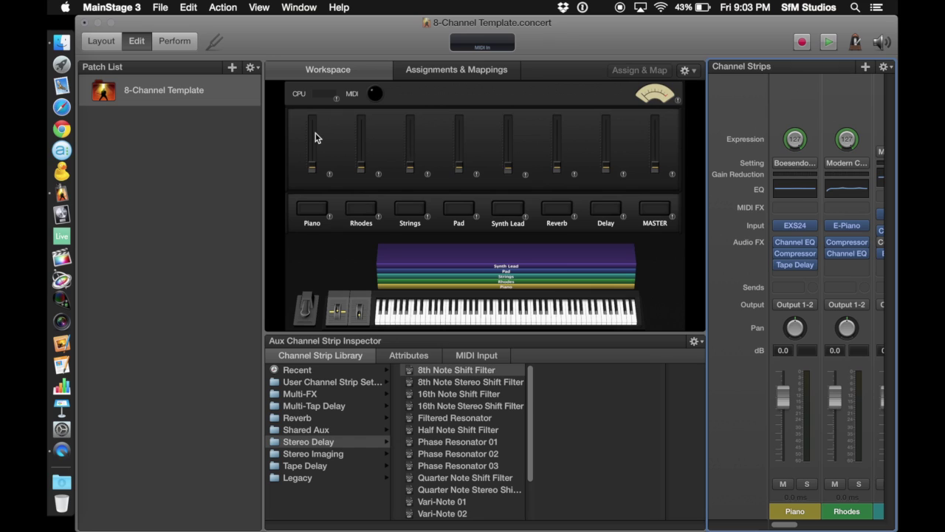
left_click(331, 98)
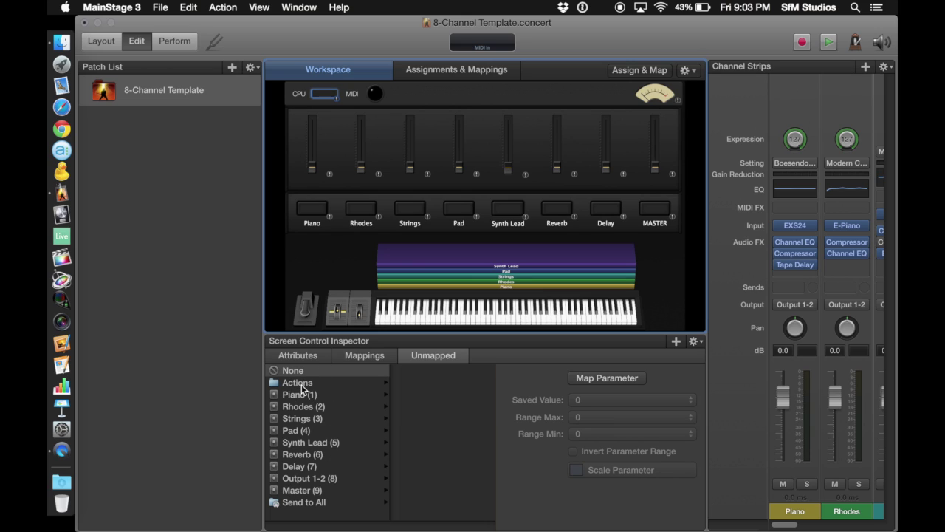
left_click(305, 357)
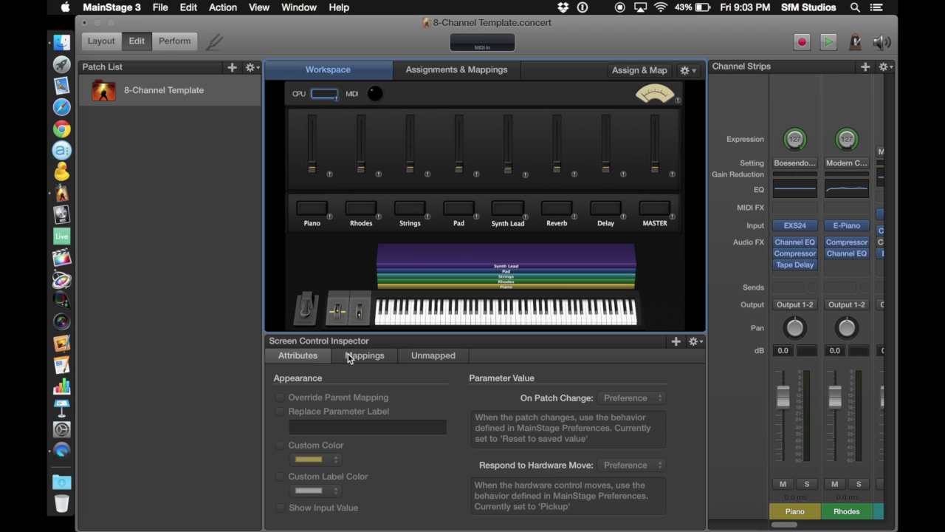
left_click(371, 356)
left_click(435, 356)
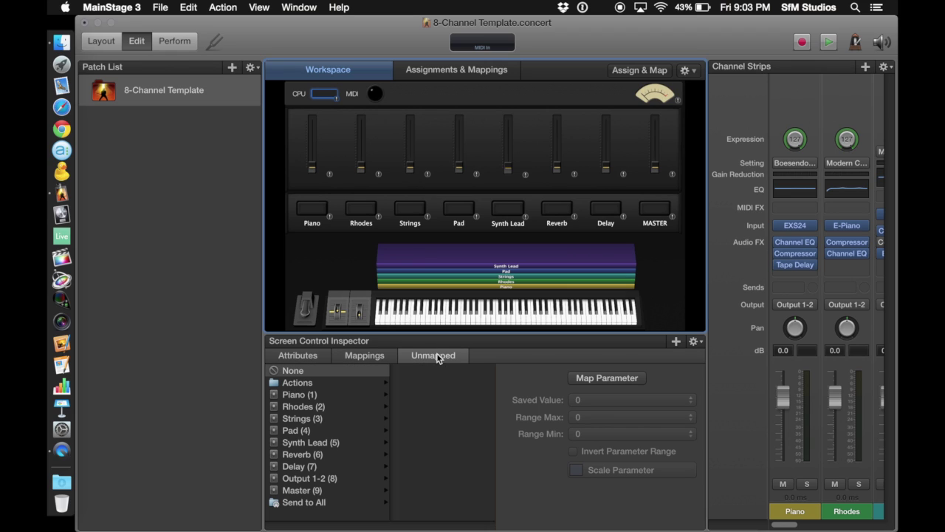
left_click(319, 382)
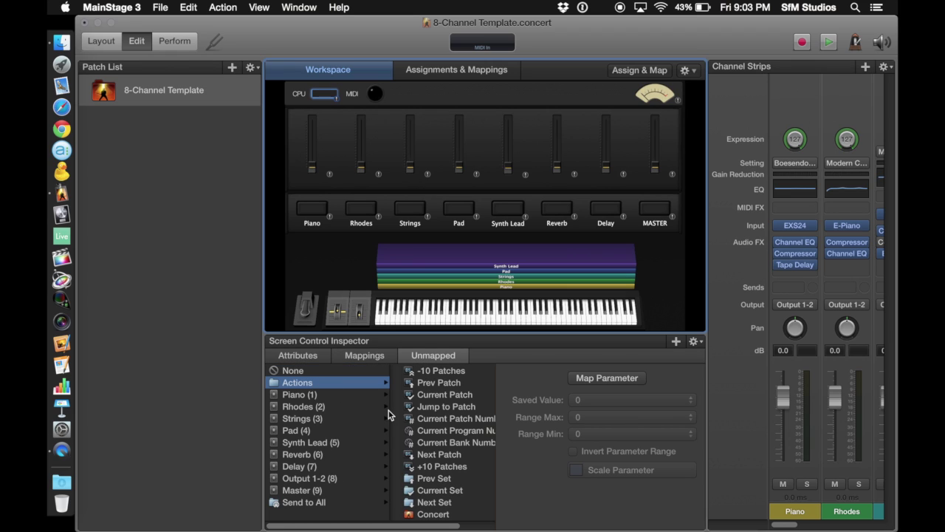
scroll(429, 429, "down", 5)
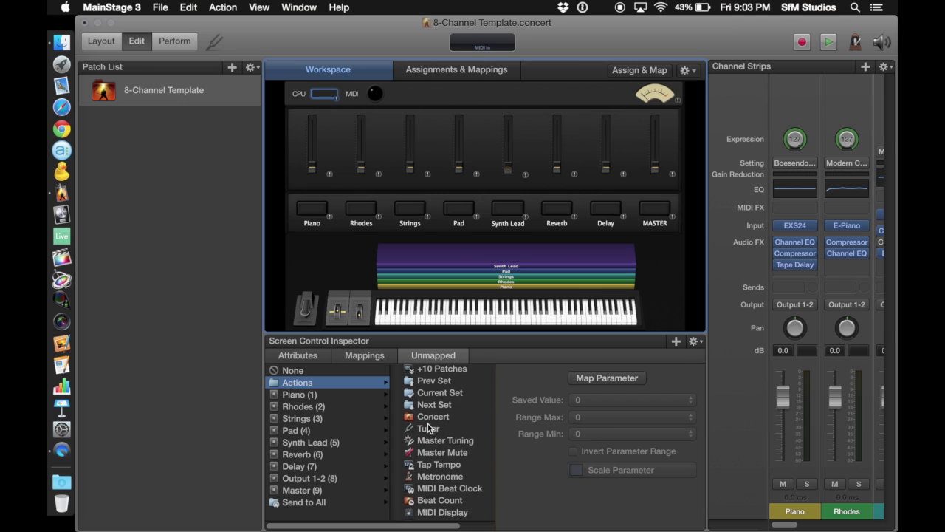
scroll(429, 427, "down", 5)
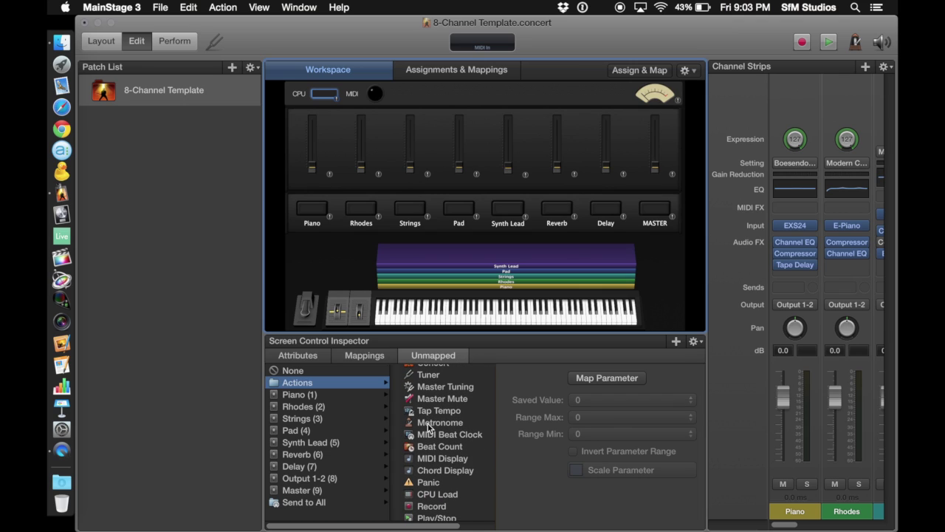
scroll(429, 426, "down", 3)
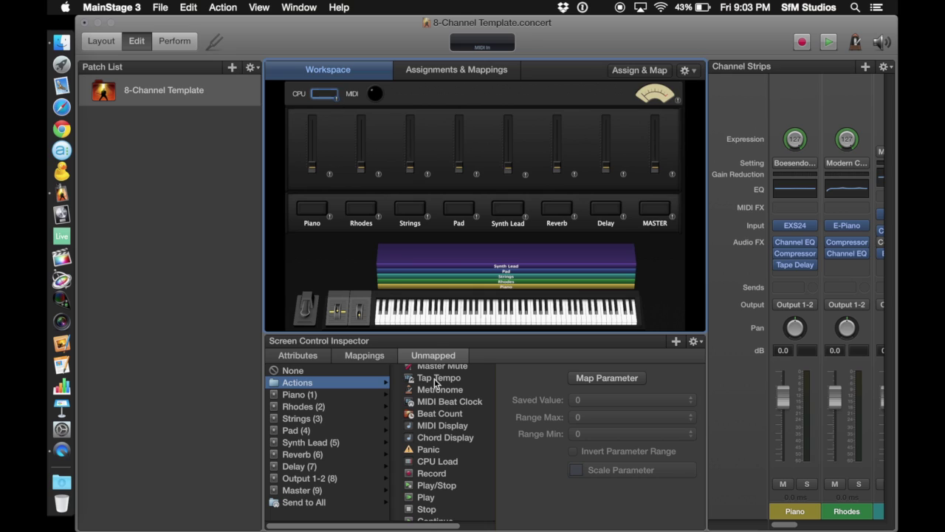
left_click(440, 460)
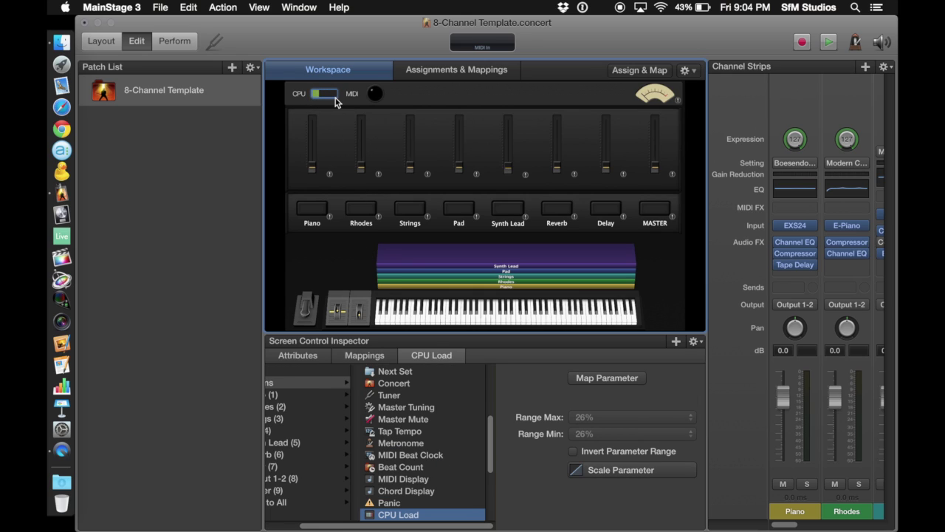
Map the VU-style level meter in the workspace to the Volume parameter of the Master channel
left_click(381, 94)
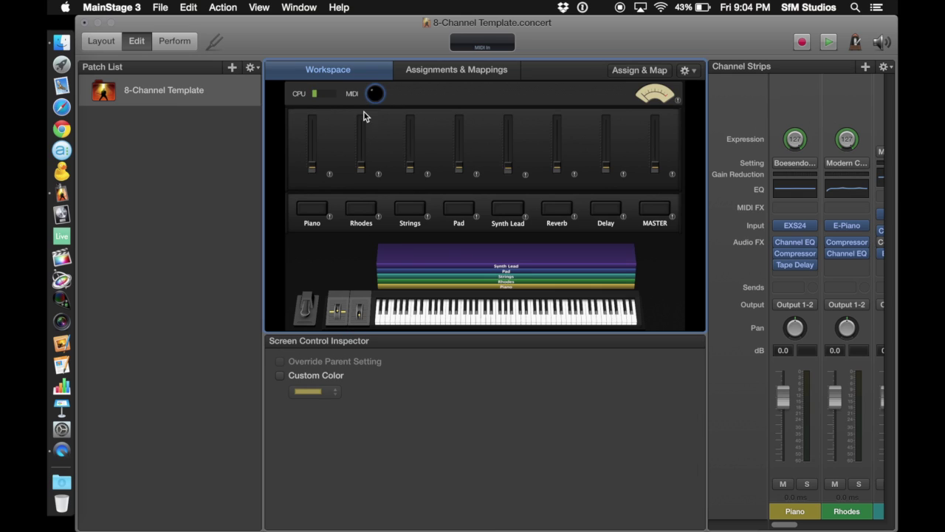
left_click(658, 101)
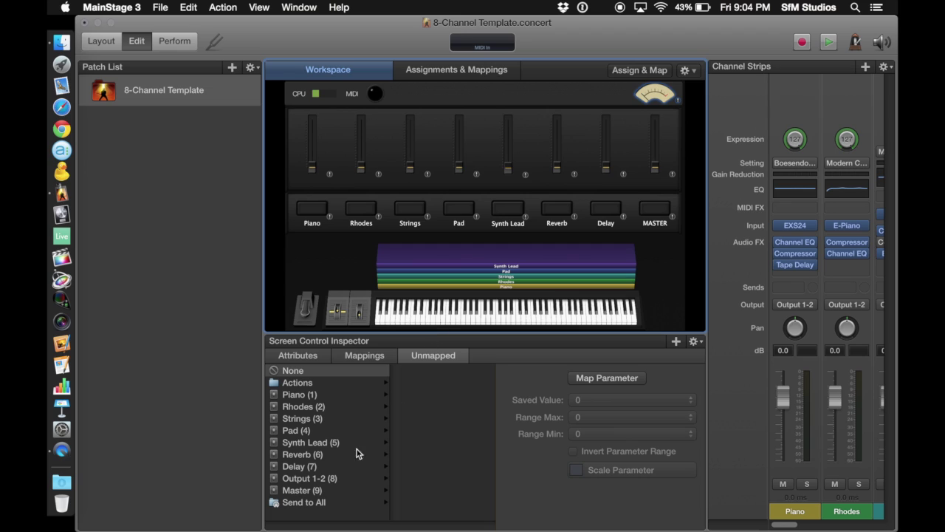
left_click(314, 491)
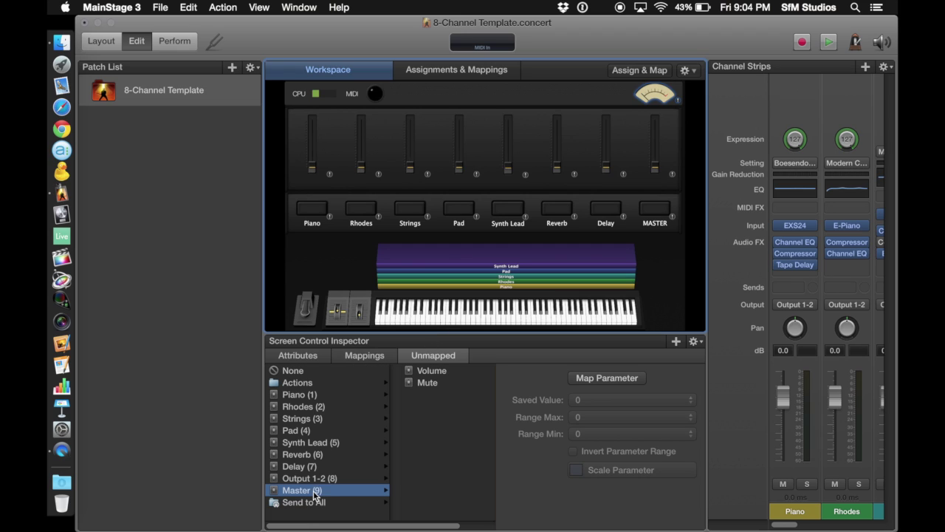
left_click(427, 371)
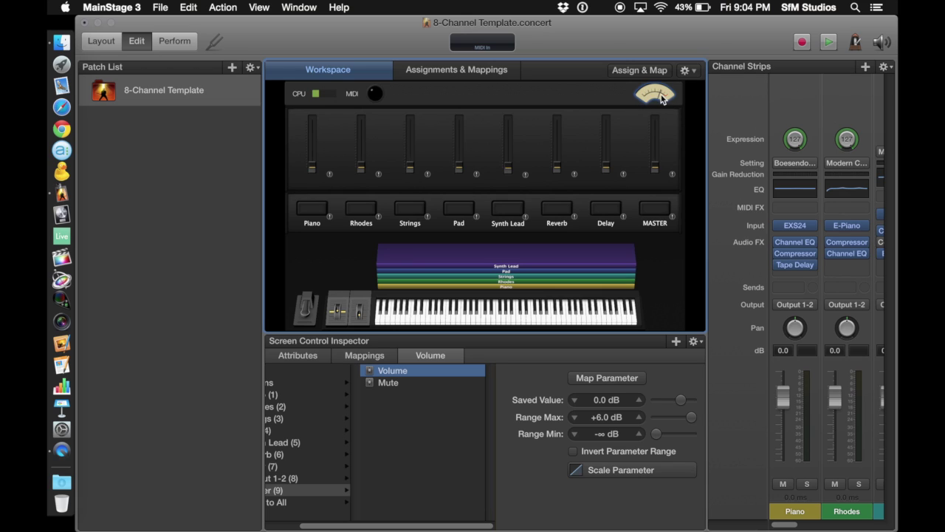
scroll(362, 436, "left", 1)
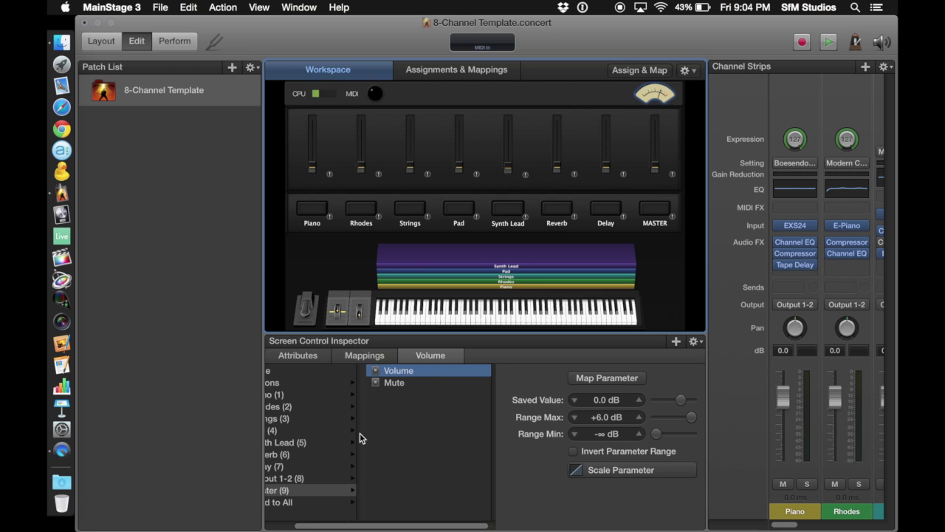
scroll(360, 432, "left", 3)
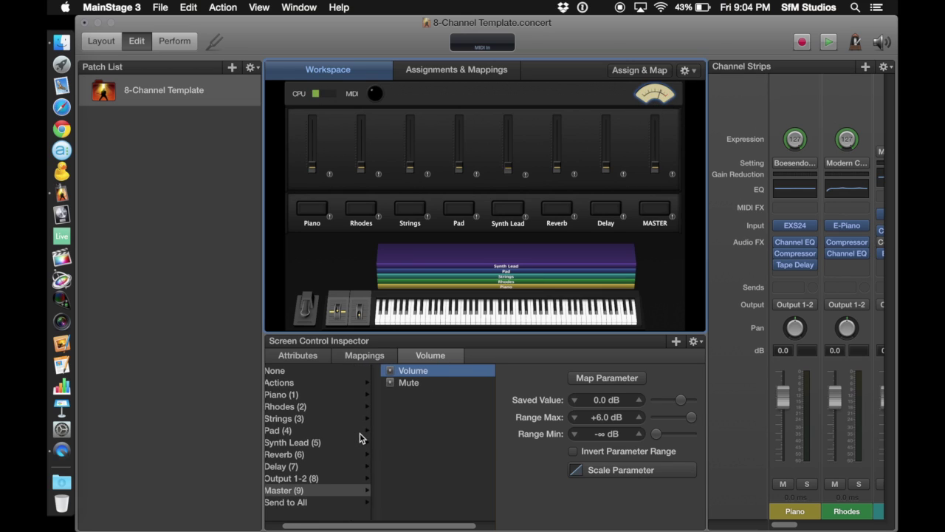
left_click(310, 382)
scroll(380, 445, "left", 2)
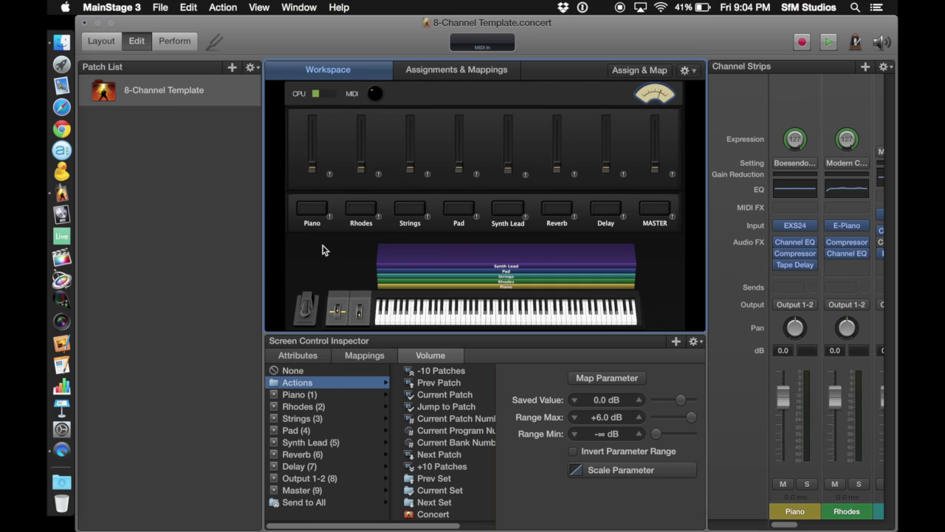
Map the fader above Piano to the Piano channel's Volume and the fader above Rhodes to the Rhodes channel's Volume
left_click(313, 157)
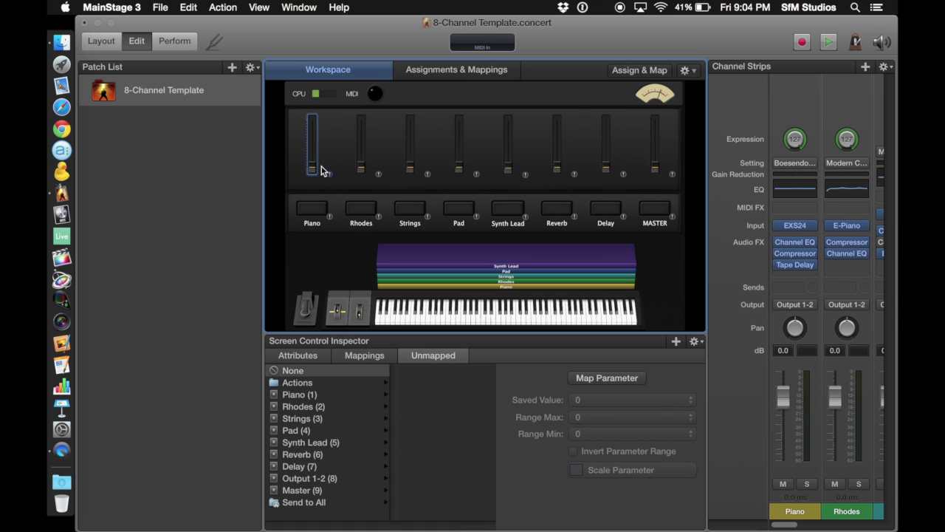
left_click(316, 395)
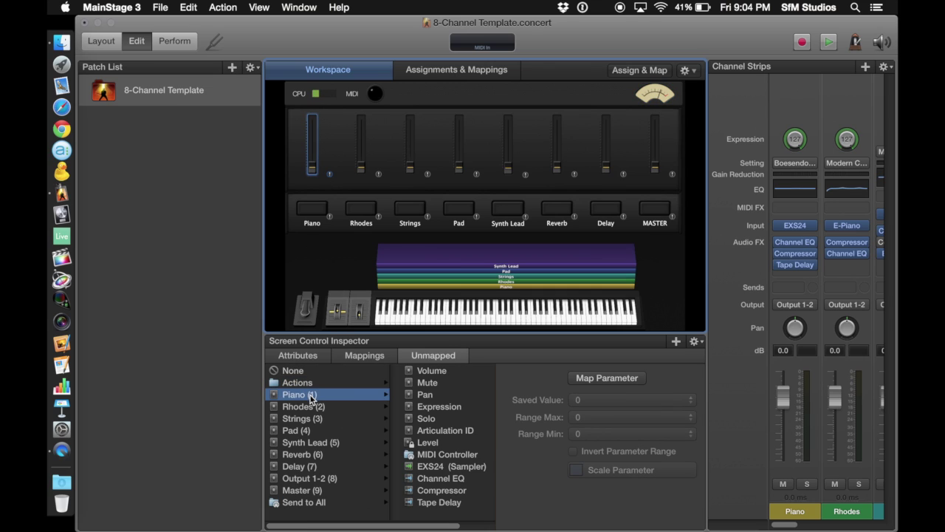
left_click(433, 371)
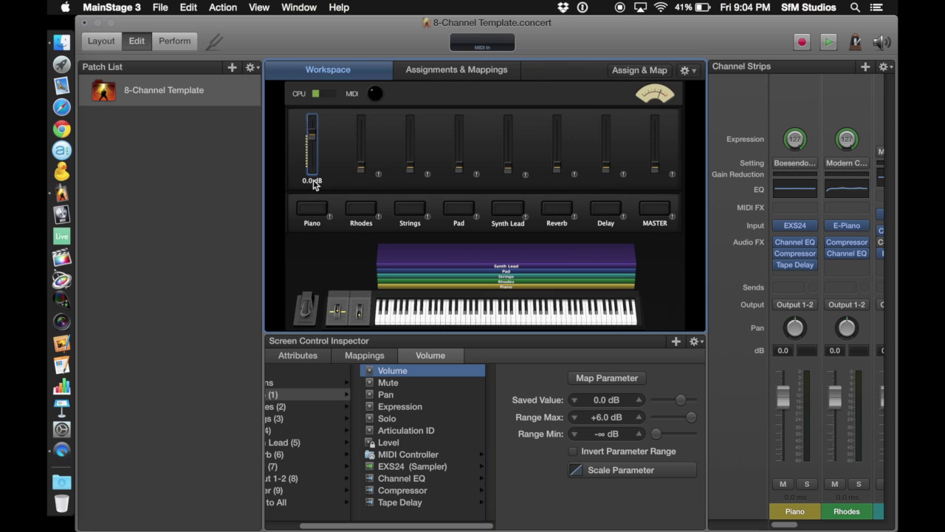
left_click(362, 164)
left_click(350, 406)
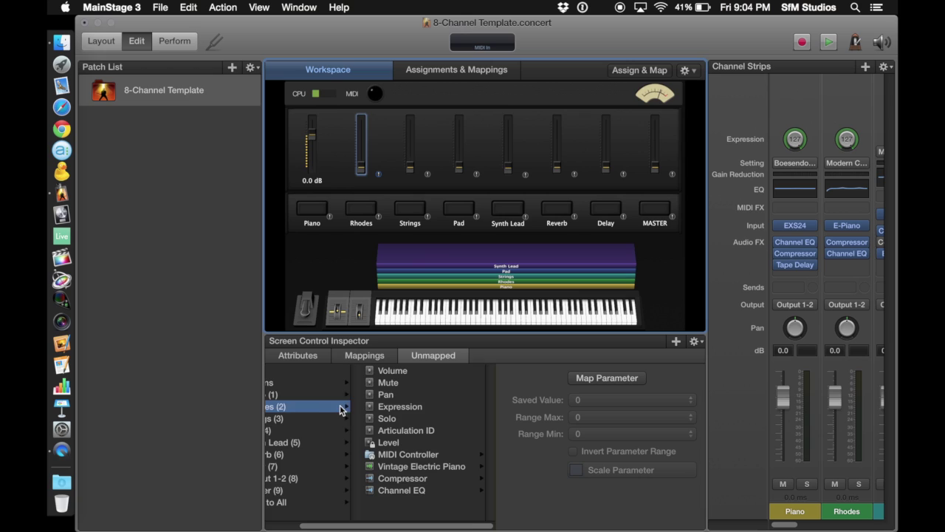
left_click(425, 371)
Map the faders above Strings and Pad to the Volume parameters of the Strings and Pad channels
left_click(410, 158)
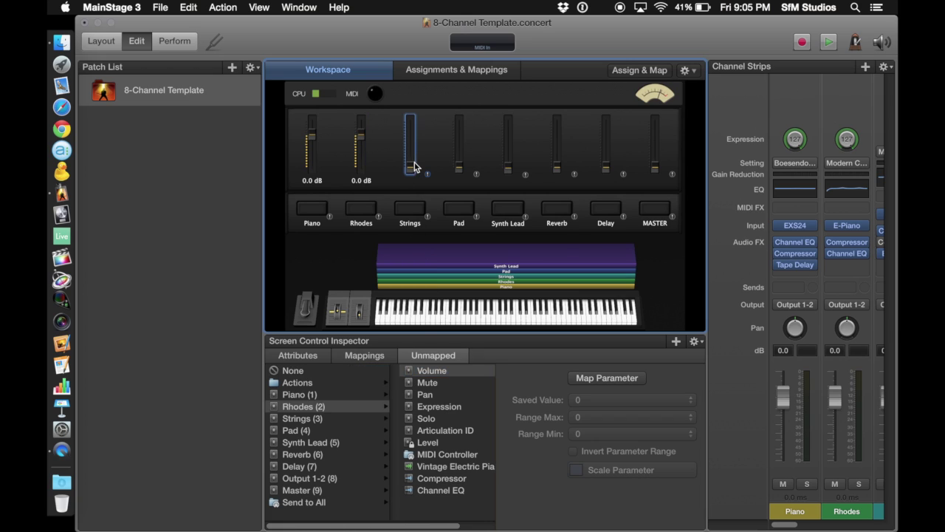
left_click(311, 420)
left_click(437, 371)
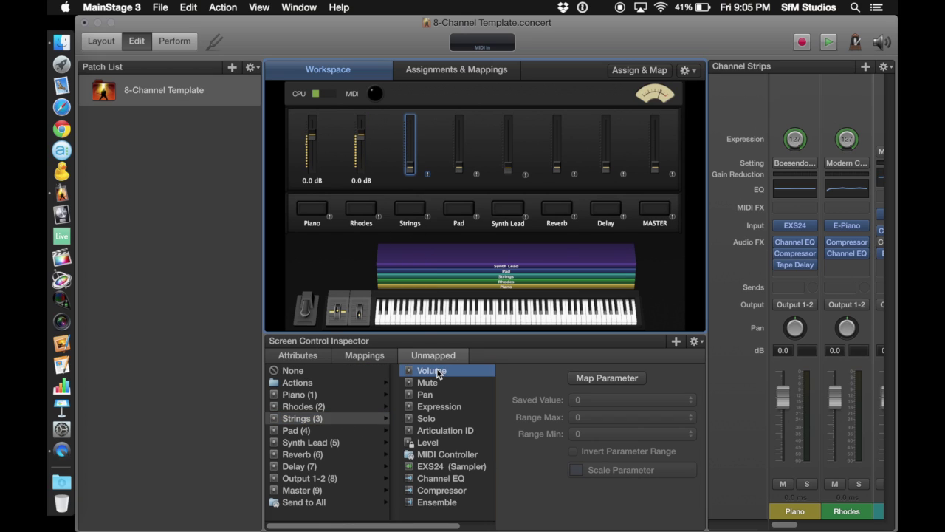
left_click(460, 158)
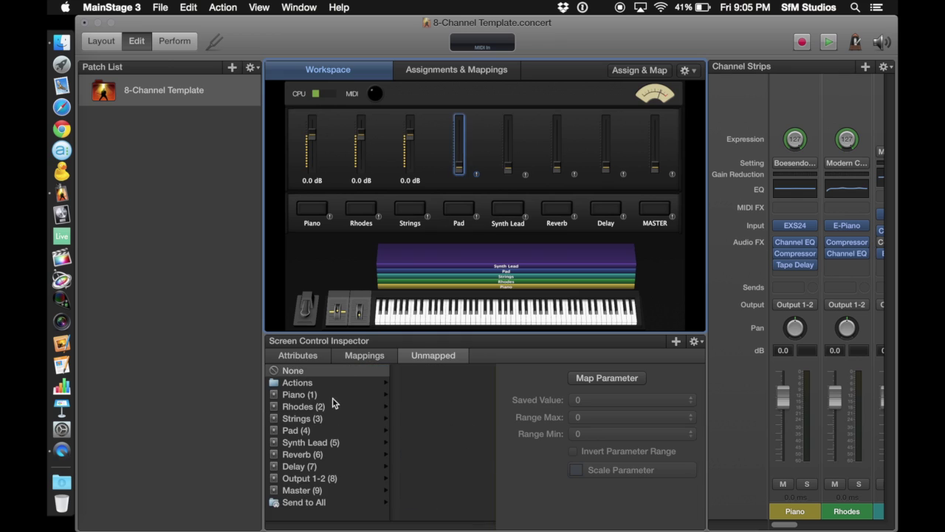
left_click(310, 431)
left_click(421, 371)
Map the Synth Lead, Reverb and Delay faders to their channels' Volume, and the MASTER fader to the Volume of Output 1-2
left_click(508, 148)
left_click(310, 442)
left_click(432, 371)
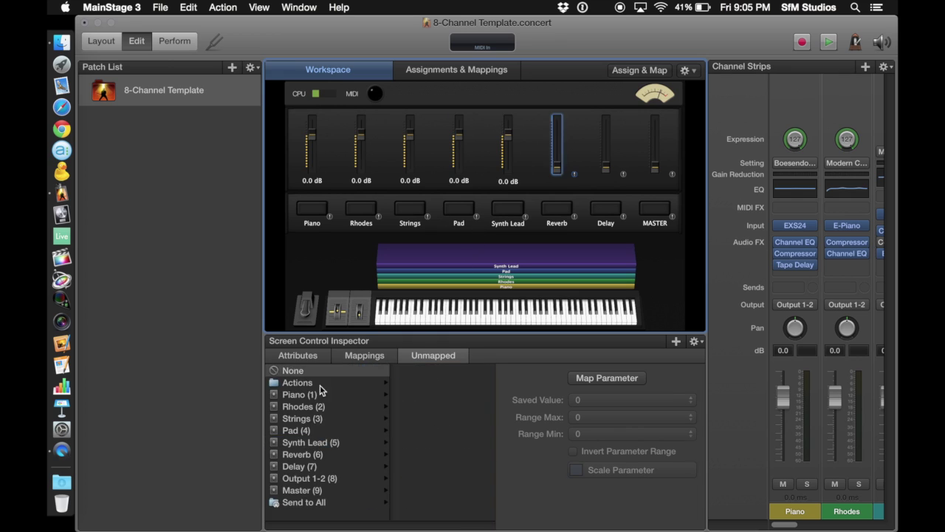
left_click(655, 148)
left_click(310, 478)
left_click(432, 371)
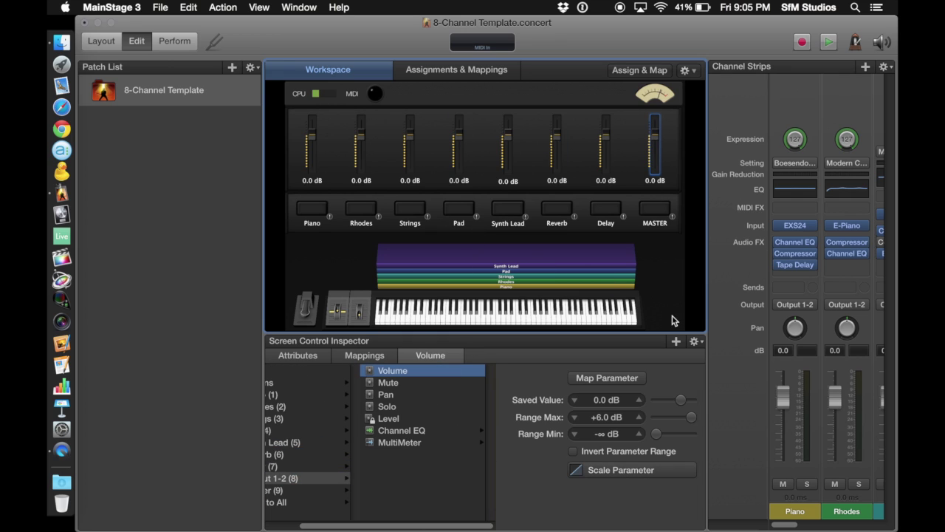
Test the Piano fader mapping by lowering the Piano channel strip's level, and reset the level to 0.0 dB
mouse_move(783, 395)
left_mouse_down()
mouse_move(783, 431)
mouse_move(783, 384)
mouse_move(783, 400)
left_mouse_up()
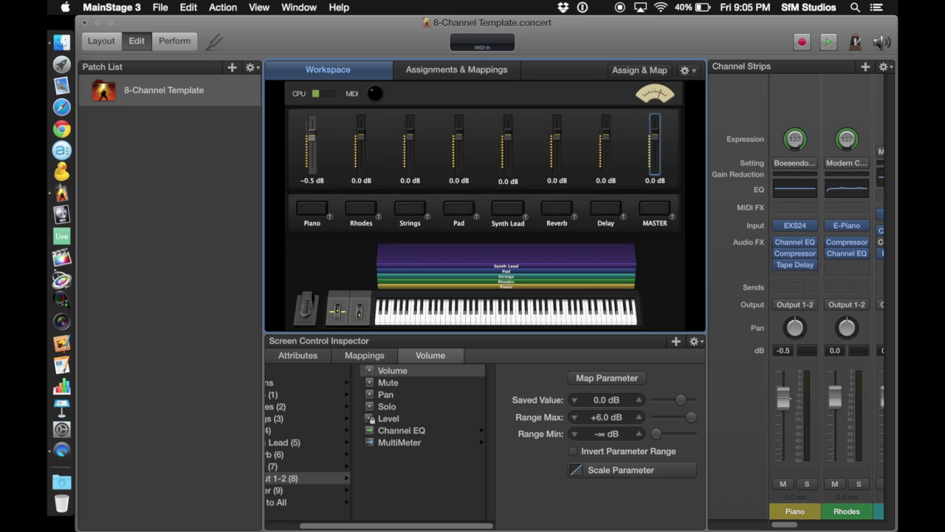
left_click(311, 144)
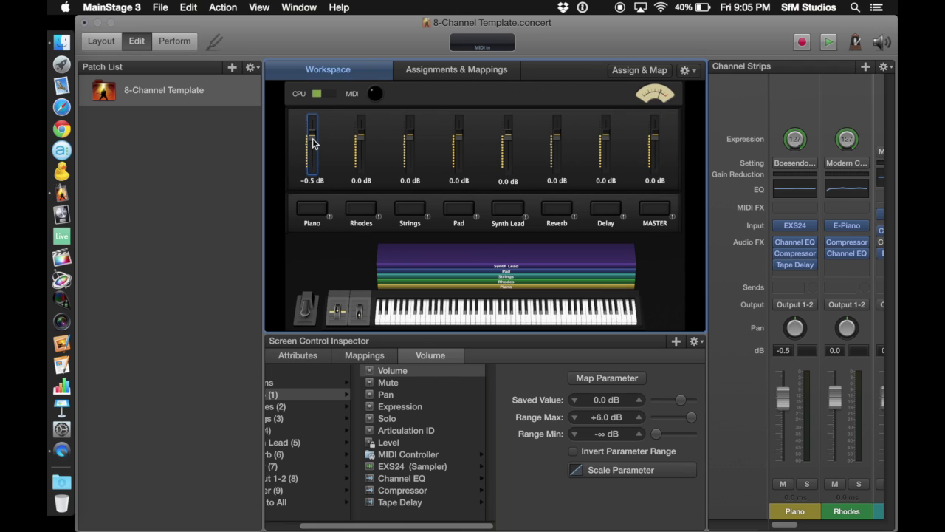
left_click_drag(784, 399, 785, 413)
left_click(785, 410, "alt")
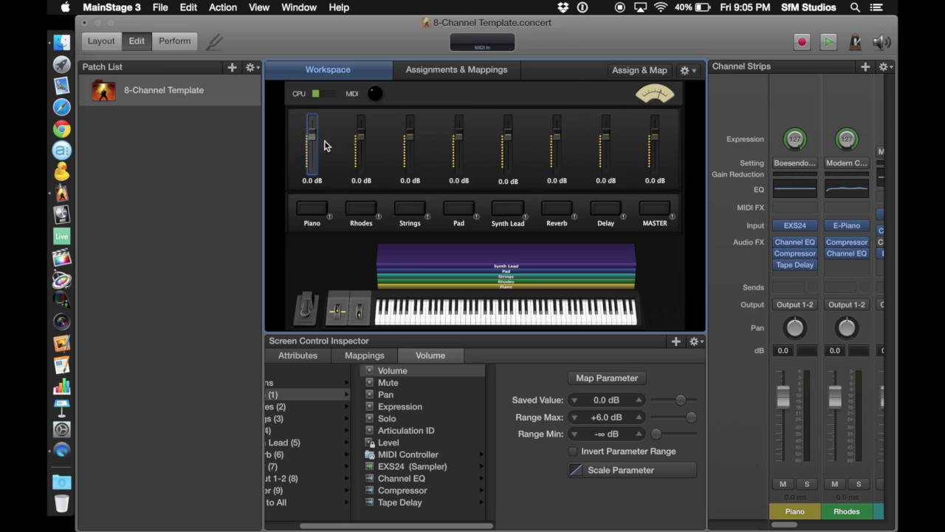
Map the Piano button to the Piano channel's Mute parameter and enable Invert Parameter Range
left_click(322, 212)
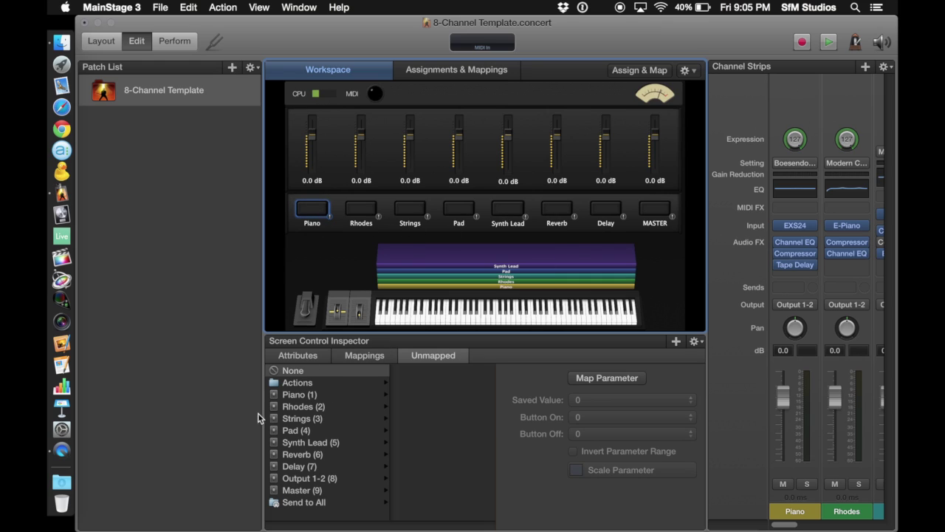
left_click(310, 395)
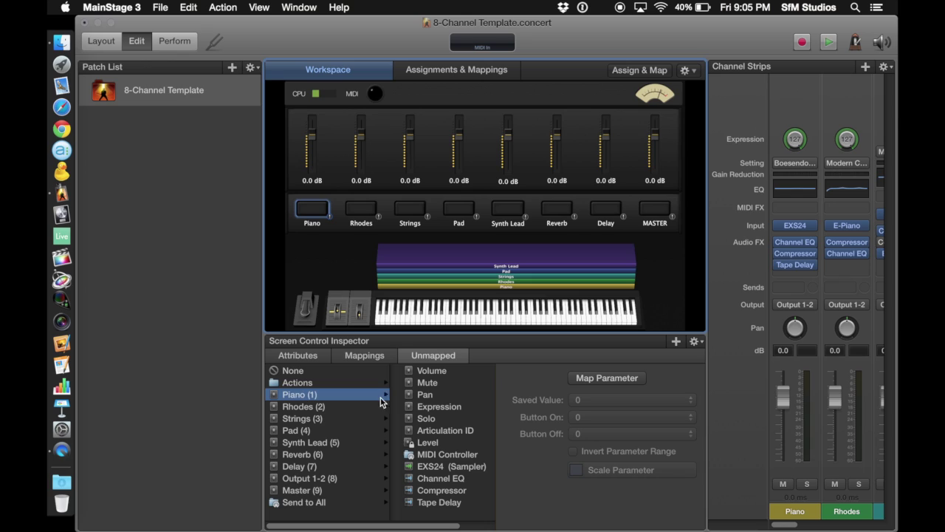
left_click(428, 382)
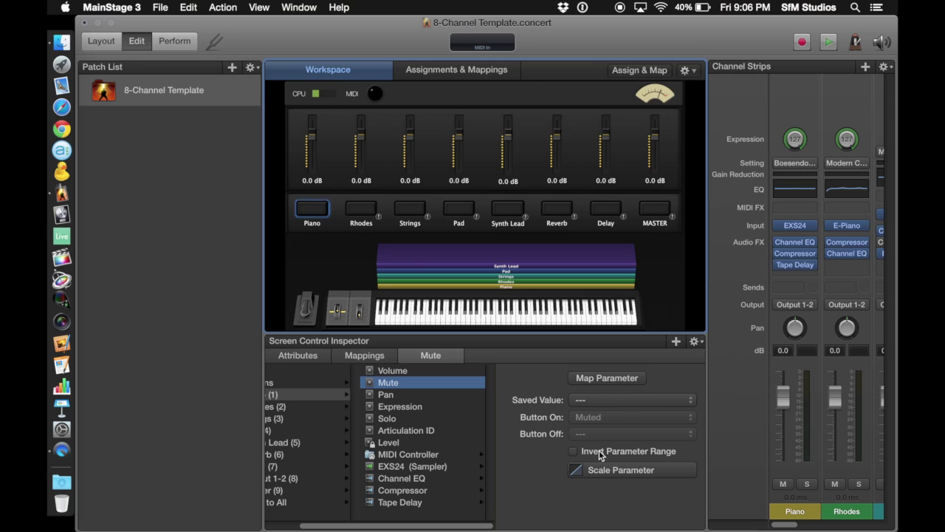
left_click(574, 451)
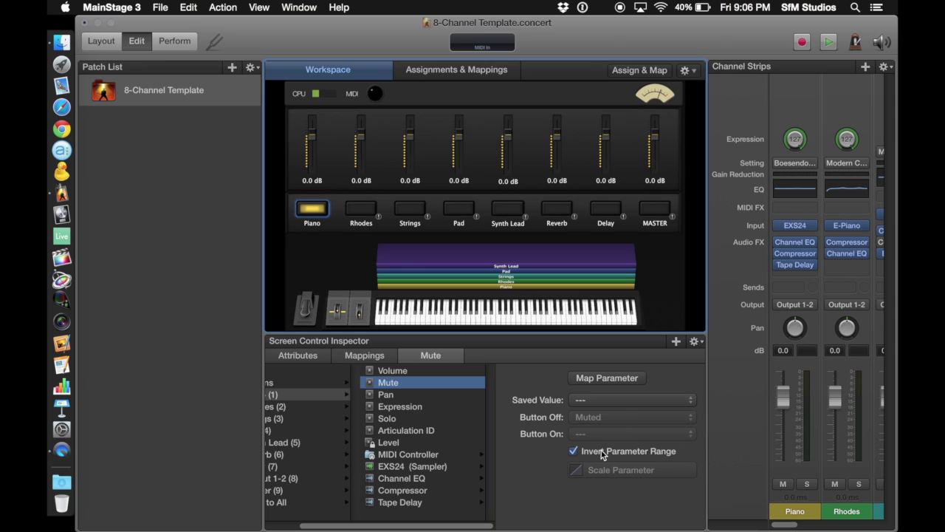
Test the Piano button by toggling the Piano channel's mute on and off, leaving the channel unmuted
left_click(313, 210)
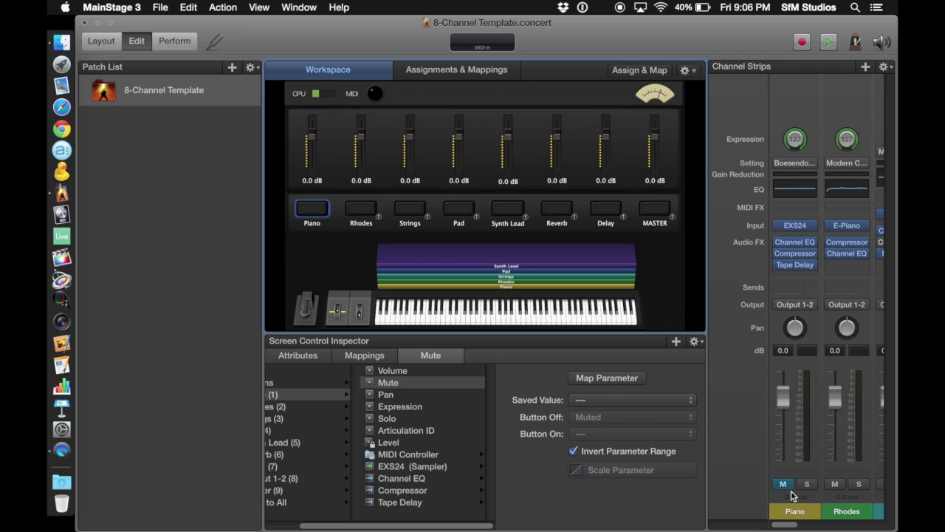
left_click(314, 211)
left_click(313, 211)
left_click(313, 211)
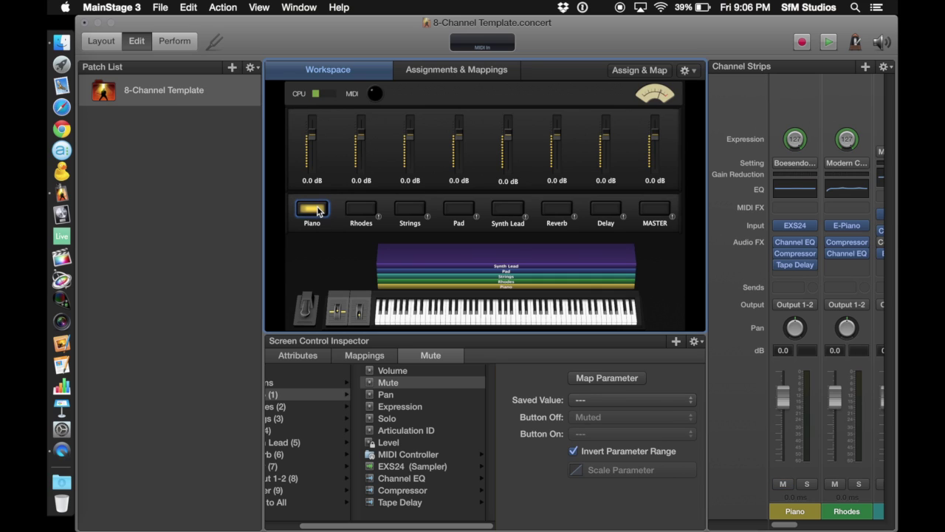
Map the Rhodes button to the Rhodes channel's Mute parameter and enable Invert Parameter Range
left_click(362, 211)
left_click(331, 405)
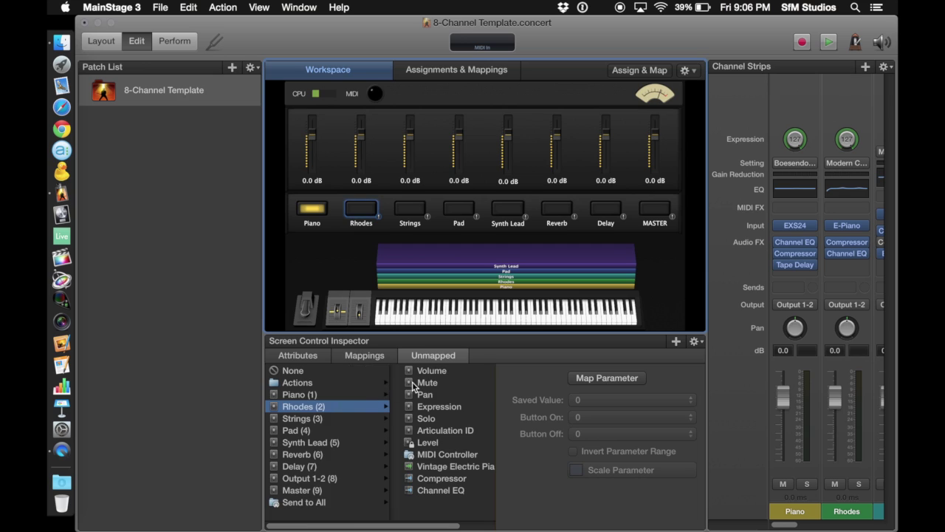
left_click(422, 383)
left_click(613, 455)
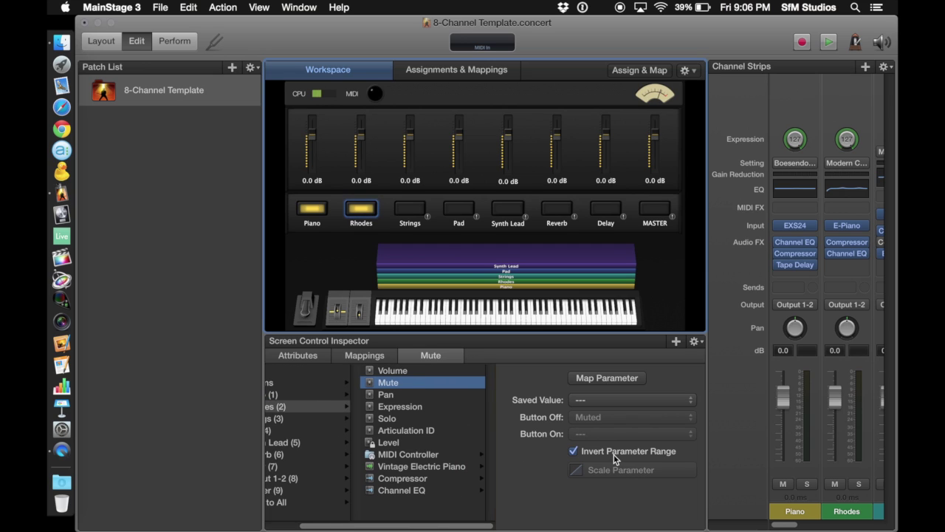
Map the Strings, Pad, Synth Lead, Reverb and Delay buttons to their channels' Mute and MASTER to Output 1-2's Mute, with the parameter range inverted
left_click(416, 211)
left_click(332, 418)
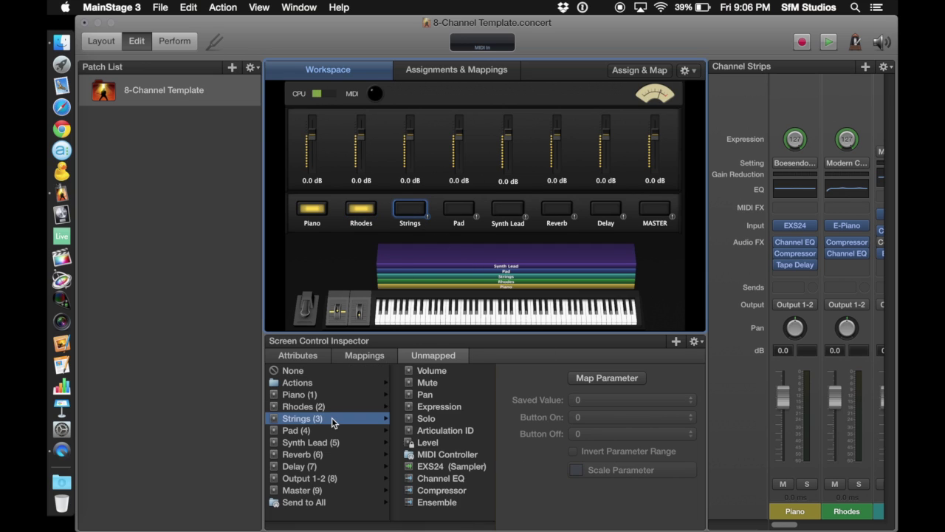
left_click(408, 385)
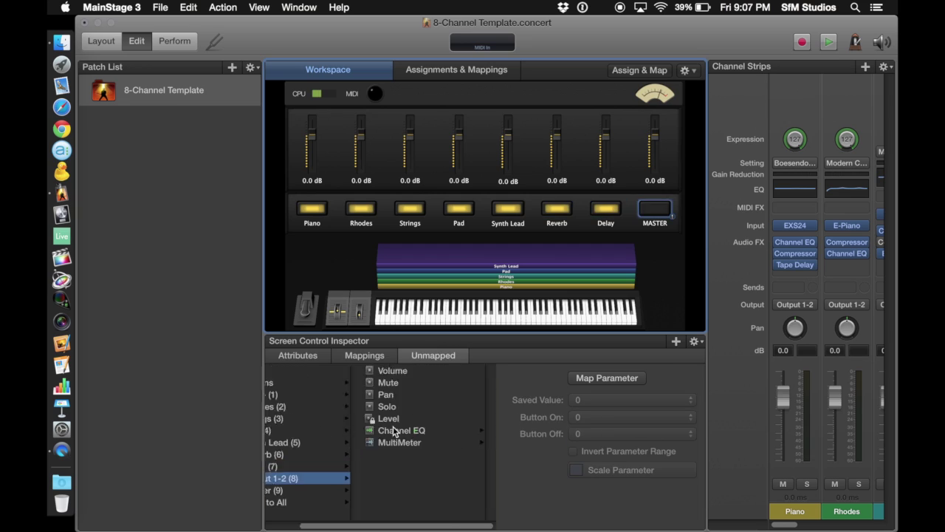
left_click(388, 382)
left_click(668, 297)
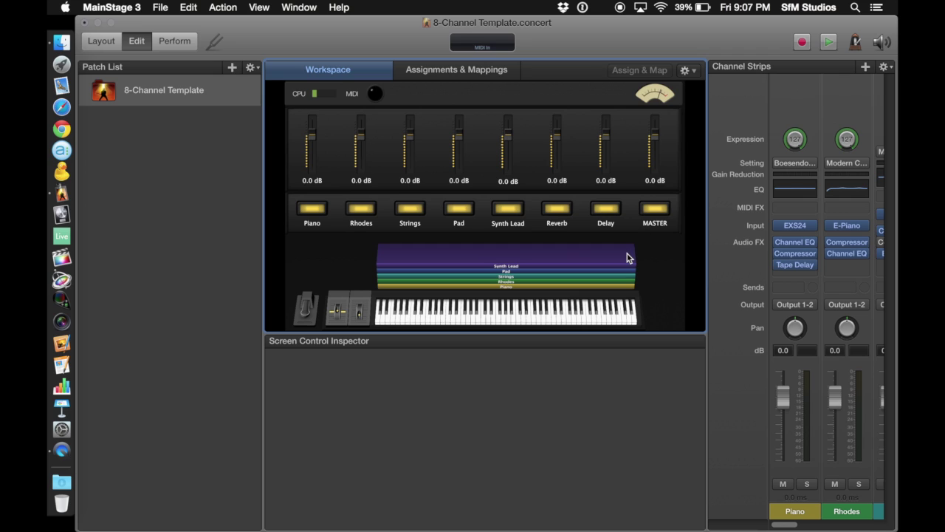
Switch the concert to Perform mode and mute the Reverb, Delay, Synth Lead, Pad and Rhodes channels with their on-screen buttons
left_click(175, 41)
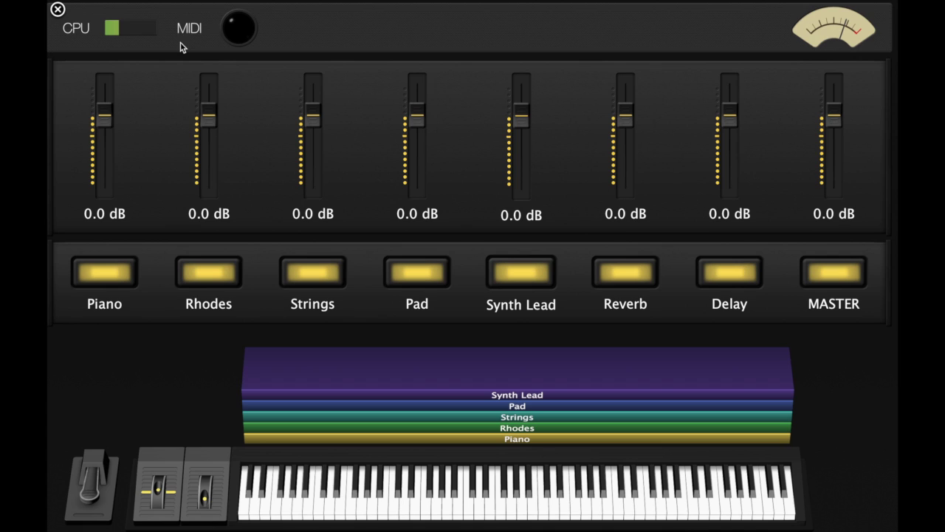
left_click(406, 508)
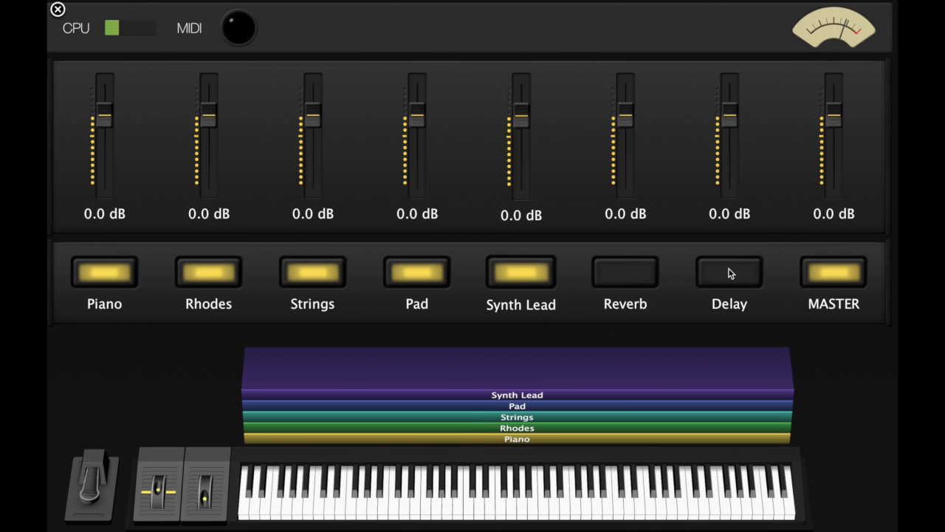
left_click(520, 274)
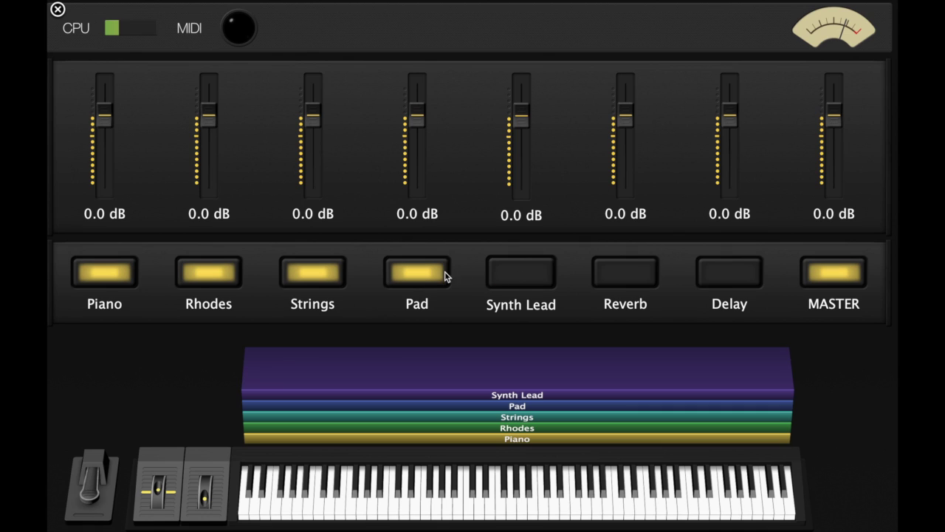
left_click(421, 276)
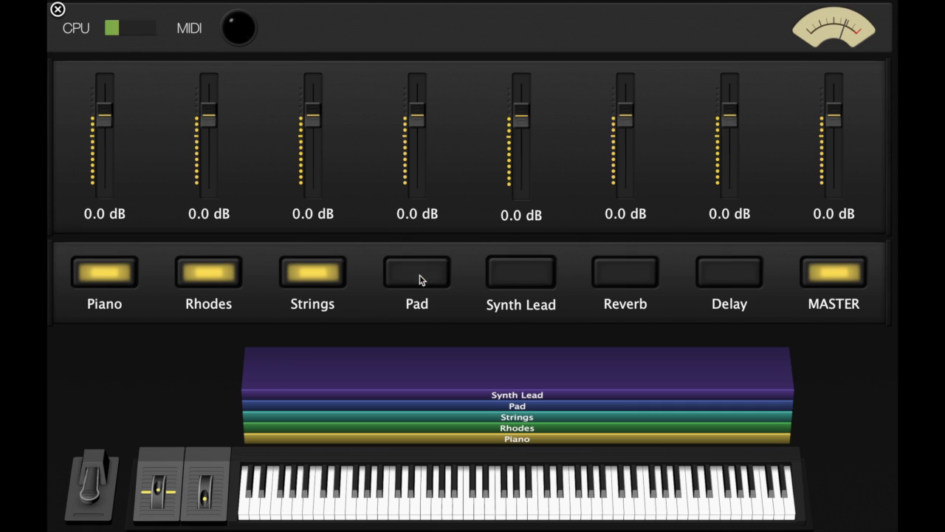
left_click(214, 269)
Lower the Strings fader to about -12.8 dB, then unmute Pad and lower its fader to about -4.2 dB
left_click_drag(303, 148, 316, 194)
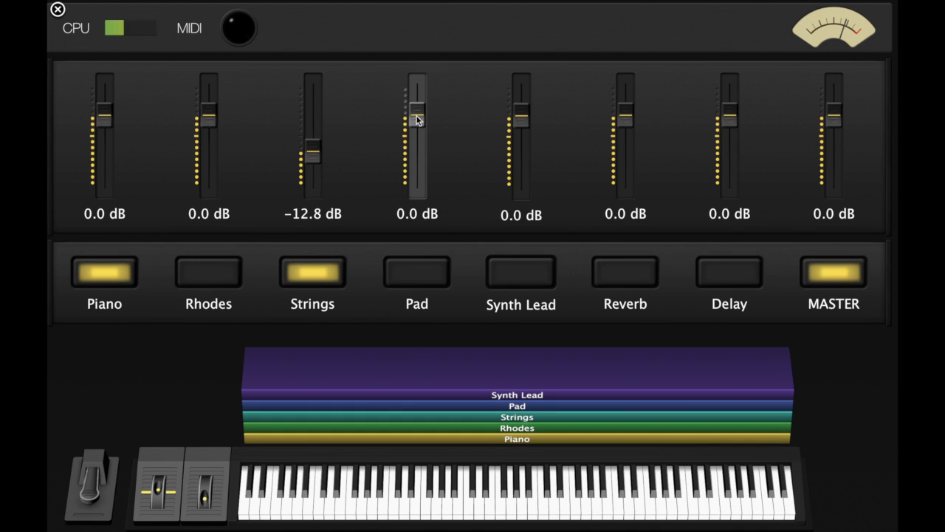
left_click(412, 269)
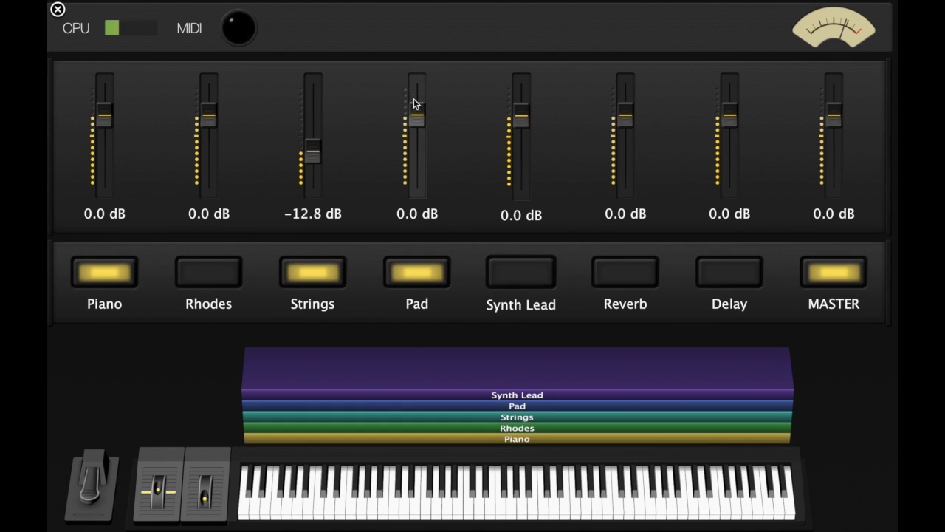
left_click_drag(416, 117, 416, 140)
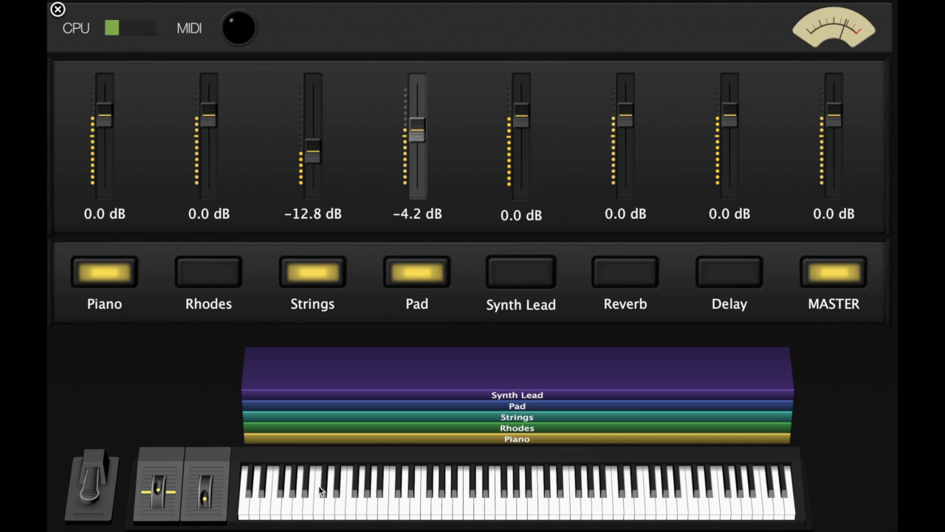
Unmute Reverb and lower its fader to about -29.2 dB, and toggle the Delay channel on and off again
left_click(630, 283)
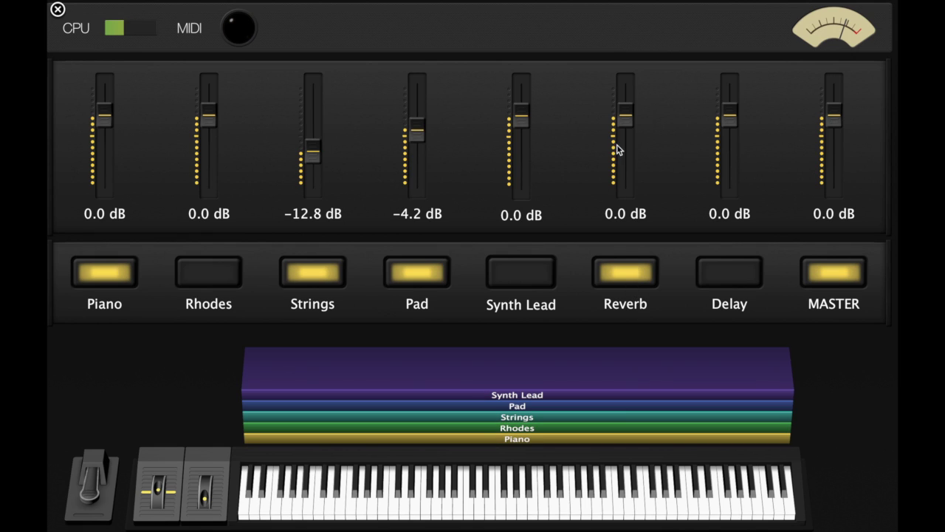
left_click_drag(618, 149, 626, 212)
left_click(728, 267)
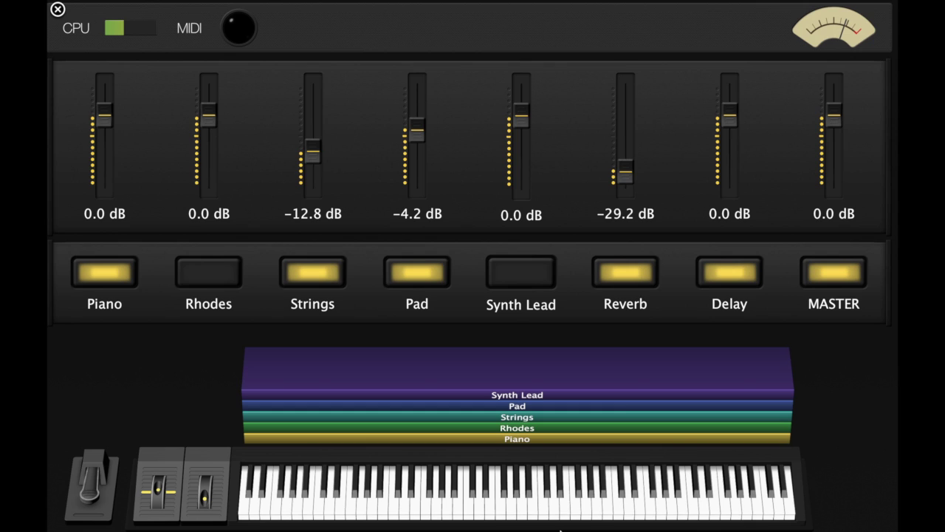
left_click(731, 273)
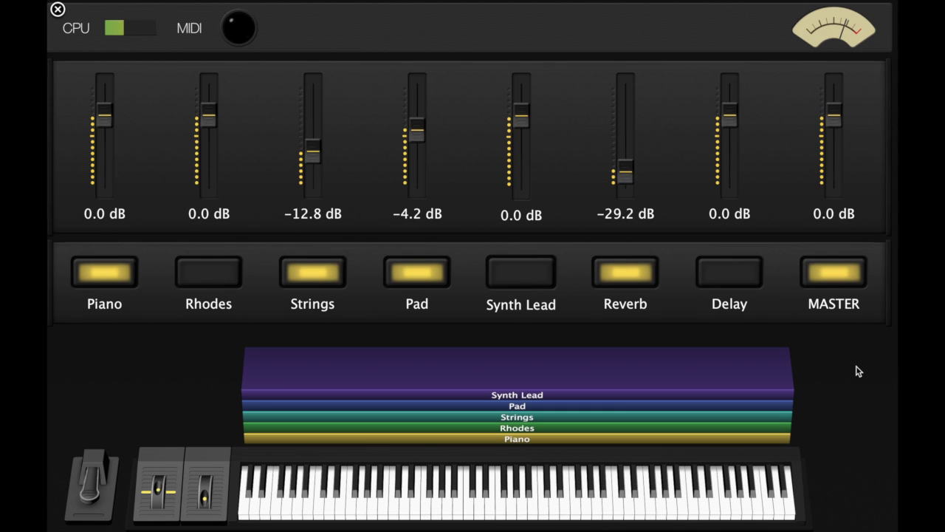